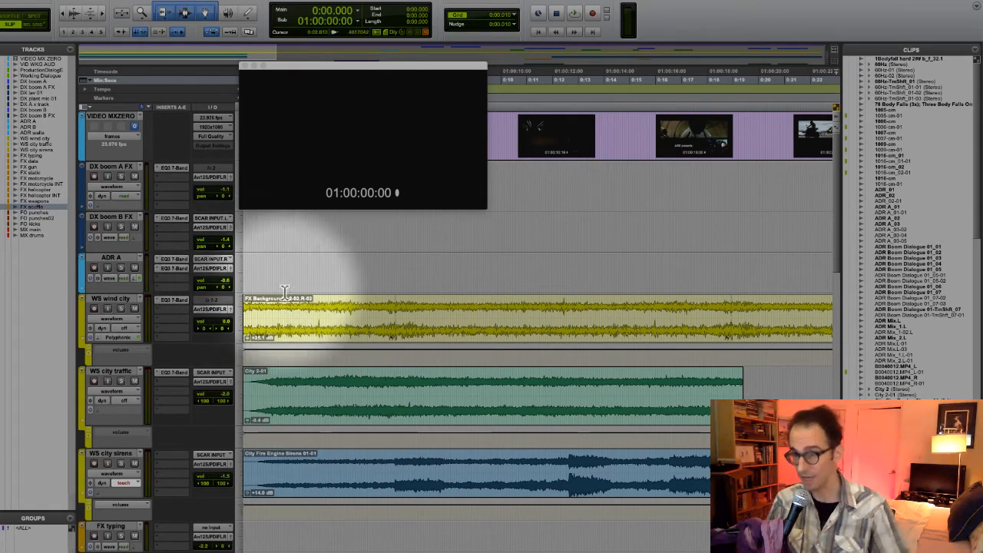
# - Move the floating video window clear of the opening frames on the VIDEO MXZERO track
pyautogui.scroll(-3, 340, 421)
pyautogui.scroll(3, 340, 422)
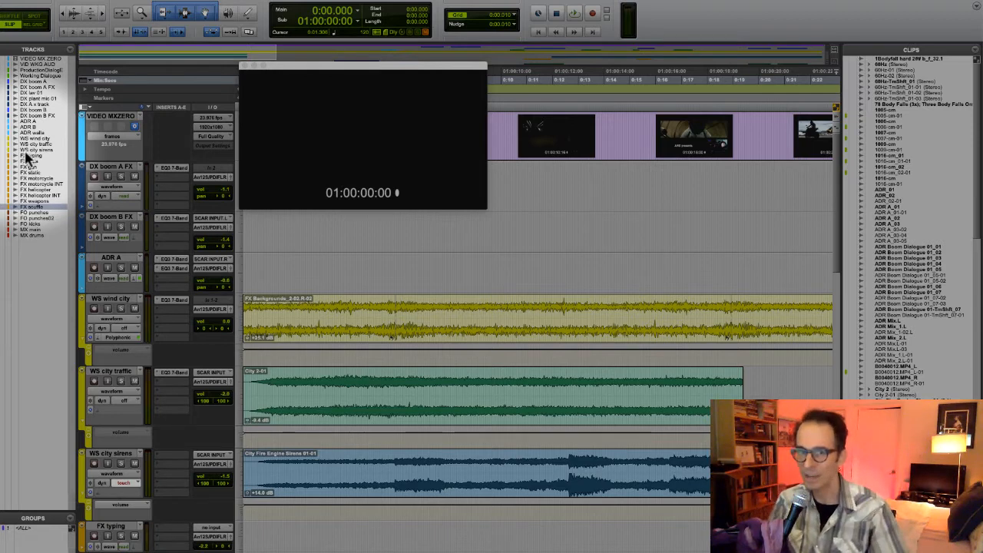
pyautogui.moveTo(301, 67); pyautogui.dragTo(480, 87)
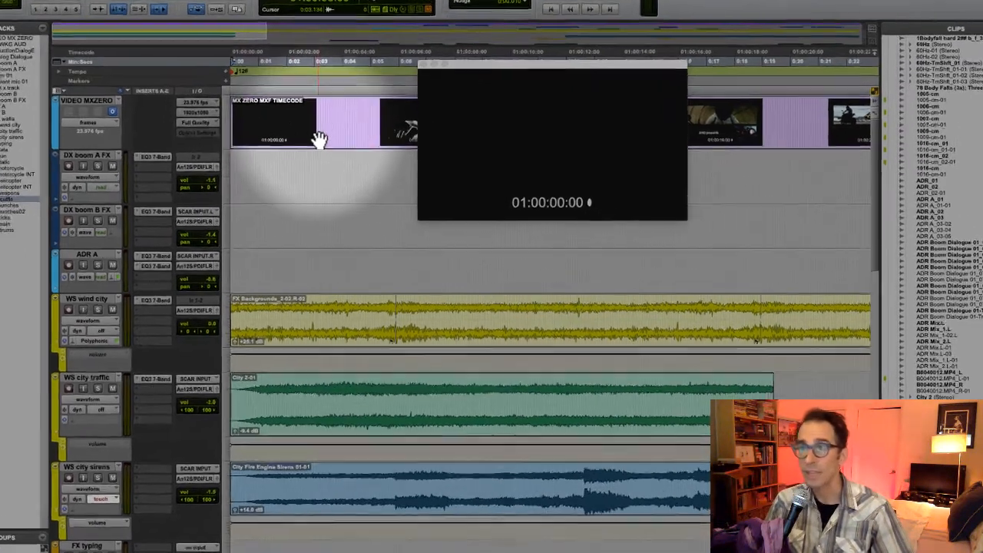
pyautogui.click(319, 139)
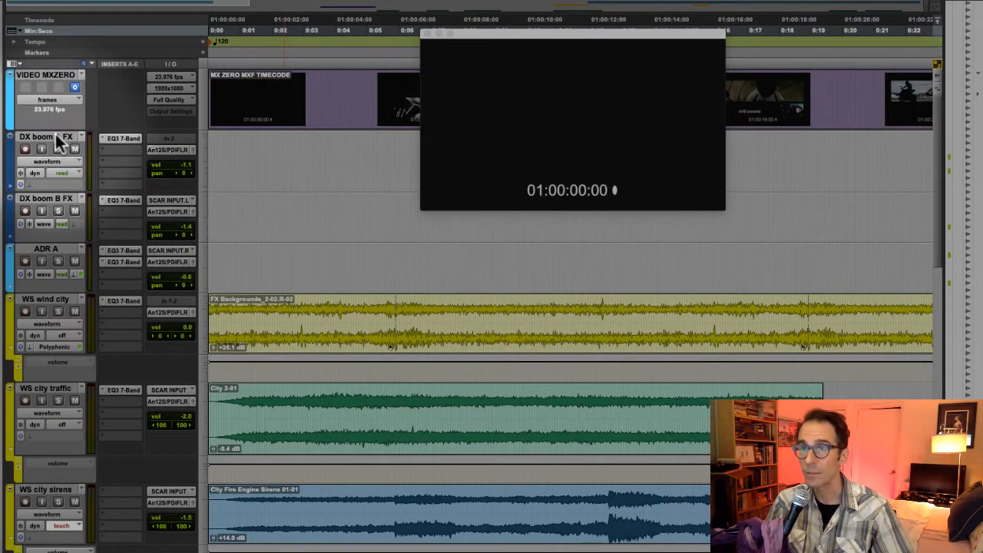
# - Review the dialogue tracks by selecting DX boom A FX, DX boom B FX and ADR A in turn
pyautogui.click(55, 140)
pyautogui.click(62, 200)
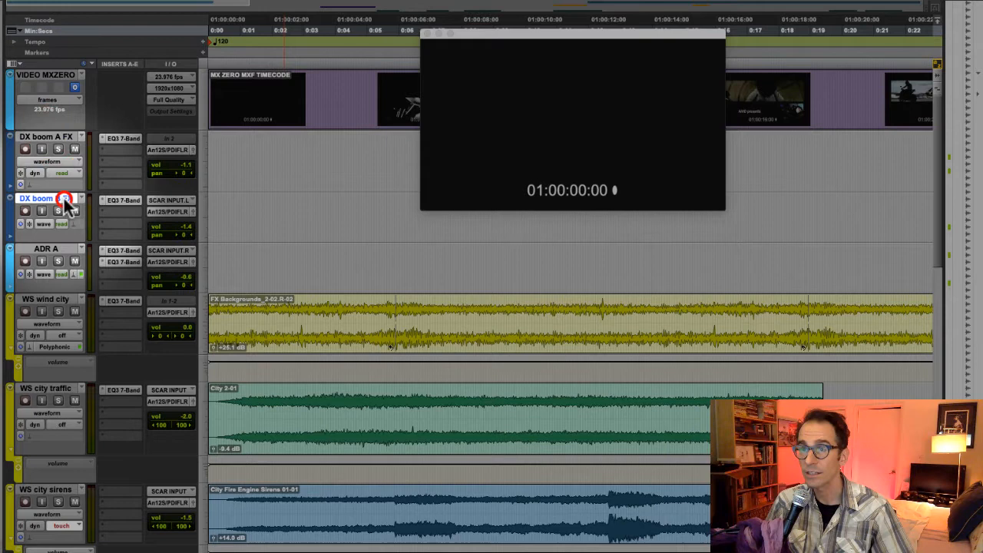
pyautogui.click(48, 248)
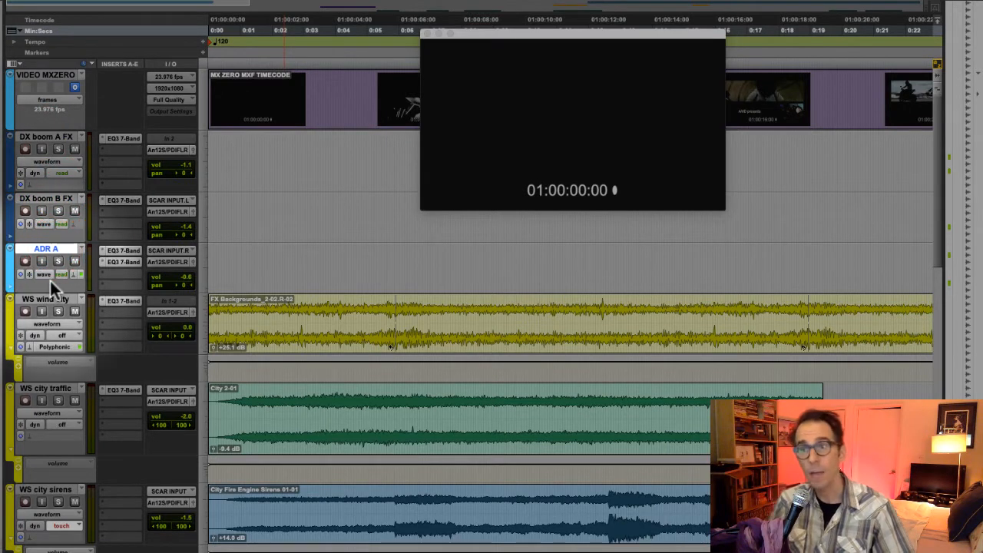
pyautogui.click(46, 137)
pyautogui.click(53, 199)
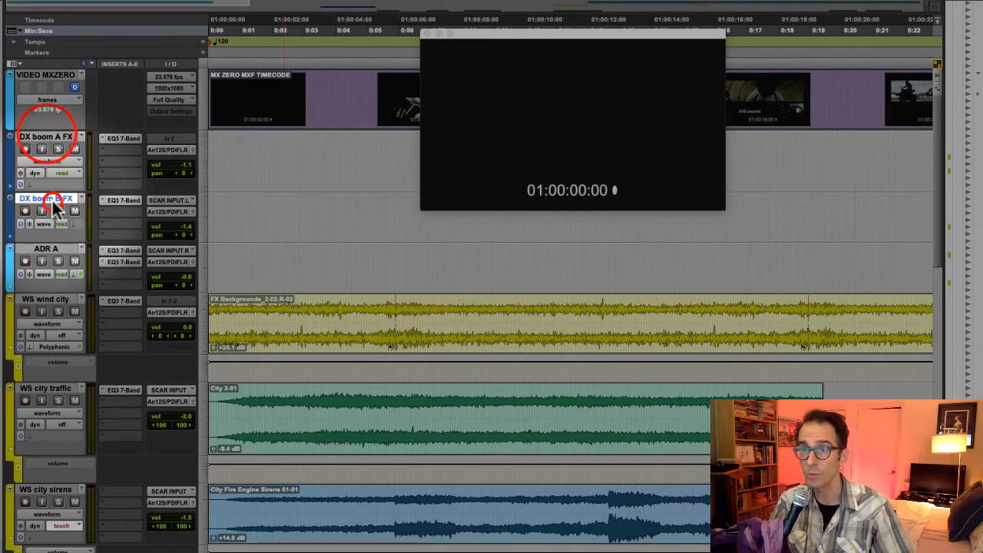
pyautogui.click(66, 249)
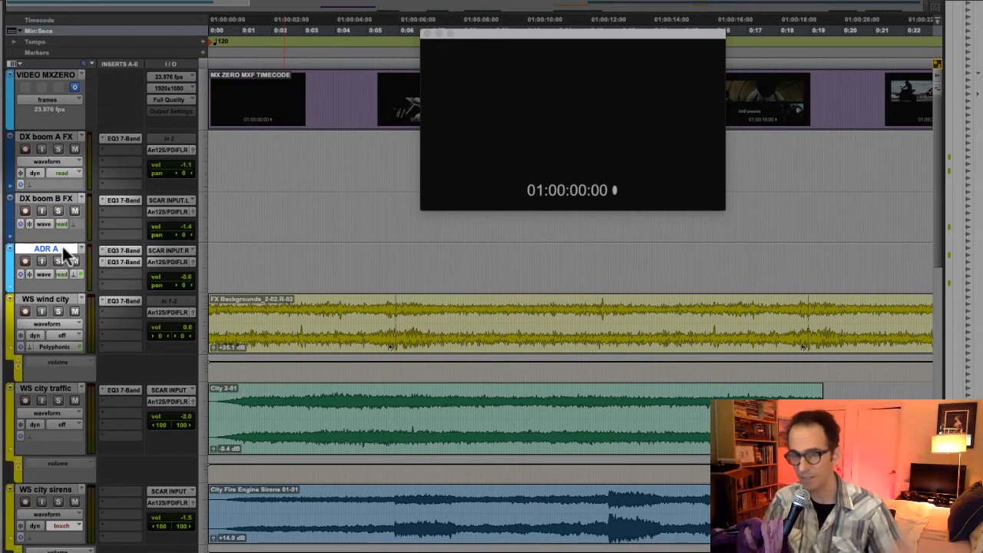
# - Hide the volume automation lane under the WS wind city track and select the WS city traffic track
pyautogui.click(46, 299)
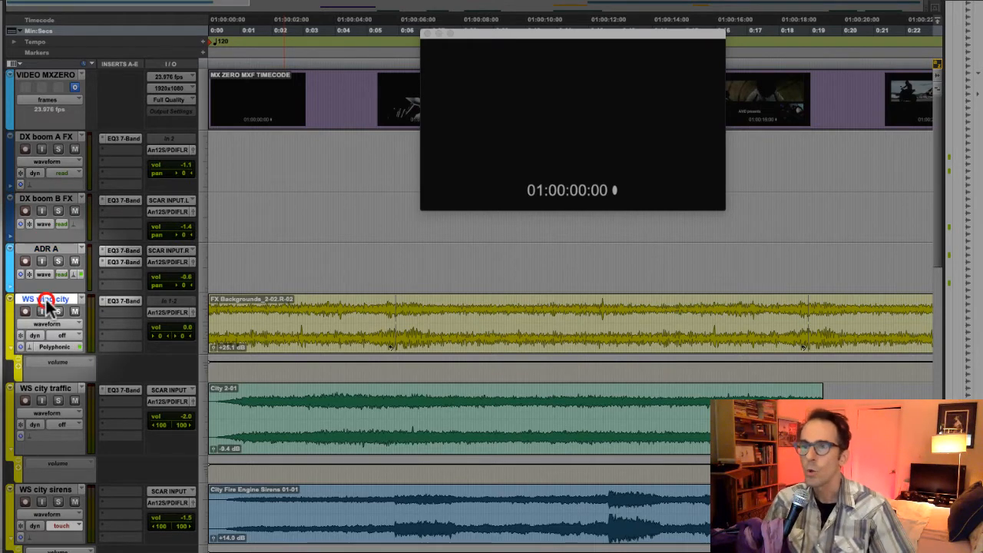
pyautogui.click(17, 347)
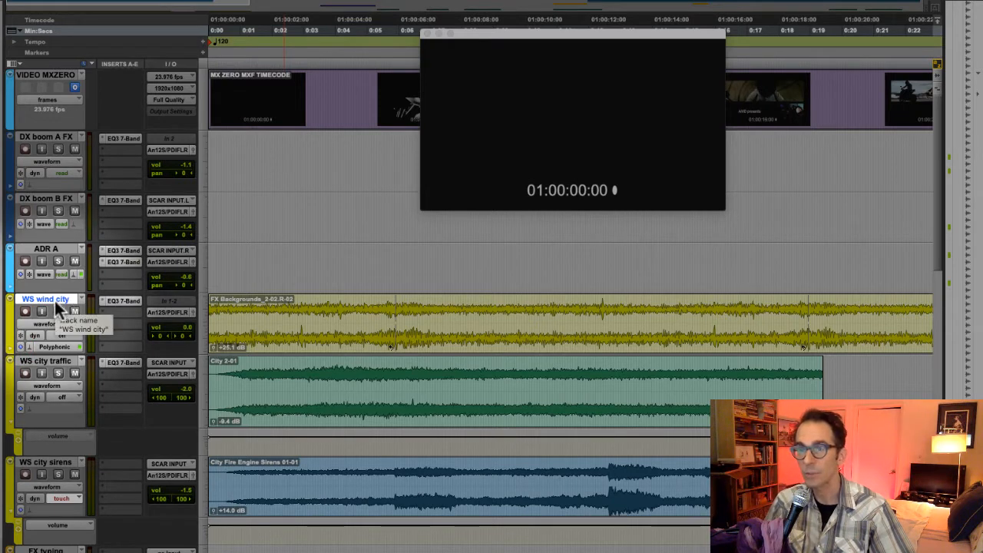
pyautogui.click(55, 301)
pyautogui.click(46, 362)
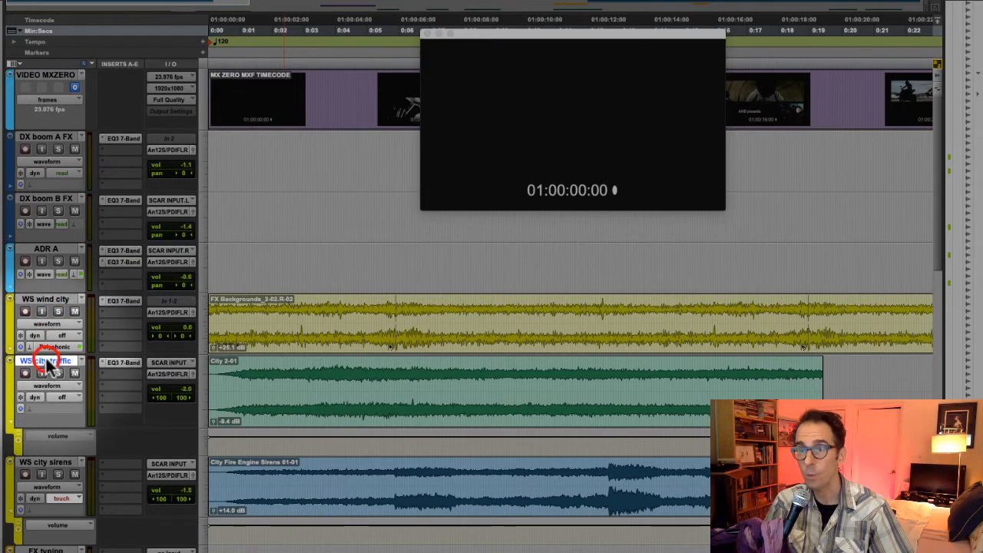
# - Examine the order and naming of the tracks from WS city sirens through the FX tracks to the FO tracks
pyautogui.scroll(-5, 50, 460)
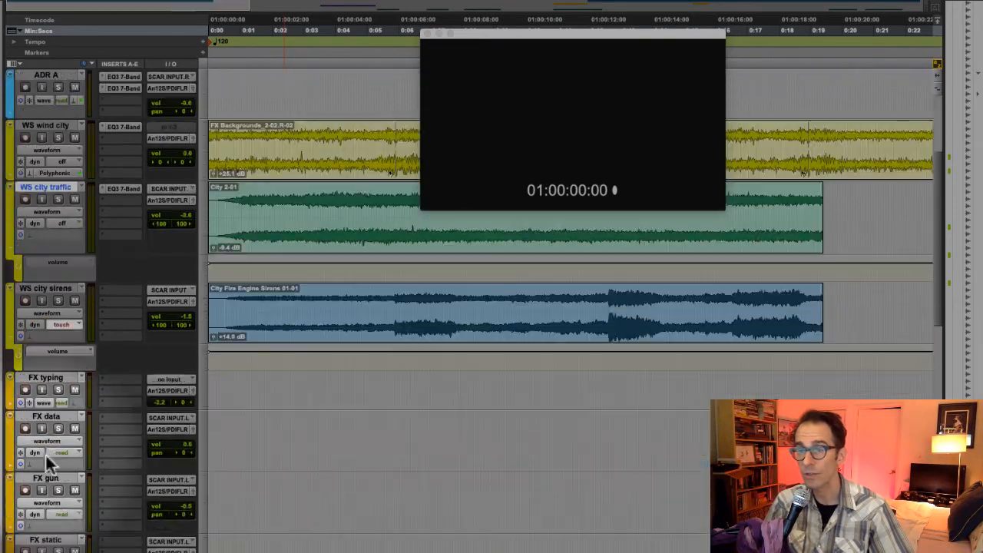
pyautogui.click(46, 290)
pyautogui.scroll(-5, 50, 288)
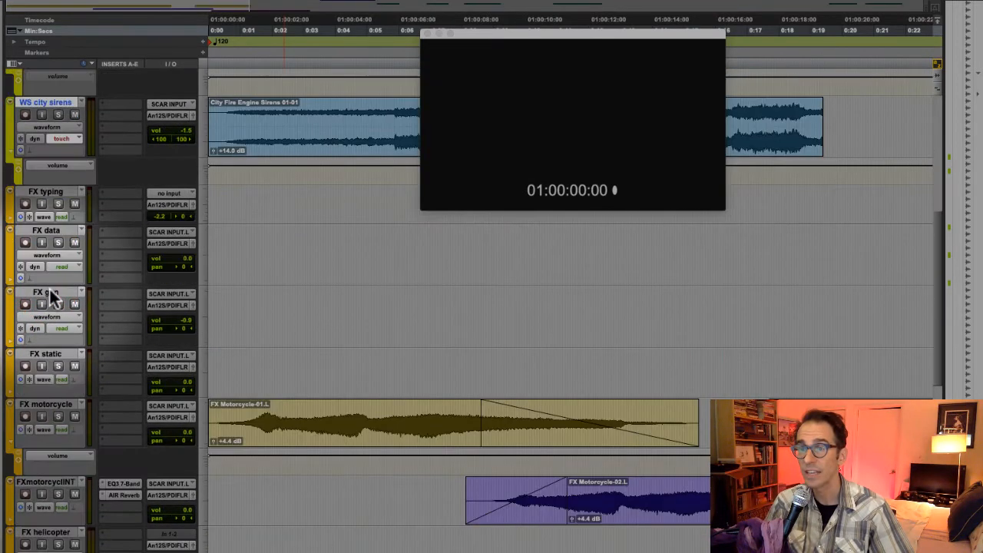
pyautogui.scroll(4, 50, 289)
pyautogui.scroll(-5, 50, 288)
pyautogui.scroll(-3, 49, 287)
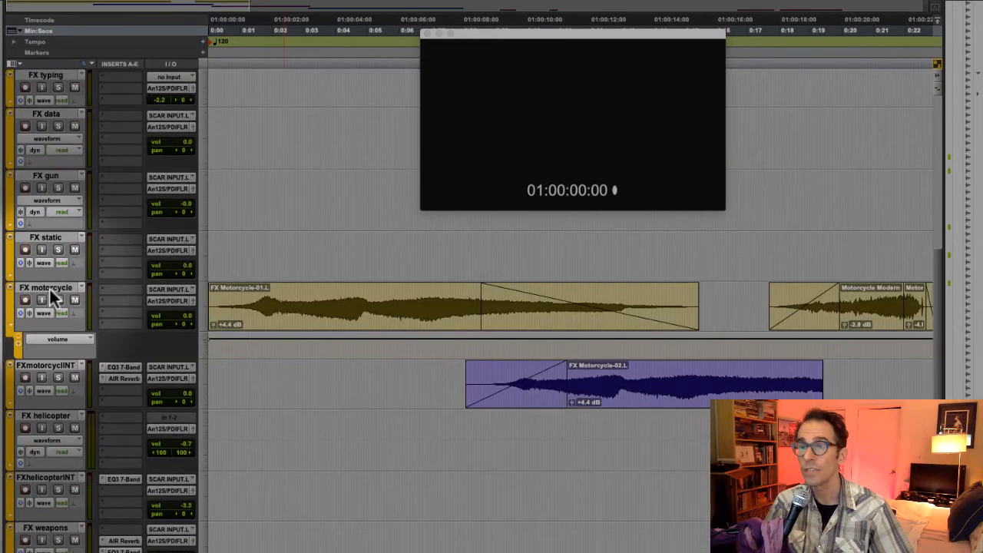
pyautogui.scroll(1, 71, 149)
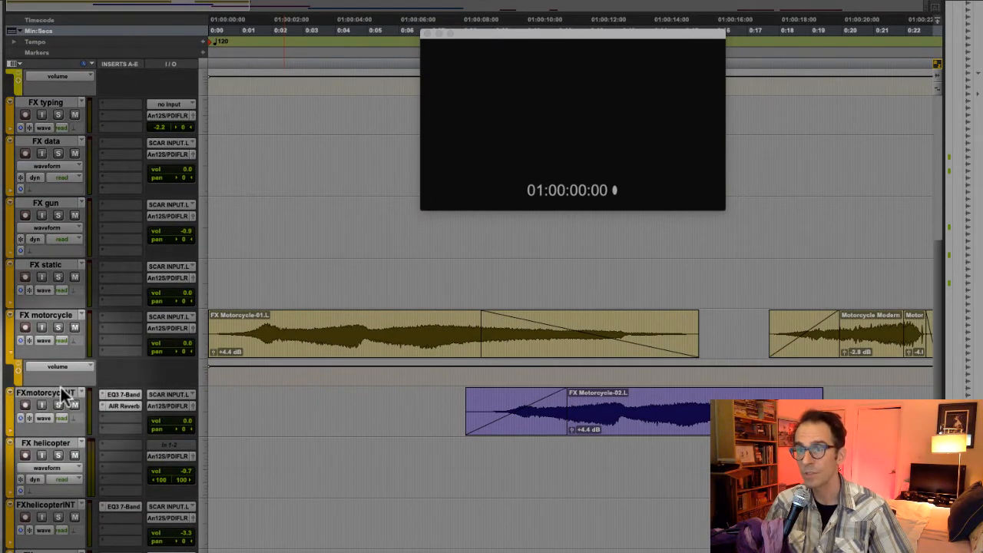
pyautogui.scroll(-1, 66, 388)
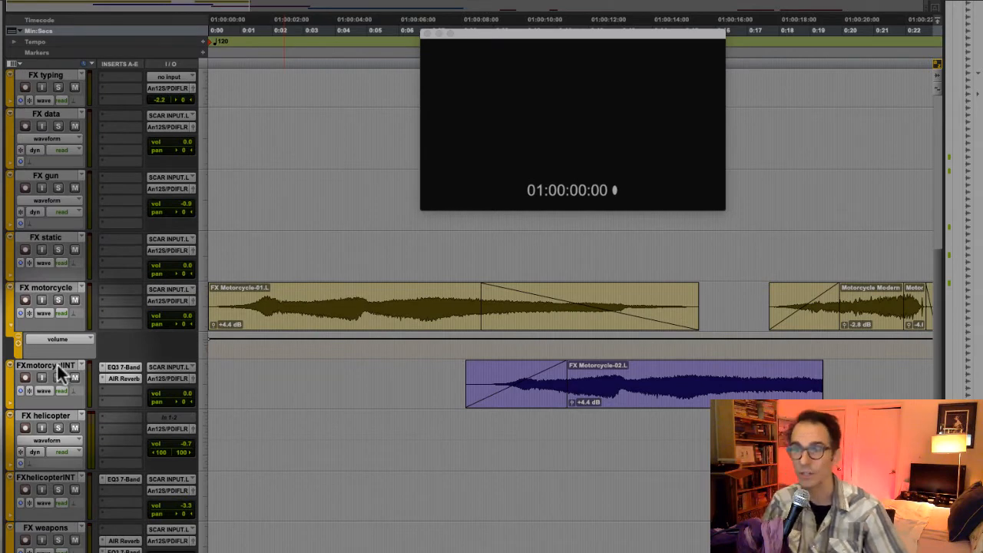
pyautogui.scroll(-6, 57, 364)
pyautogui.scroll(-5, 56, 366)
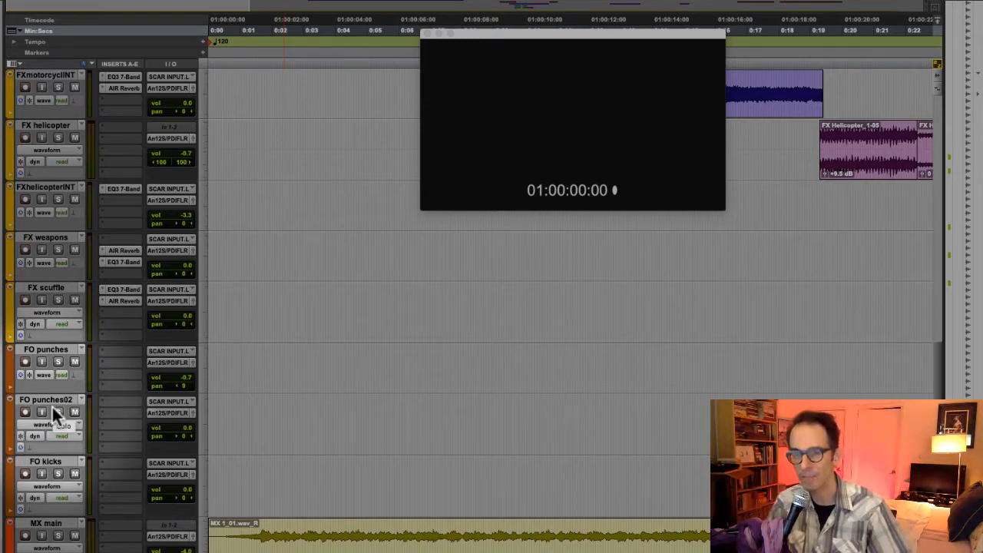
# - Select the FO punches and FO kicks tracks in turn, and hide the volume lane under MX main
pyautogui.doubleClick(61, 349)
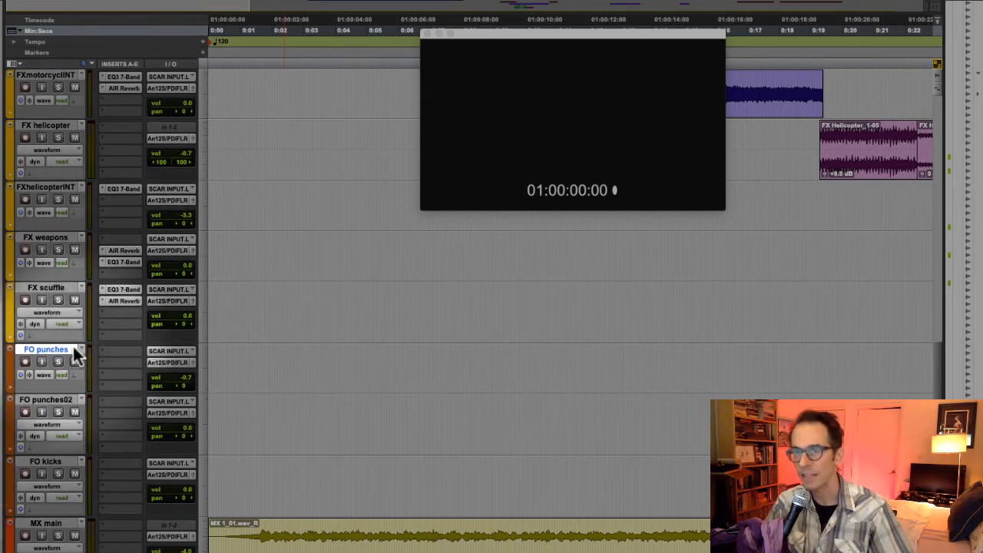
pyautogui.click(54, 460)
pyautogui.scroll(-5, 54, 461)
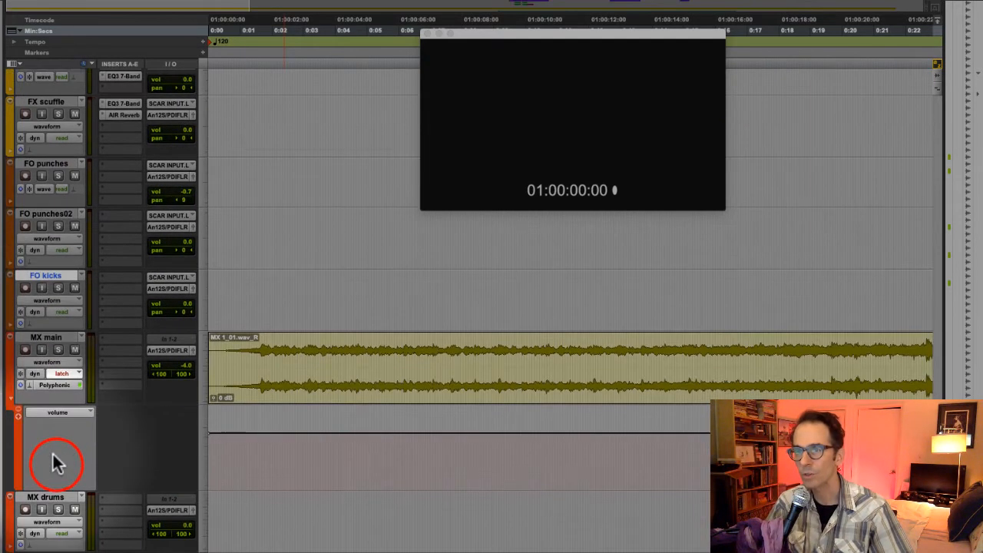
pyautogui.click(11, 402)
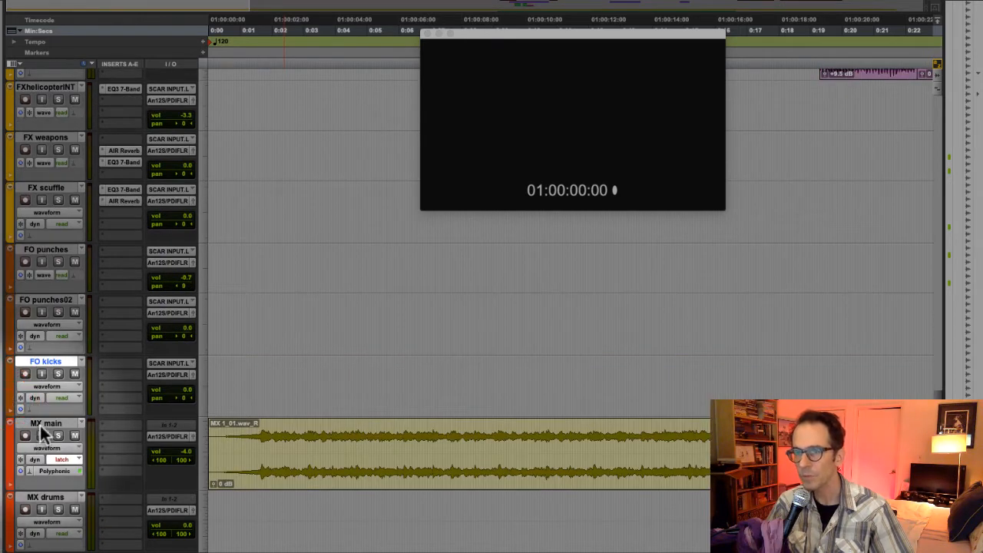
# - Examine the MX main and MX drums clips further along the timeline and return to the session start
pyautogui.hscroll(15, 572, 292)
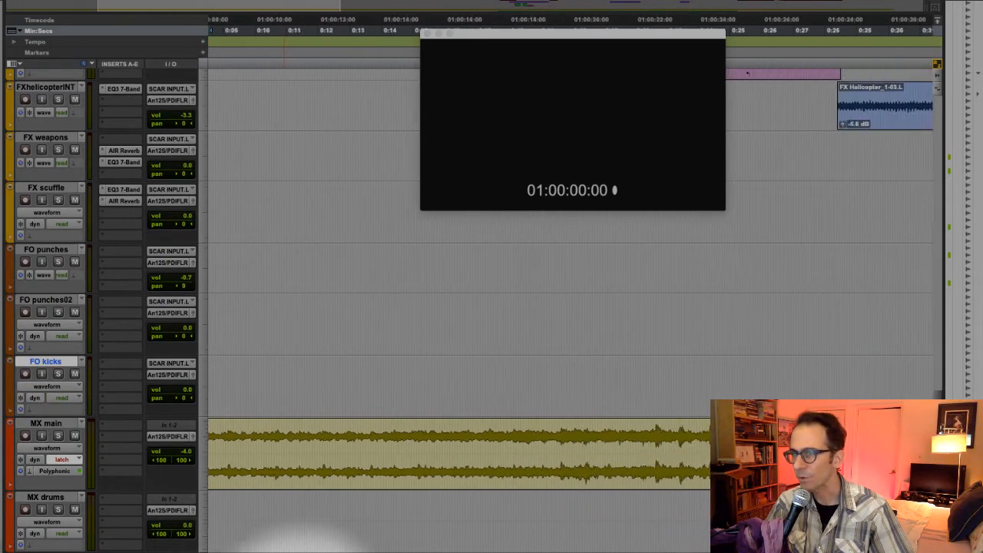
pyautogui.hscroll(5, 570, 292)
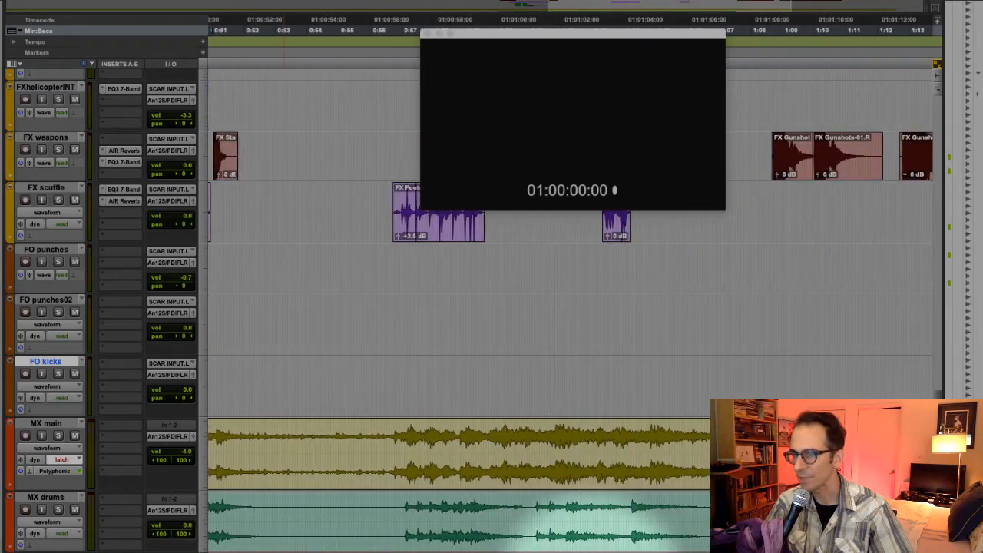
pyautogui.hscroll(-15, 572, 292)
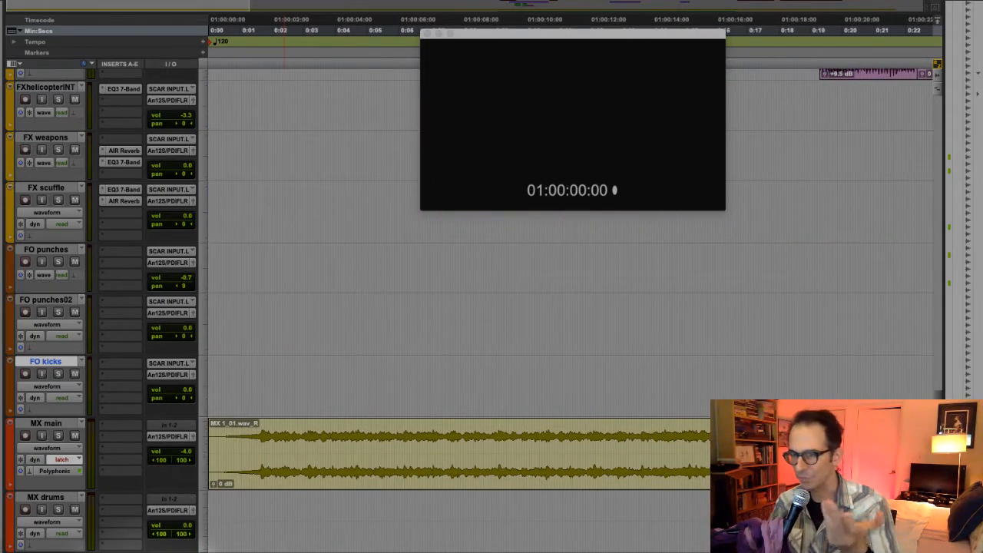
# - Try clip gains of -6.6, -5.6 and -24.1 dB on the City 2-01 clip of the WS city traffic track
pyautogui.moveTo(504, 37); pyautogui.dragTo(288, 42)
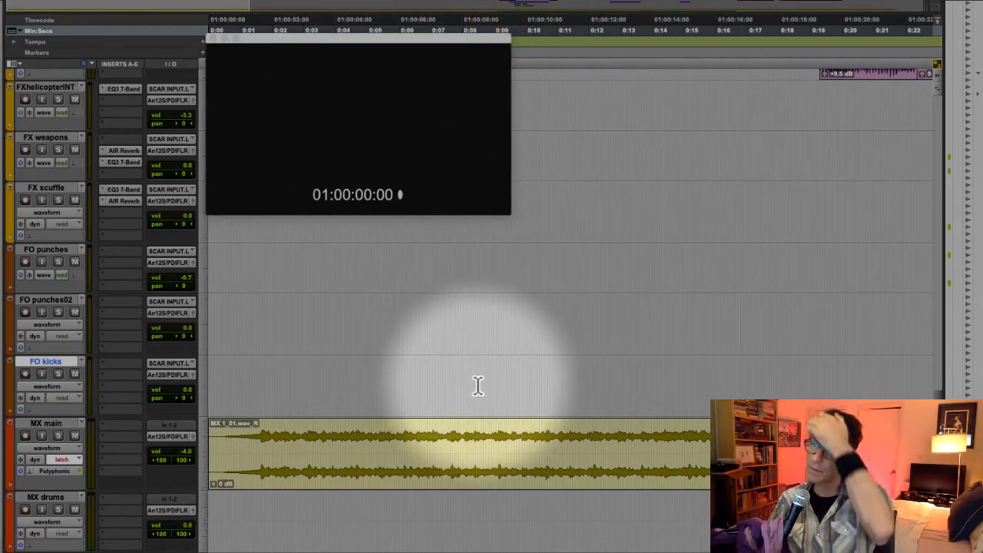
pyautogui.scroll(10, 477, 386)
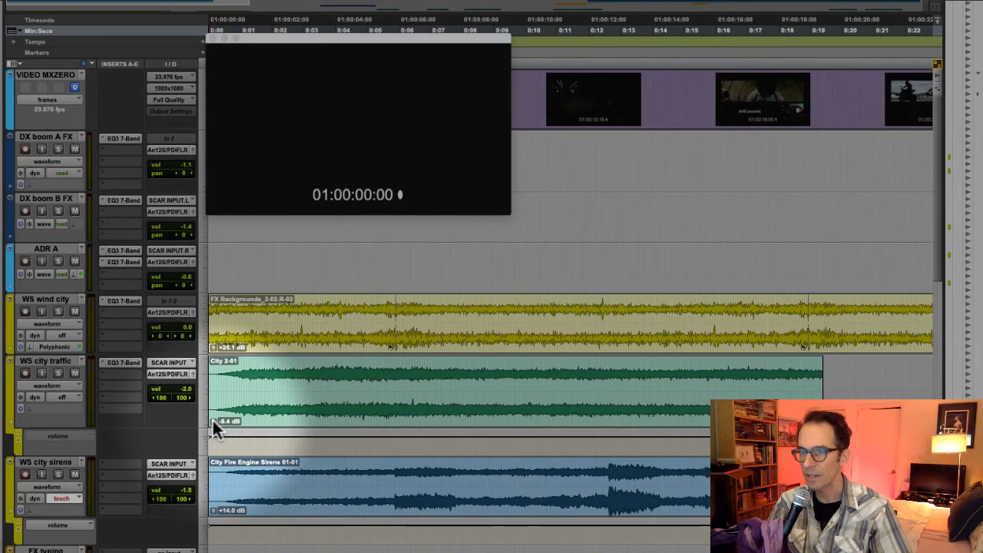
pyautogui.click(214, 422)
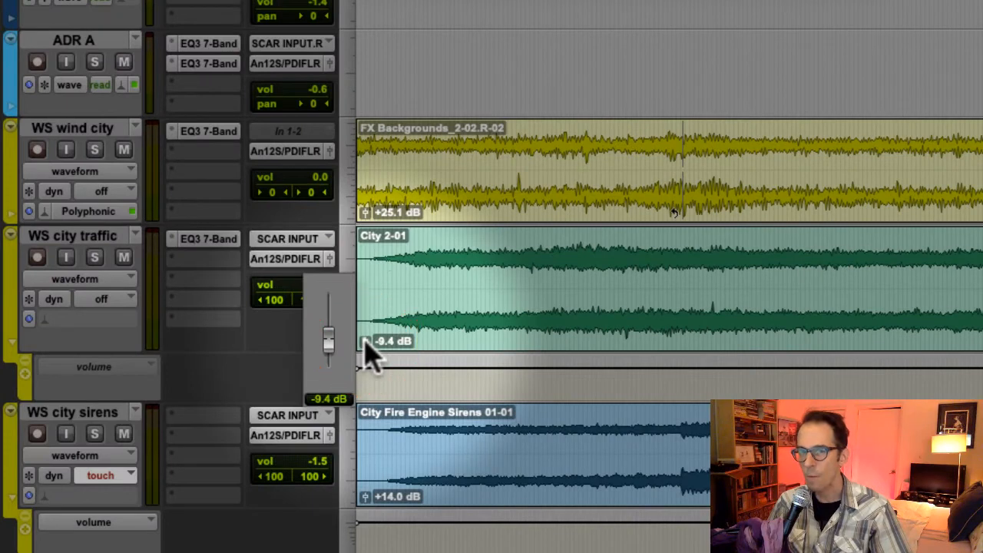
pyautogui.moveTo(365, 340); pyautogui.dragTo(366, 340)
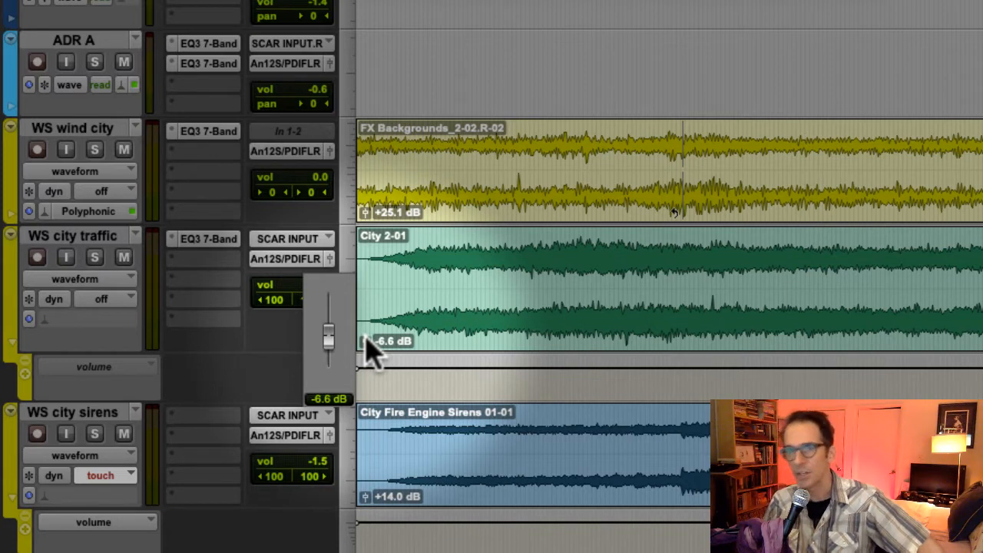
pyautogui.moveTo(366, 339); pyautogui.dragTo(367, 351)
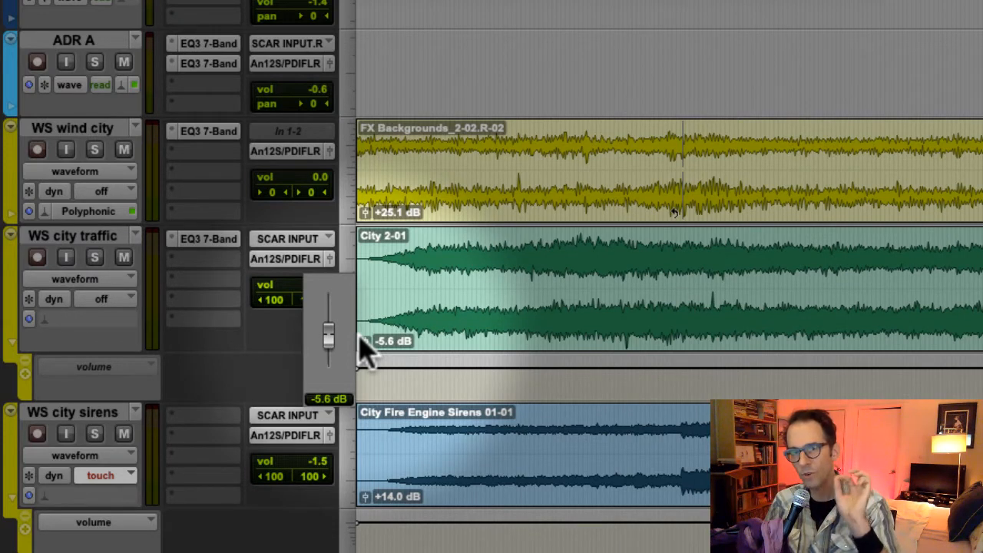
pyautogui.moveTo(366, 351); pyautogui.dragTo(344, 372)
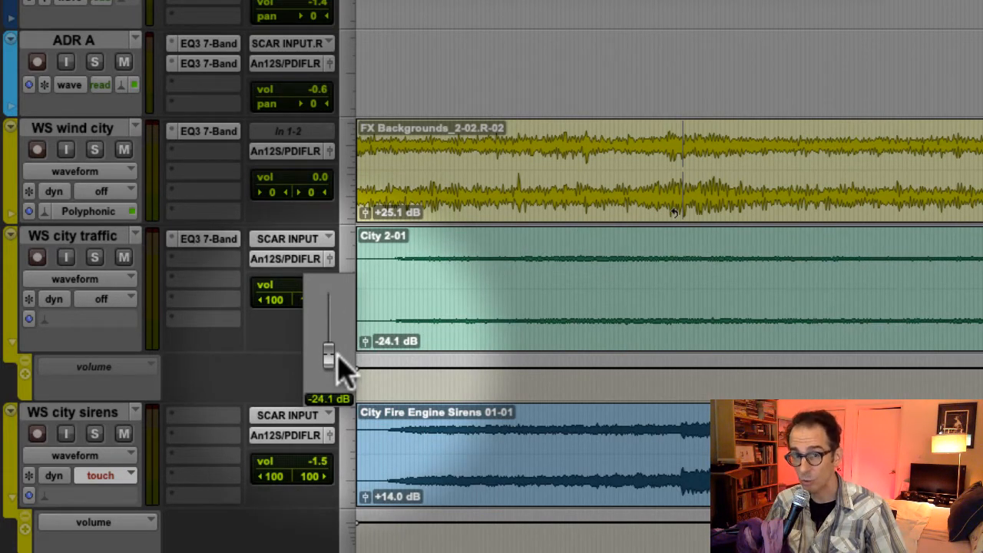
pyautogui.moveTo(339, 354); pyautogui.dragTo(337, 354)
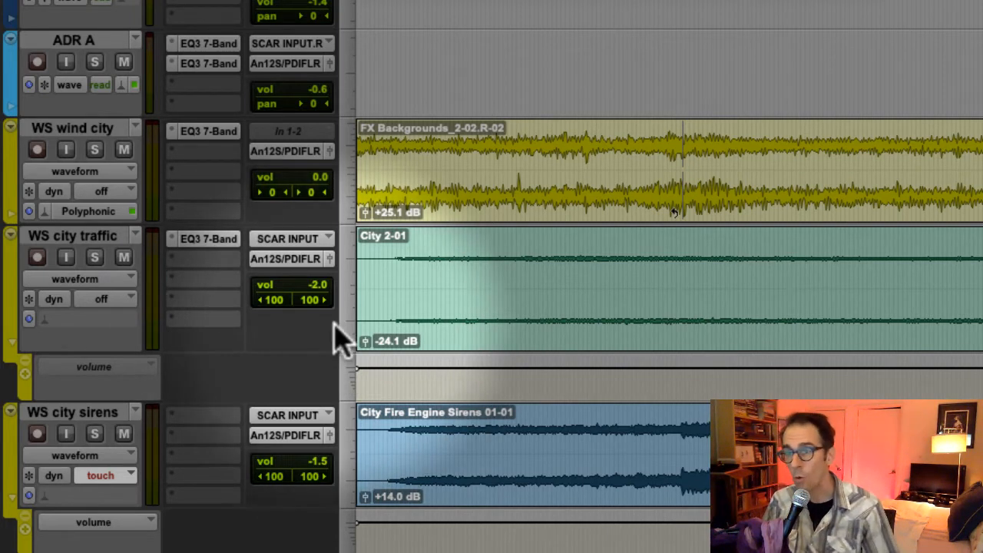
# - Bring the City 2-01 clip's gain back up to about -8.5 dB
pyautogui.moveTo(365, 338); pyautogui.dragTo(323, 319)
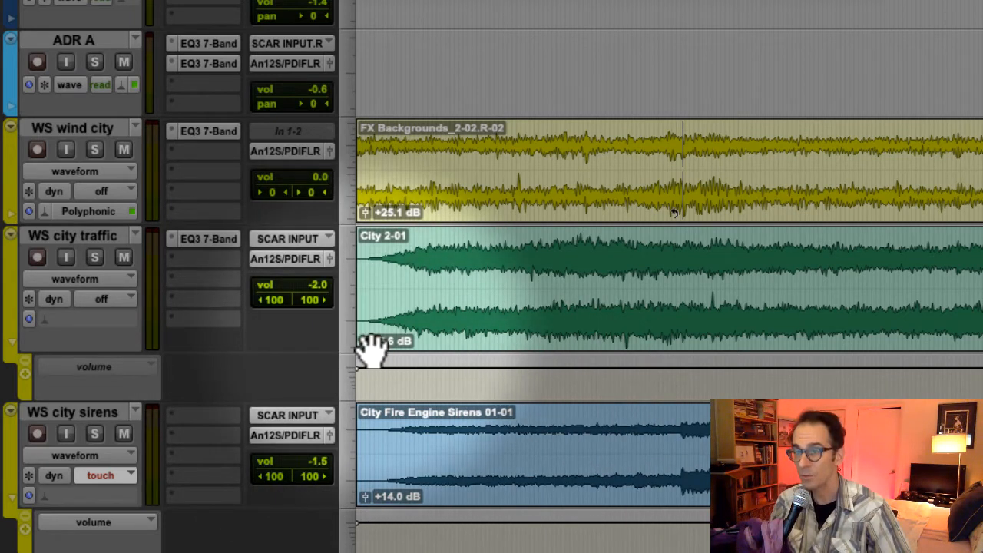
pyautogui.moveTo(366, 342); pyautogui.dragTo(329, 339)
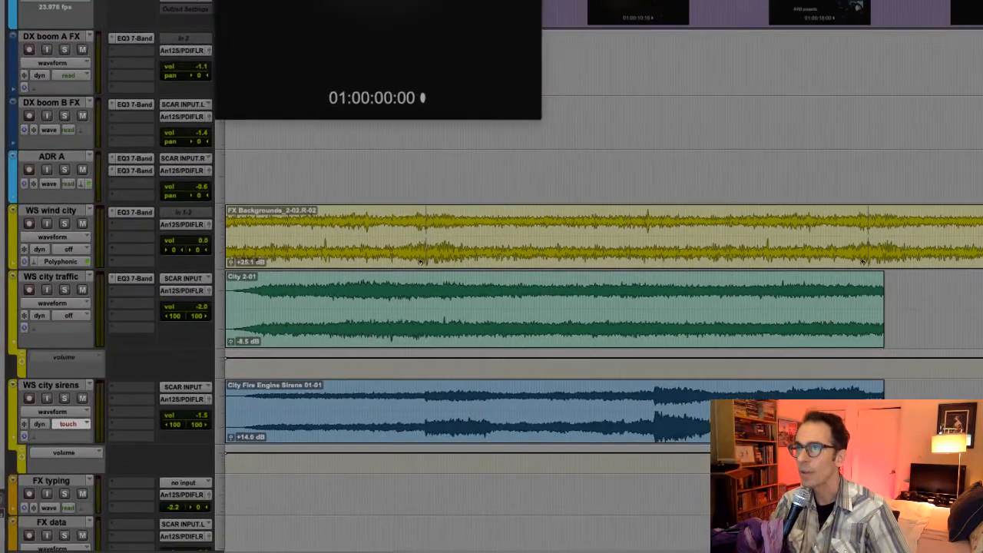
# - Move the floating video window over the lower track controls so the dialogue tracks' timeline is clear
pyautogui.moveTo(372, 1); pyautogui.dragTo(99, 212)
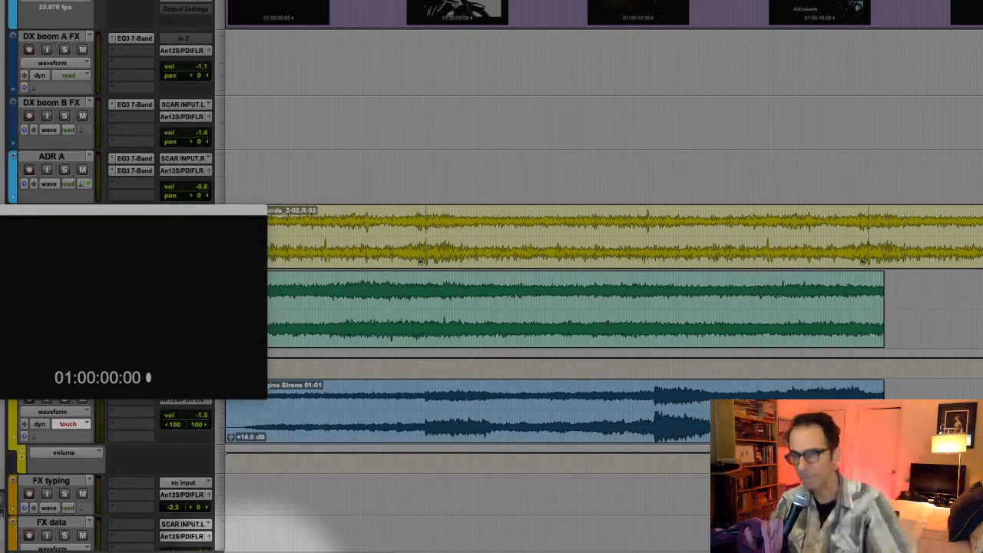
pyautogui.moveTo(251, 551); pyautogui.dragTo(512, 544)
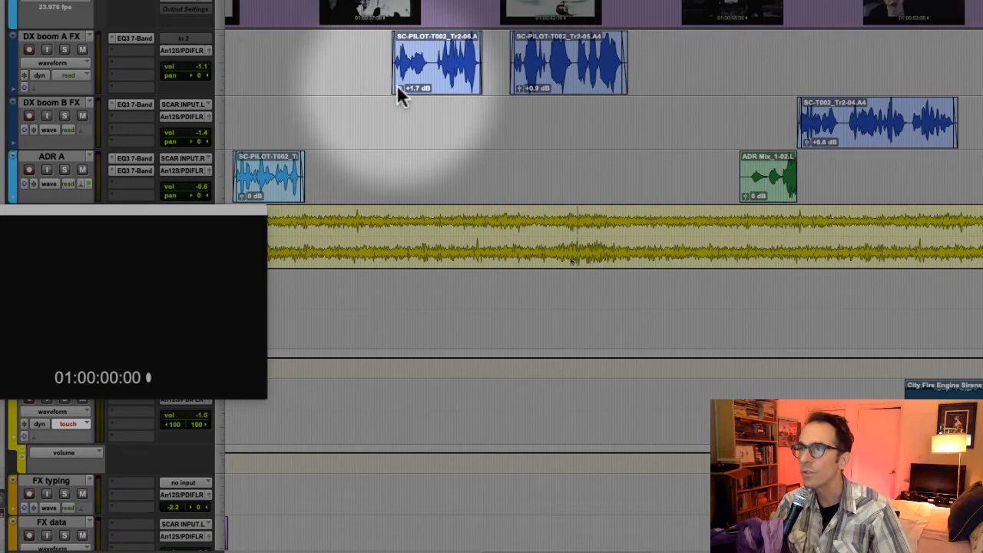
# - Set the clip gain to -0.9 dB and -1.8 dB on the two DX boom A FX clips, and -1.8 dB on the ADR Mix clip
pyautogui.moveTo(396, 85); pyautogui.dragTo(396, 87)
pyautogui.moveTo(518, 84); pyautogui.dragTo(525, 87)
pyautogui.press('super+z')
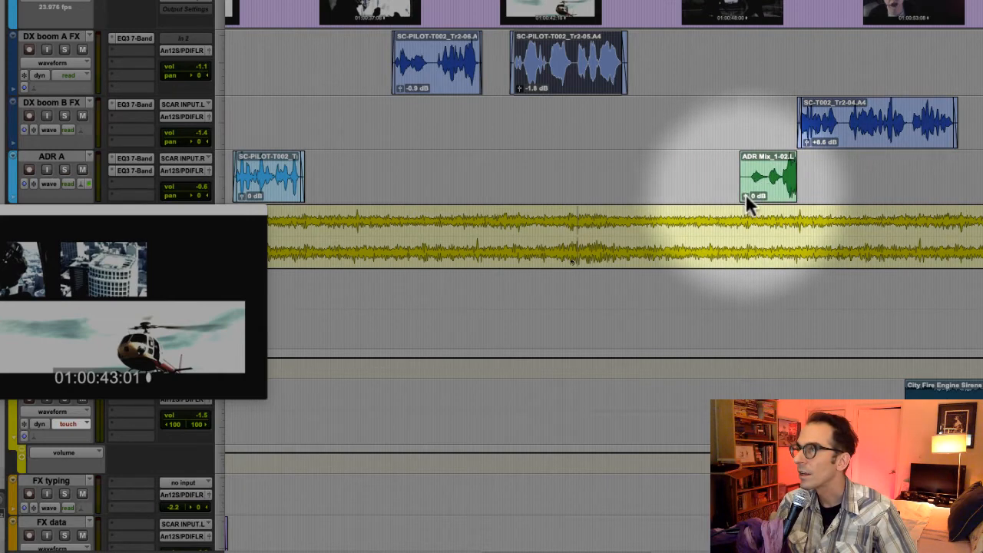
pyautogui.moveTo(745, 194); pyautogui.dragTo(745, 195)
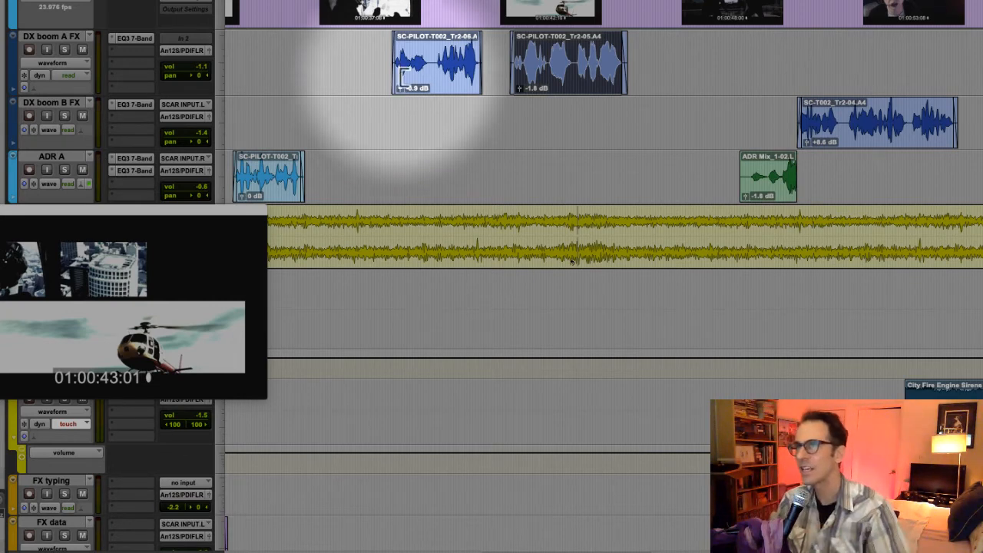
# - Raise the clip gain of the first dialogue clip on the DX boom A FX track to +1.7 dB
pyautogui.click(400, 86)
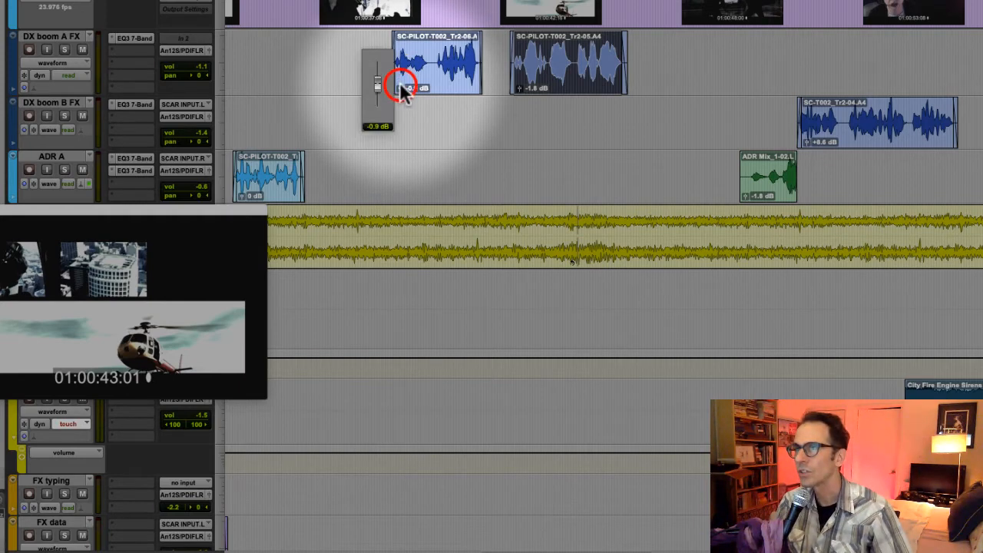
pyautogui.moveTo(399, 82); pyautogui.dragTo(399, 80)
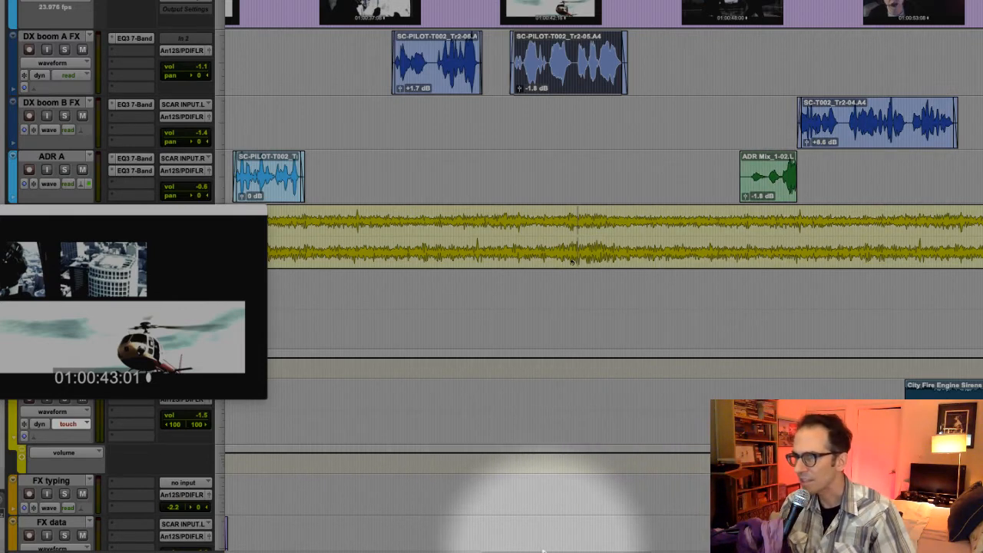
# - Move the floating video window up, clear of the WS ambience tracks at the start of the session
pyautogui.moveTo(543, 551); pyautogui.dragTo(184, 551)
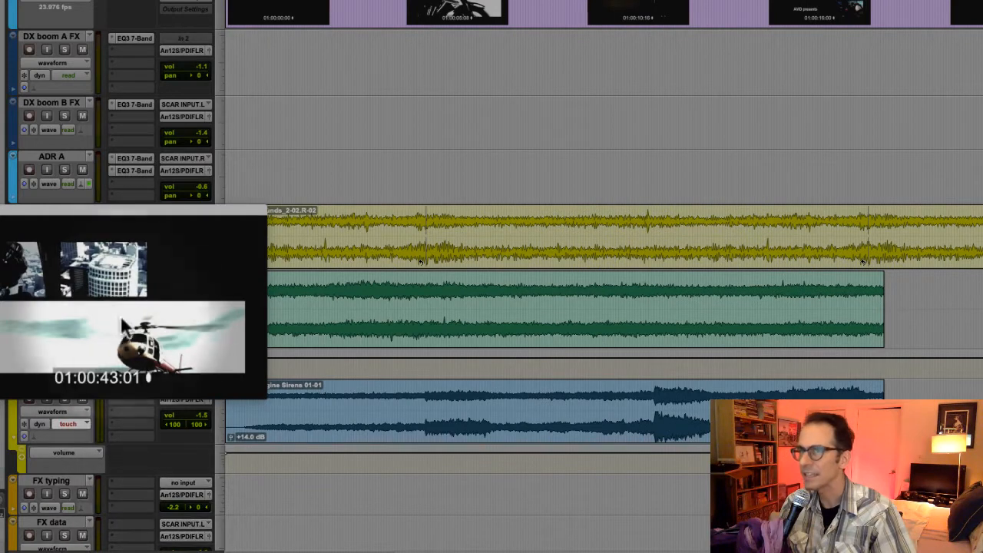
pyautogui.moveTo(158, 213)
pyautogui.mouseDown()
pyautogui.moveTo(211, 57)
pyautogui.moveTo(241, 2)
pyautogui.mouseUp()
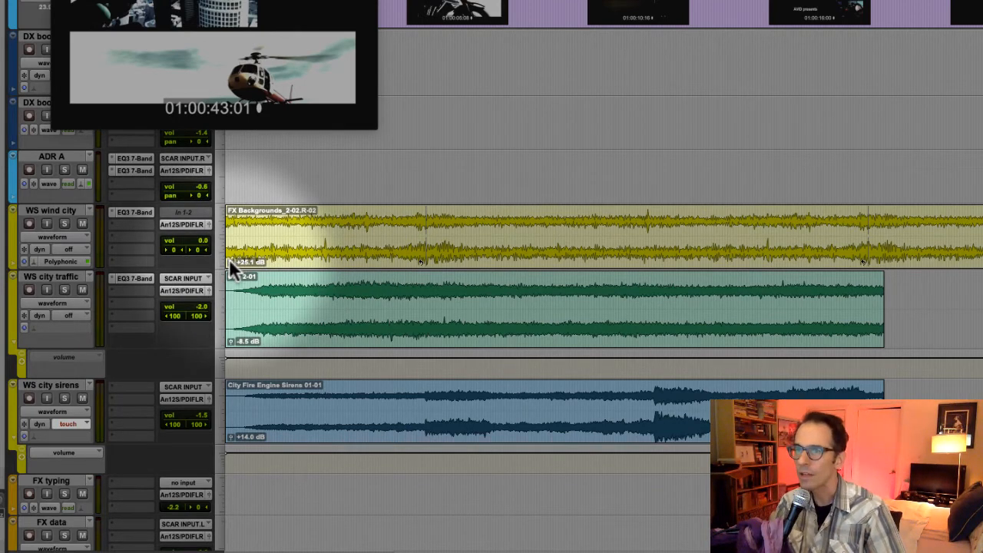
# - Try a +34.0 dB clip gain on the WS wind city clip, restore it, and set the City 2-01 clip's gain to -7.5 dB
pyautogui.moveTo(229, 258)
pyautogui.mouseDown()
pyautogui.moveTo(223, 265)
pyautogui.moveTo(219, 252)
pyautogui.mouseUp()
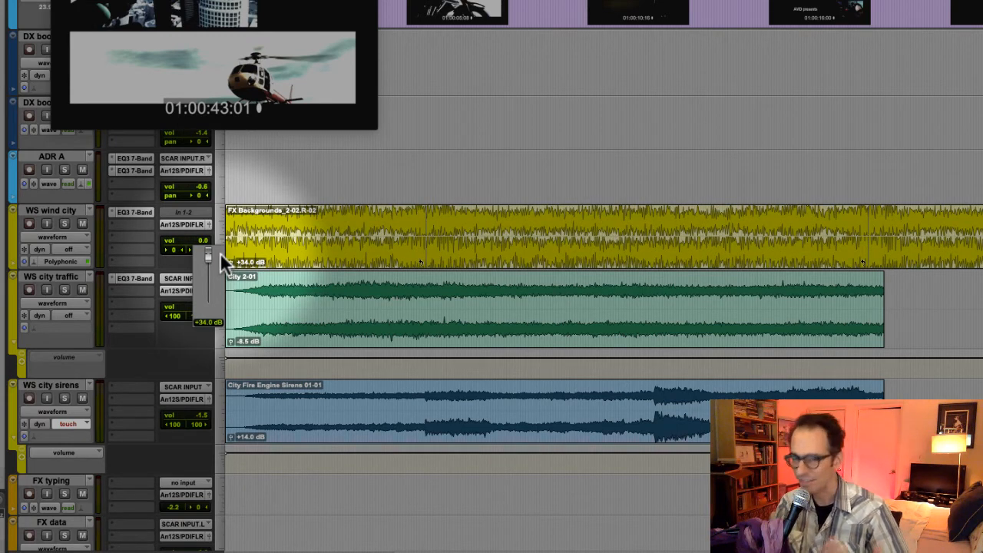
pyautogui.moveTo(220, 253); pyautogui.dragTo(212, 261)
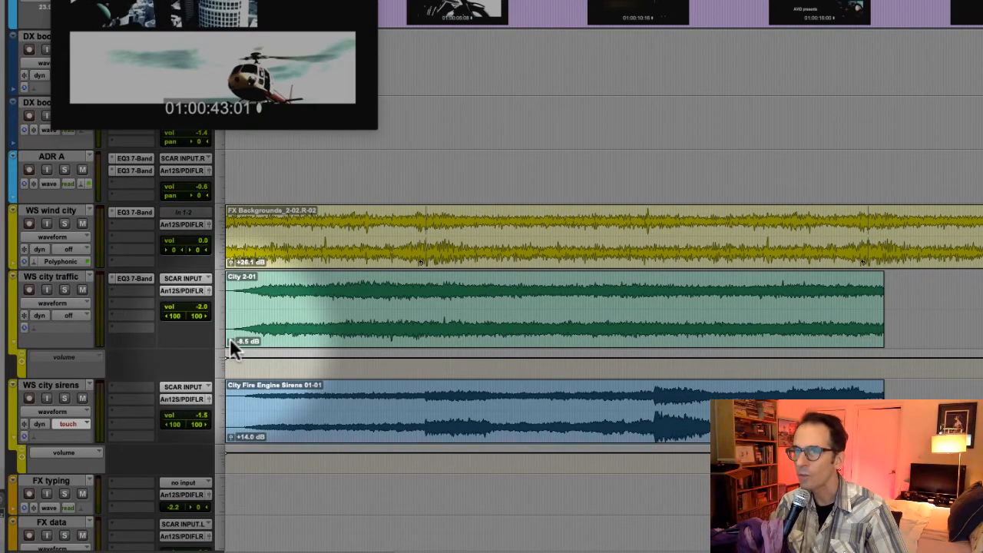
pyautogui.moveTo(229, 338); pyautogui.dragTo(228, 338)
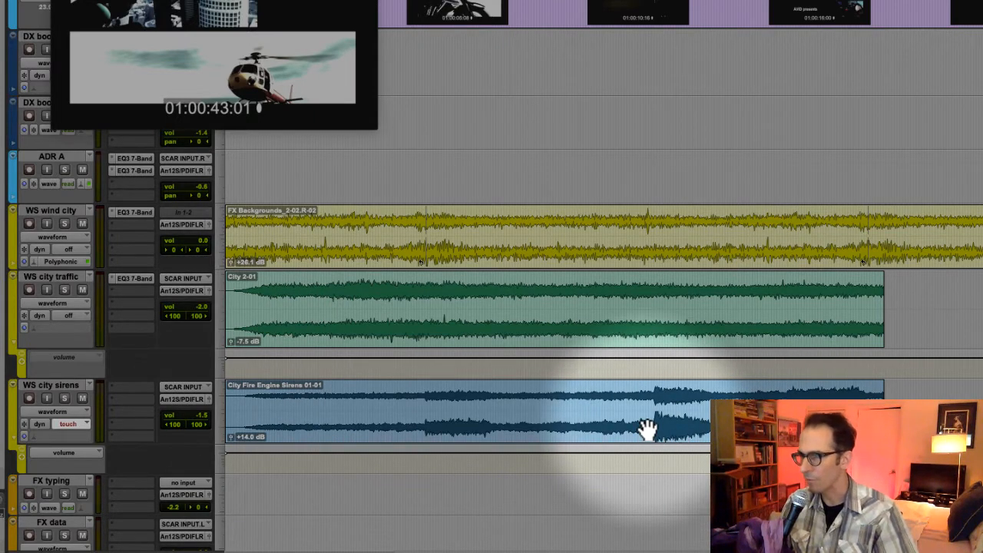
# - Examine the sound effects, foley and music tracks below the ambiences, including the separate exterior and interior motorcycle tracks
pyautogui.scroll(-5, 607, 380)
pyautogui.scroll(-3, 594, 382)
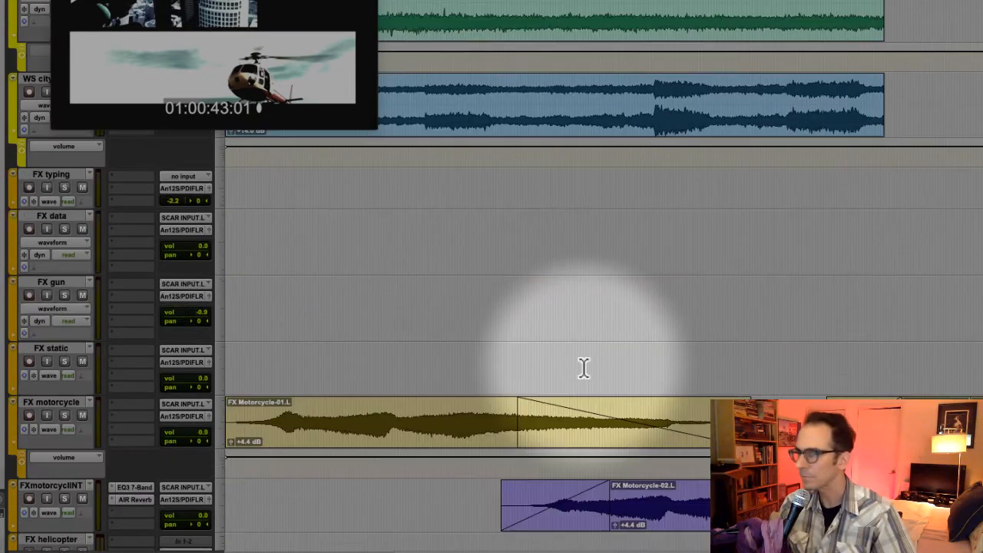
pyautogui.scroll(-2, 490, 368)
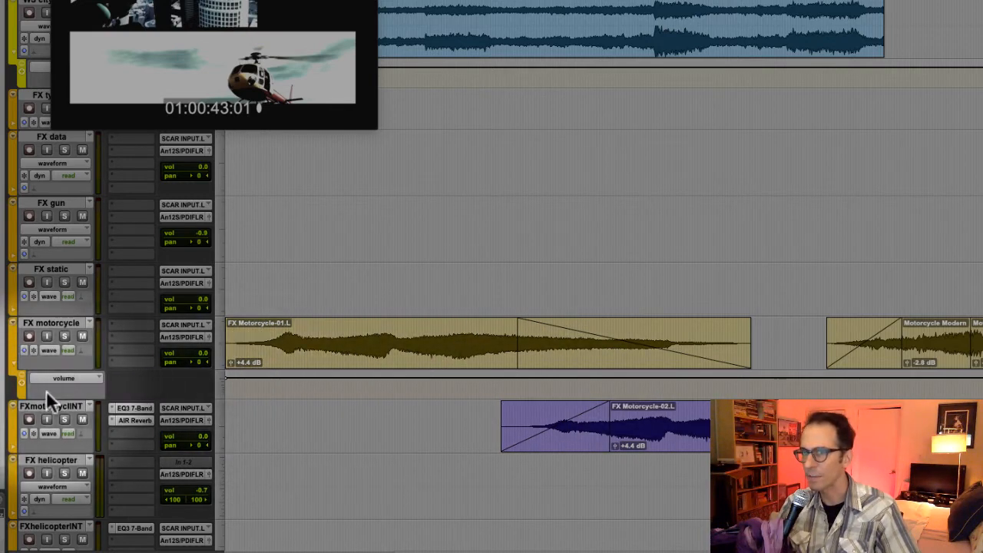
pyautogui.click(48, 406)
pyautogui.click(58, 324)
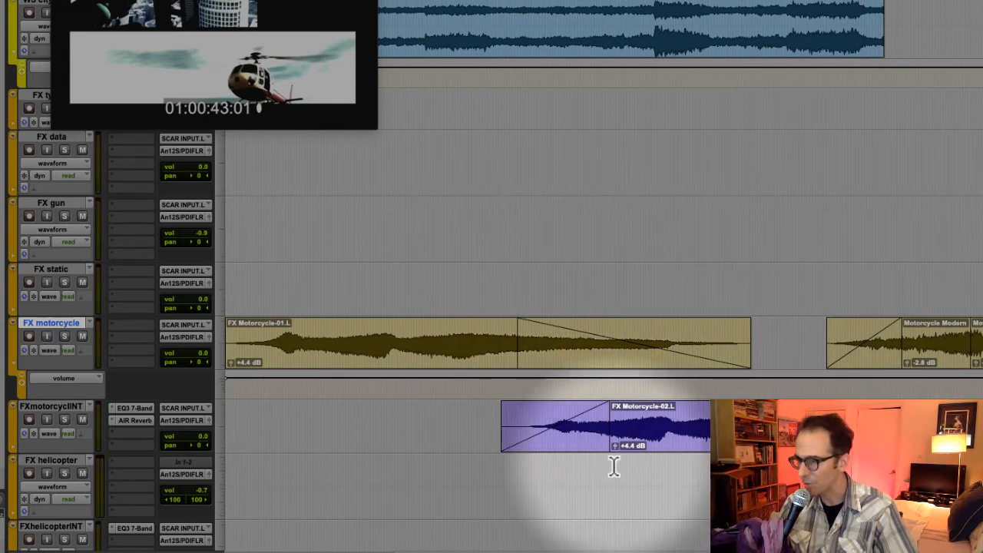
pyautogui.scroll(-3, 675, 453)
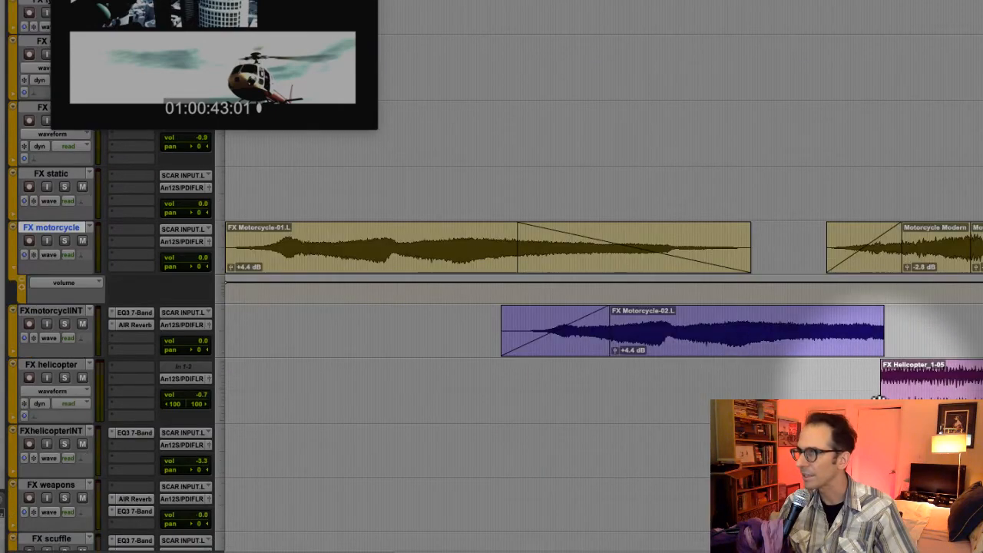
pyautogui.scroll(-6, 722, 369)
pyautogui.scroll(-7, 737, 368)
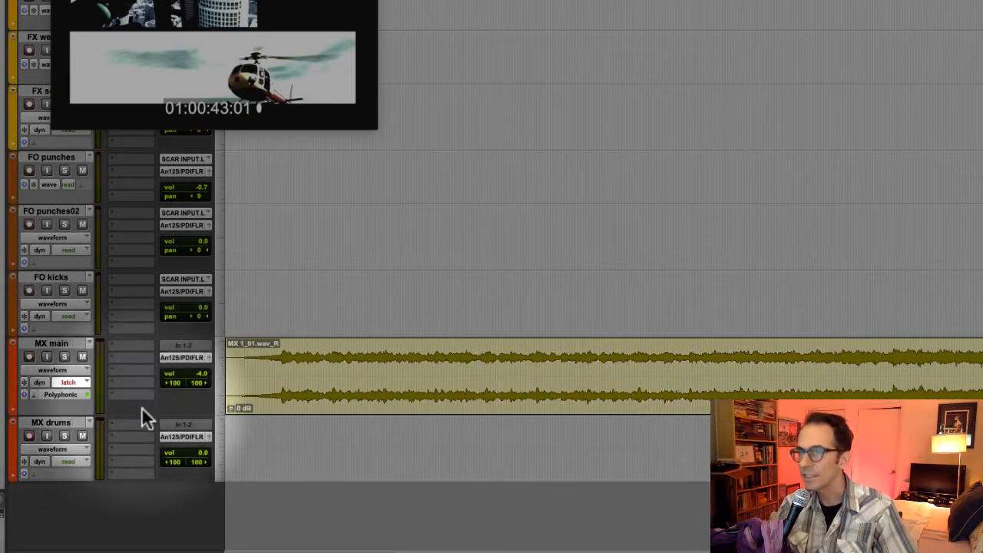
# - Set the clip gain to +2.6 dB on the MX main clip and +9.5 dB on the MX Drums clip
pyautogui.moveTo(348, 552); pyautogui.dragTo(221, 545)
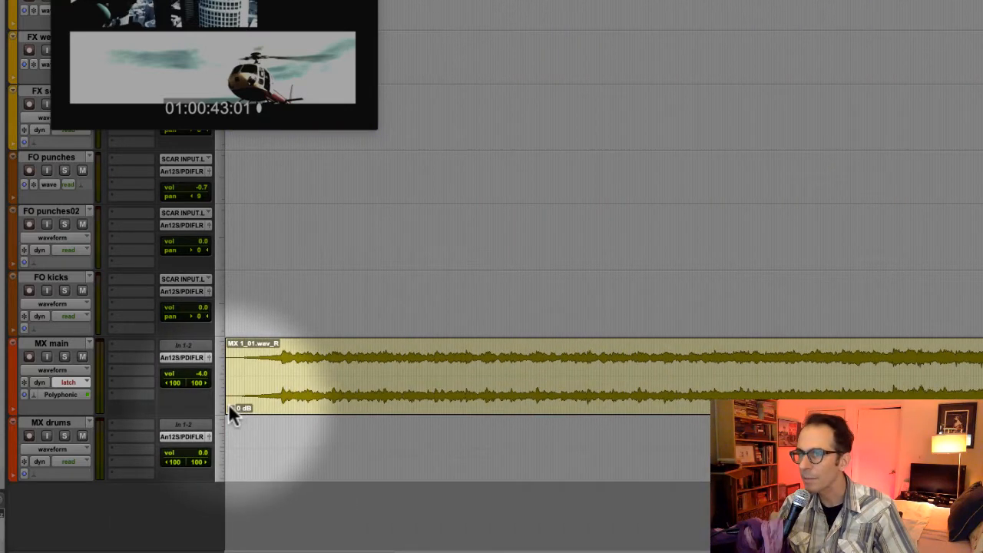
pyautogui.moveTo(230, 407); pyautogui.dragTo(228, 403)
pyautogui.moveTo(319, 551); pyautogui.dragTo(472, 551)
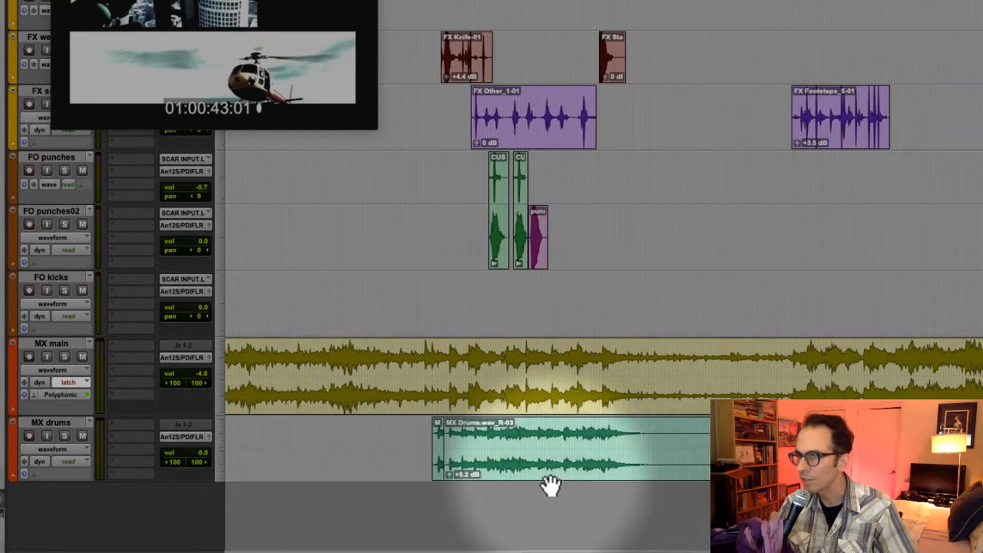
pyautogui.moveTo(448, 470); pyautogui.dragTo(448, 467)
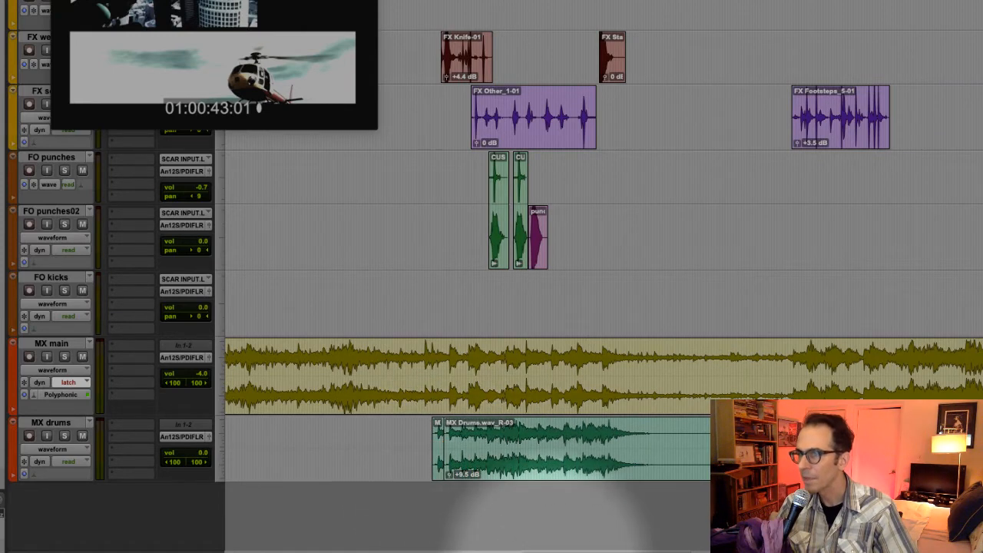
# - Return to the session start and move the floating video window over the track controls, clear of the clips
pyautogui.moveTo(548, 551); pyautogui.dragTo(4, 537)
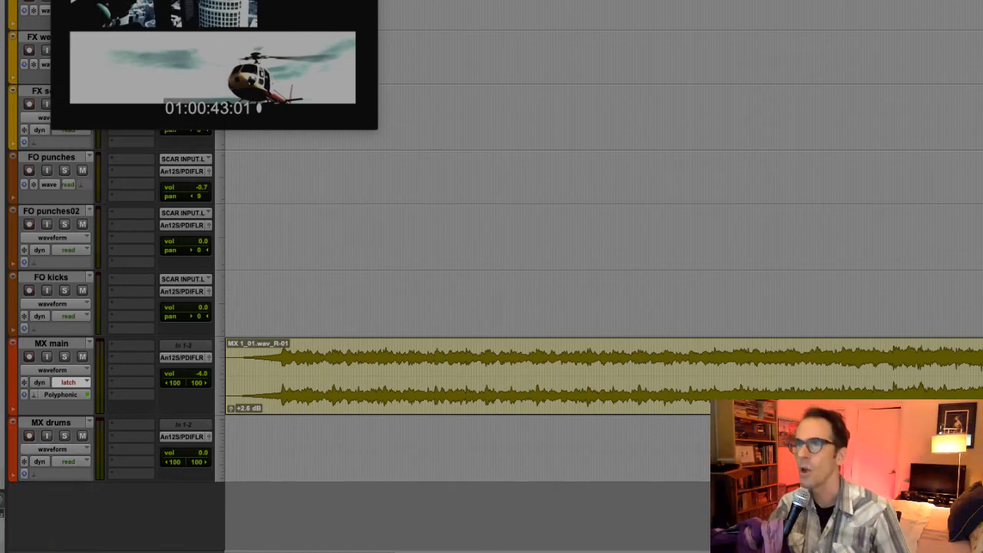
pyautogui.moveTo(214, 2); pyautogui.dragTo(399, 21)
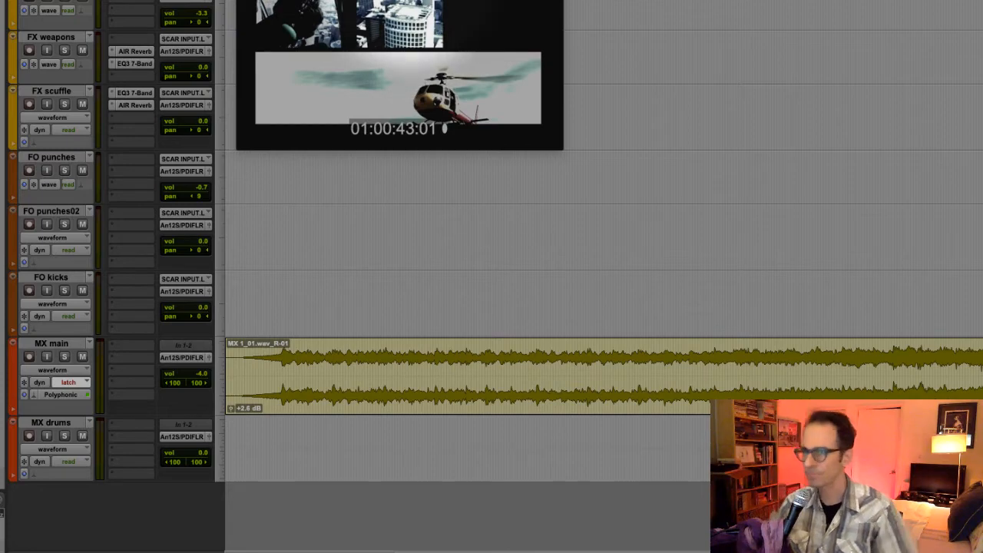
pyautogui.moveTo(411, 1); pyautogui.dragTo(154, 84)
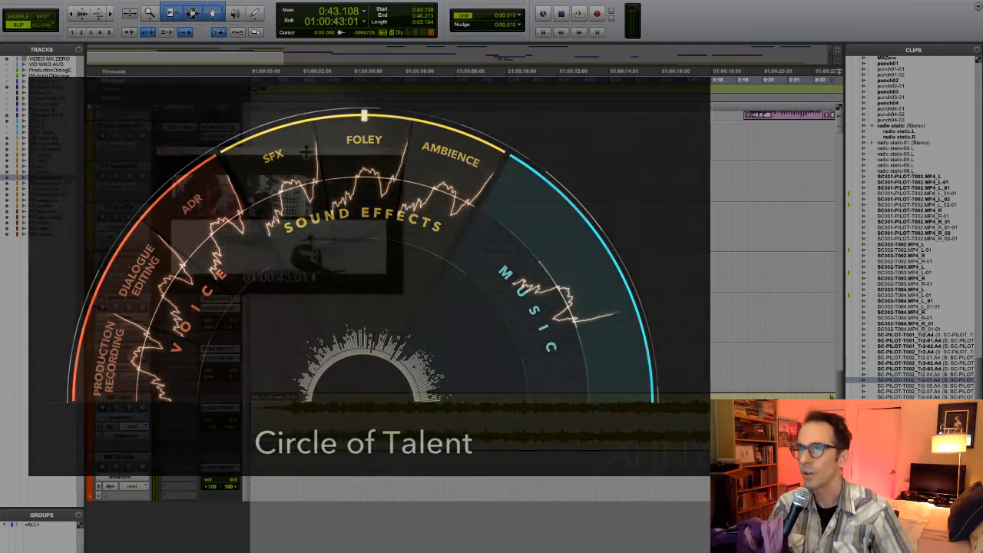
# - Play the dialogue section from 01:00:34:16, just before the first ADR A clip
pyautogui.scroll(5, 402, 257)
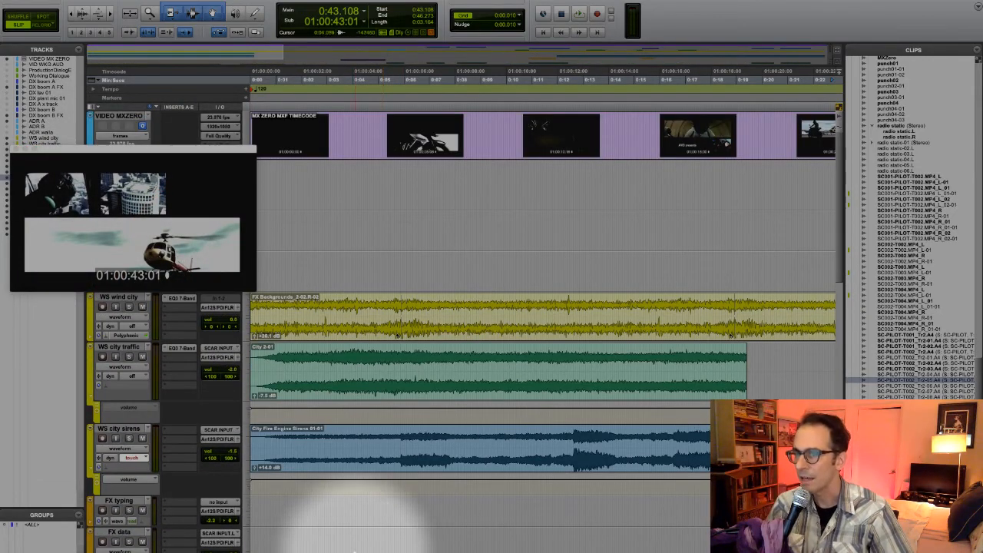
pyautogui.hscroll(10, 353, 550)
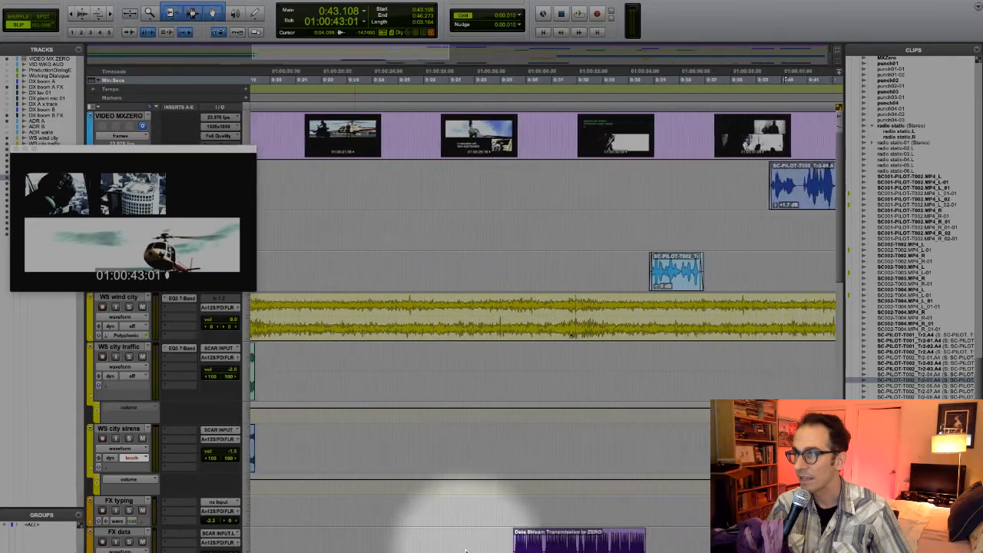
pyautogui.hscroll(8, 466, 550)
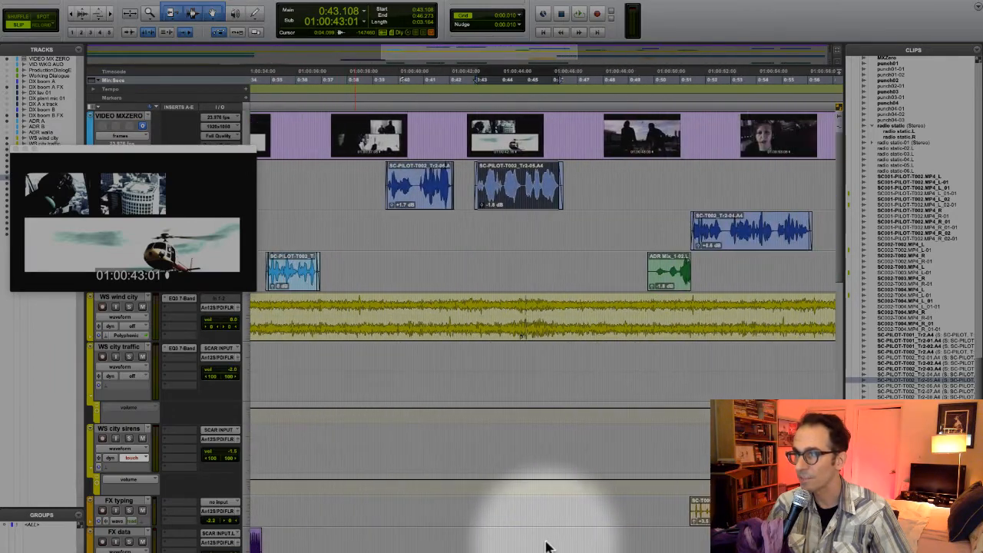
pyautogui.hscroll(-4, 545, 546)
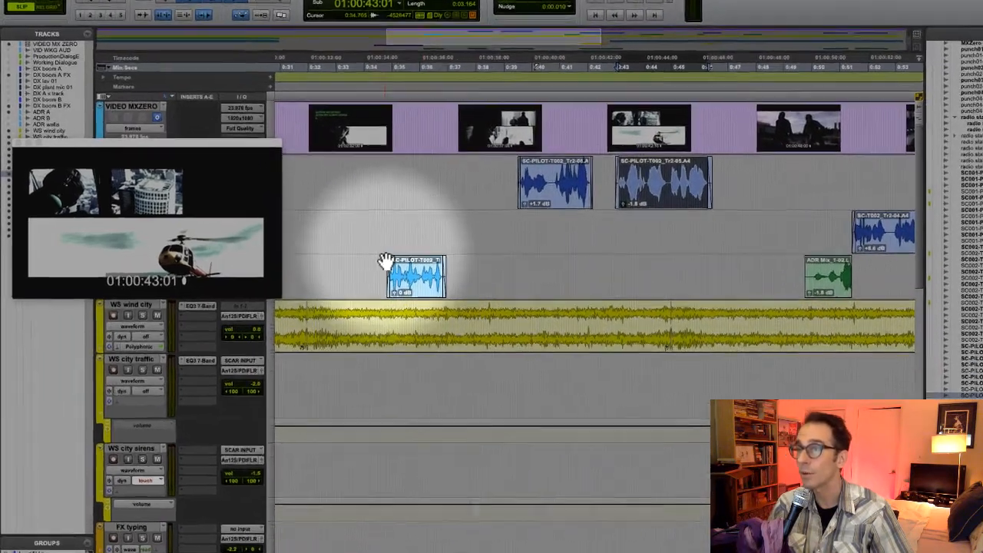
pyautogui.click(383, 231)
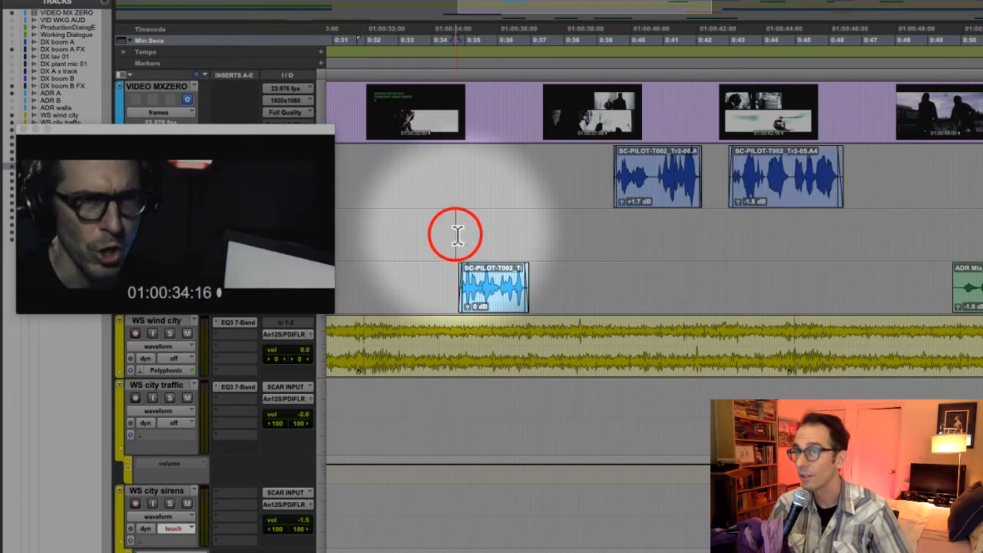
pyautogui.press('space')
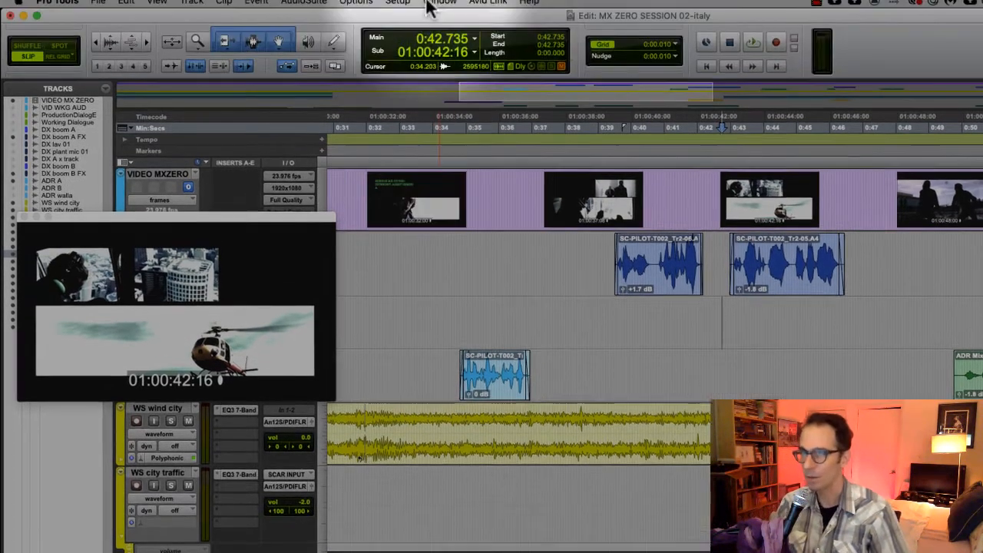
# - Show the Mix window, move it and the floating video window aside, and bring the Edit window back to the front
pyautogui.click(439, 1)
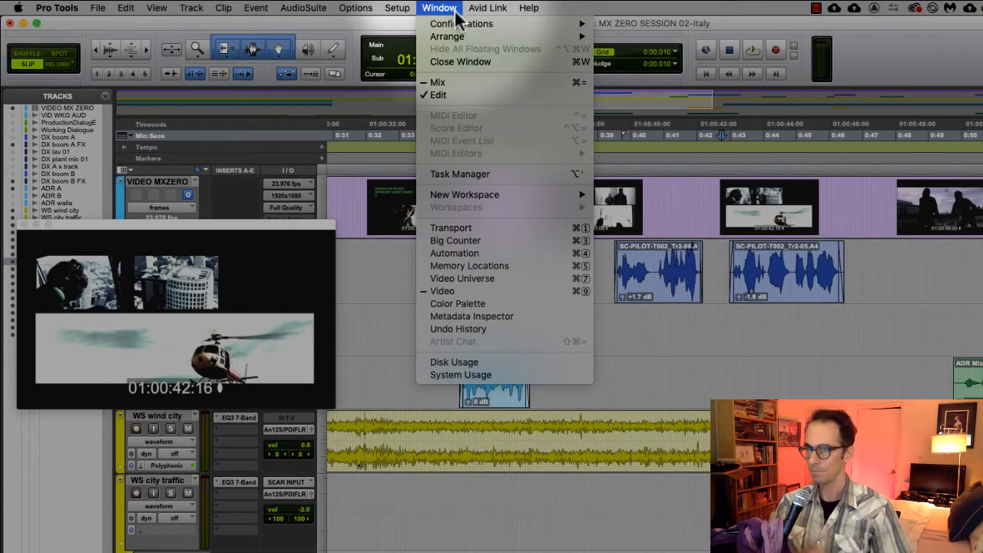
pyautogui.click(450, 85)
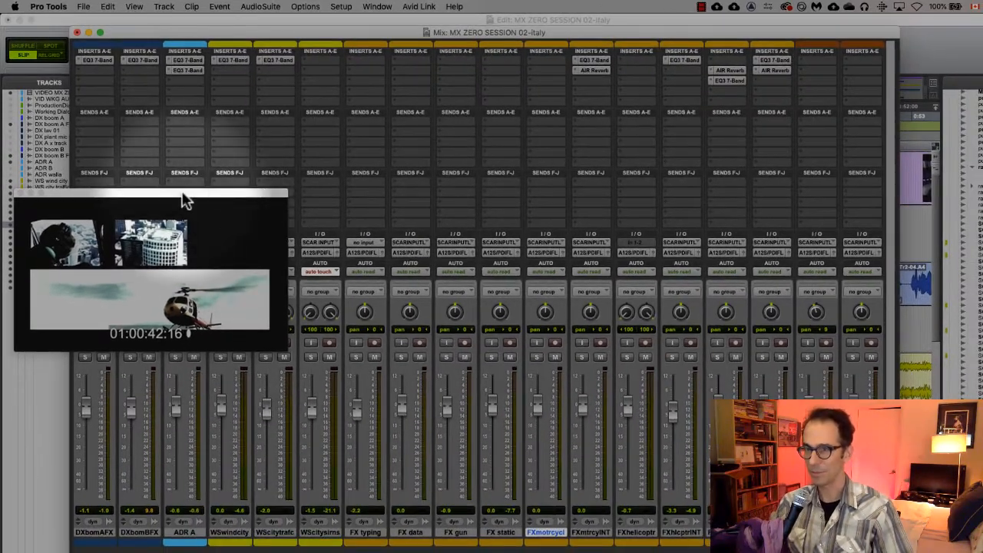
pyautogui.moveTo(182, 197); pyautogui.dragTo(972, 466)
pyautogui.moveTo(571, 37); pyautogui.dragTo(774, 34)
pyautogui.click(244, 490)
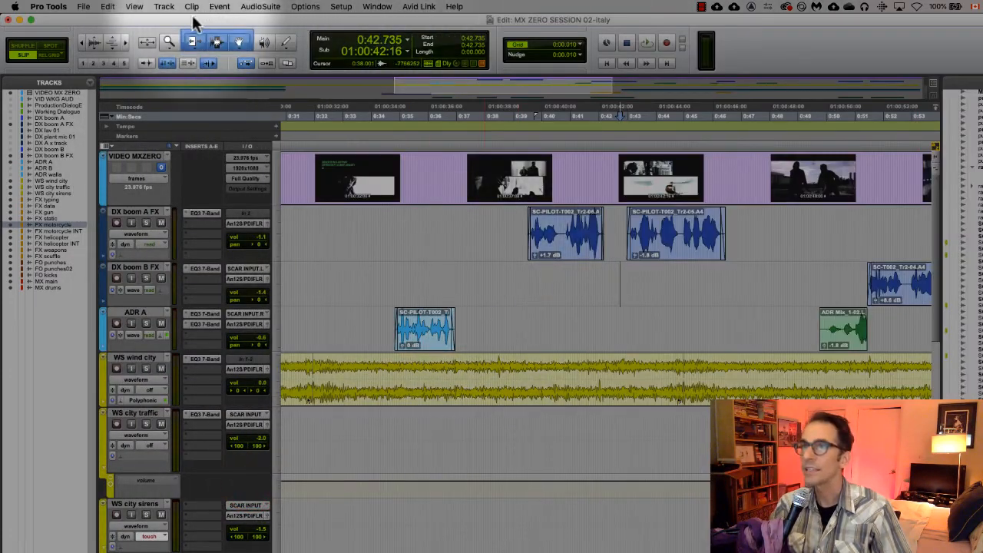
# - Select the ADR A range from about 0:33.9 to 1:24.9 covering all its clips, and check the Loop Playback option
pyautogui.click(81, 46)
pyautogui.click(81, 46)
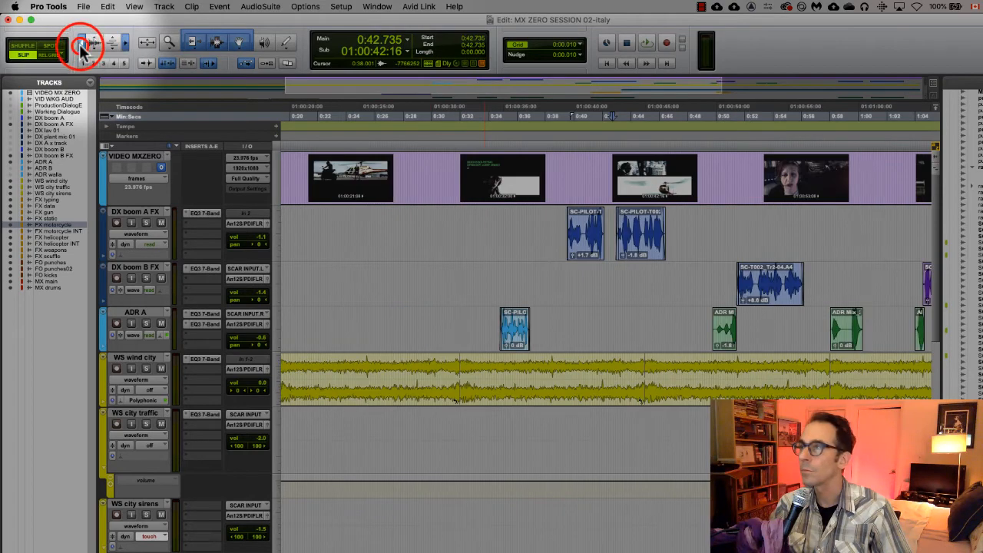
pyautogui.hscroll(3, 491, 338)
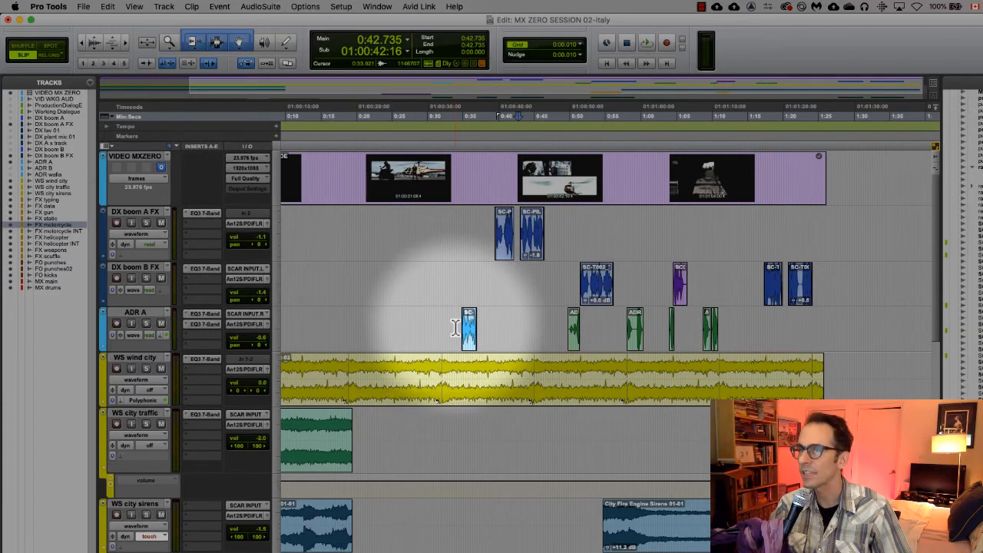
pyautogui.moveTo(455, 328); pyautogui.dragTo(818, 328)
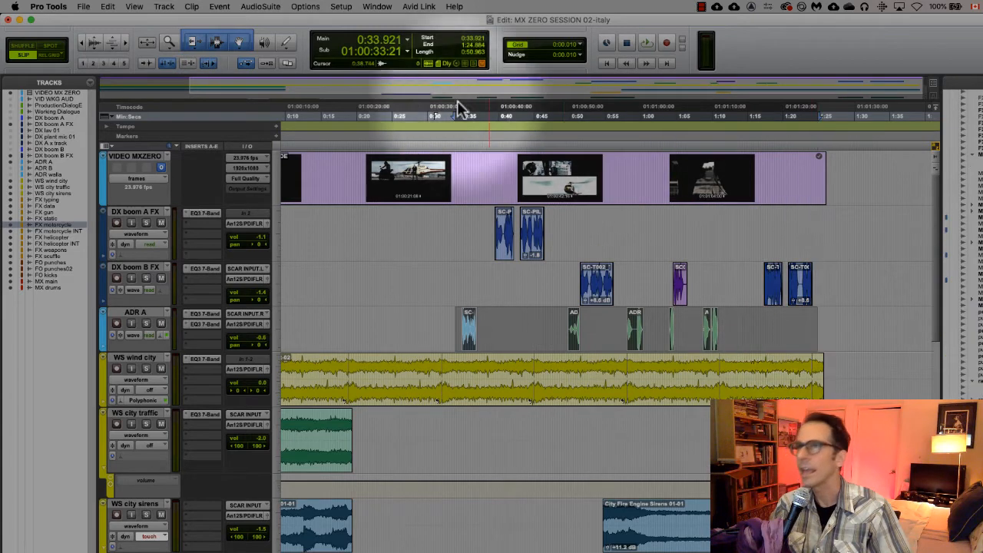
pyautogui.click(313, 6)
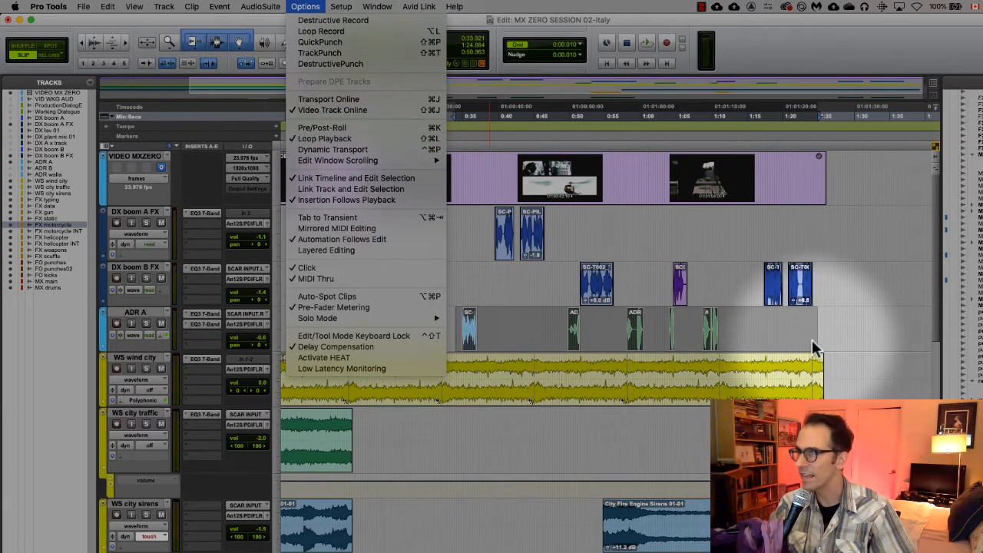
pyautogui.click(810, 343)
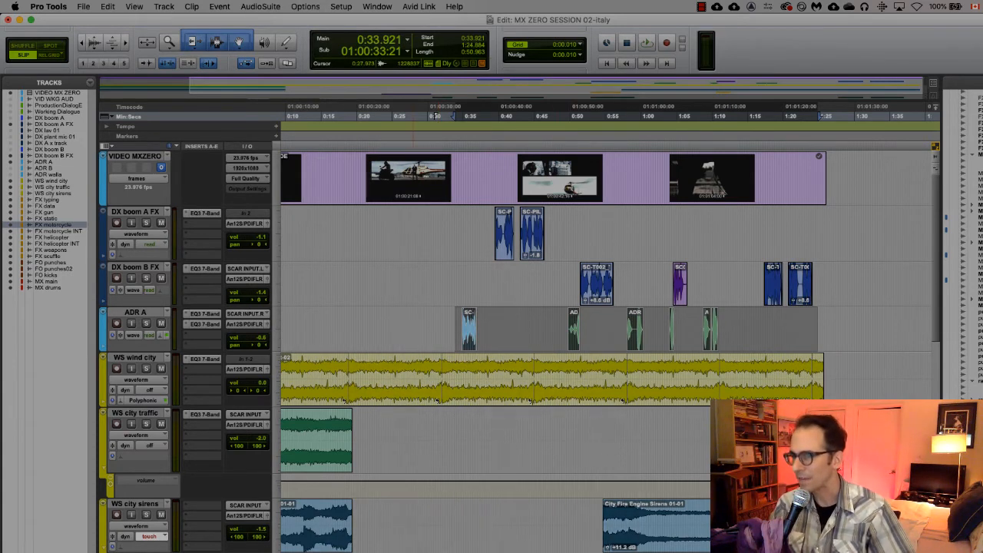
# - Solo the DX boom A FX track in the Mix window
pyautogui.click(380, 6)
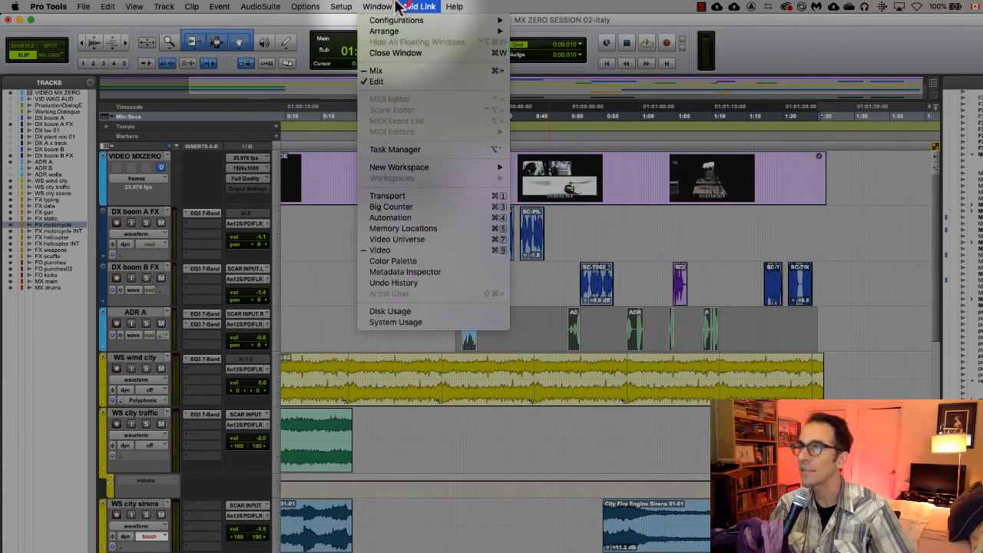
pyautogui.click(401, 70)
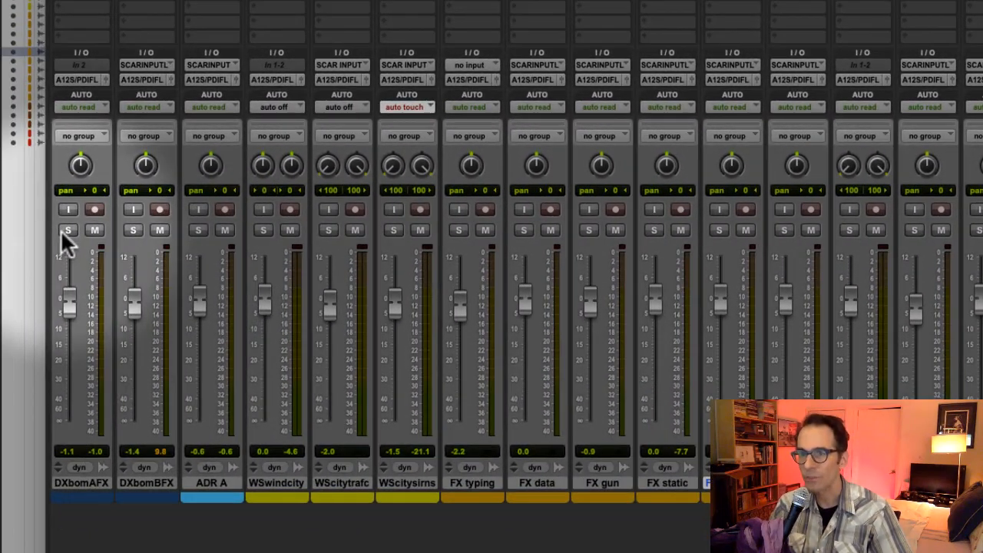
pyautogui.click(63, 231)
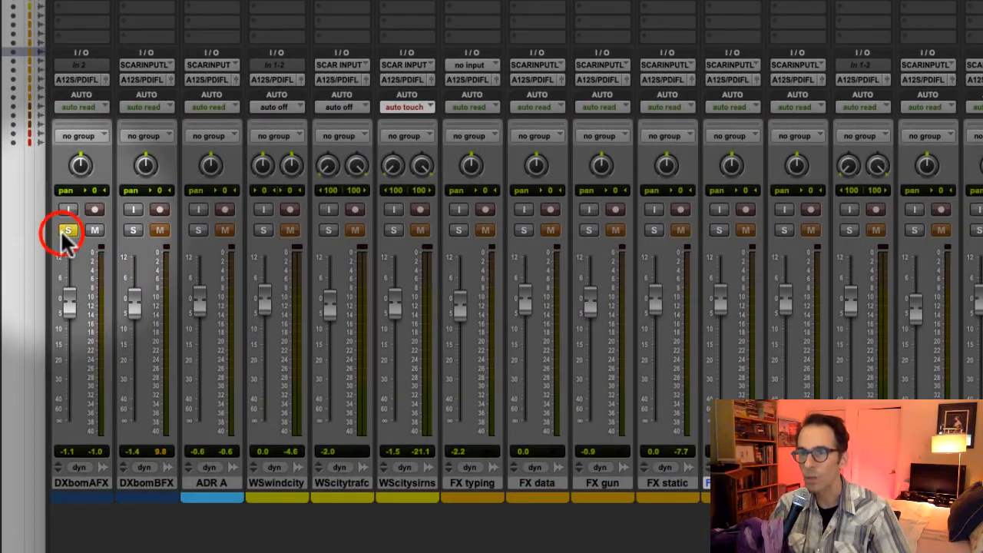
# - Solo DX boom B FX and ADR A, and set the automation mode of DX boom A FX, DX boom B FX and ADR A to write
pyautogui.click(133, 230)
pyautogui.click(197, 230)
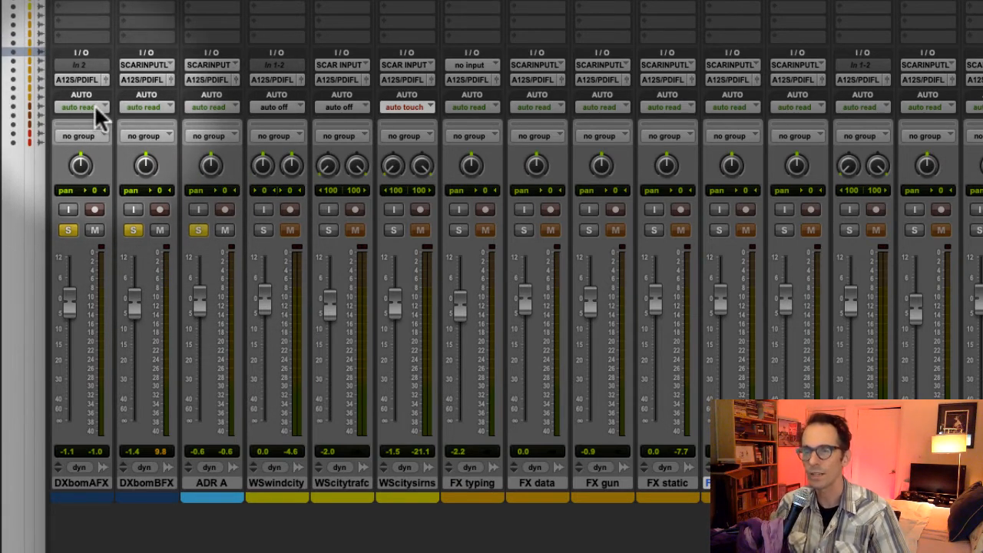
pyautogui.click(94, 104)
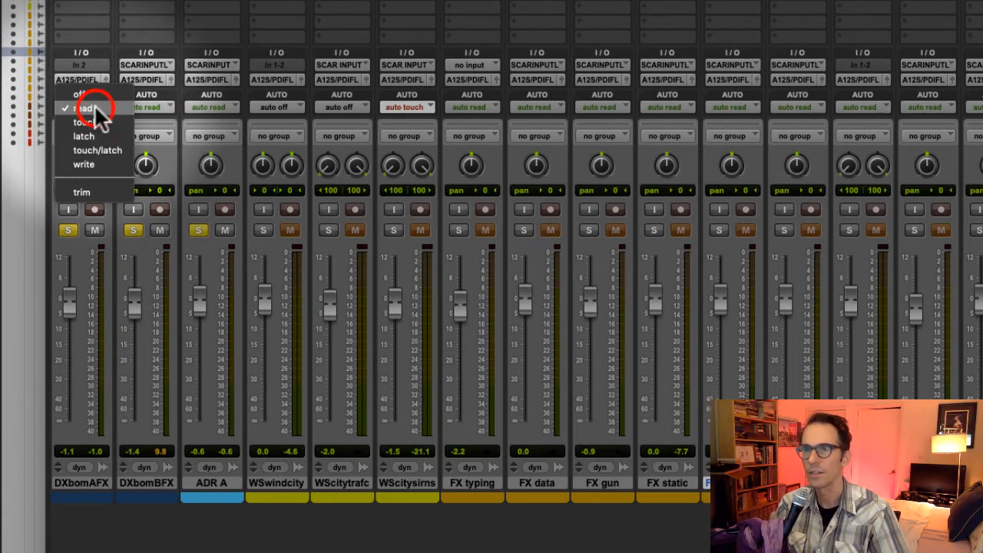
pyautogui.click(112, 156)
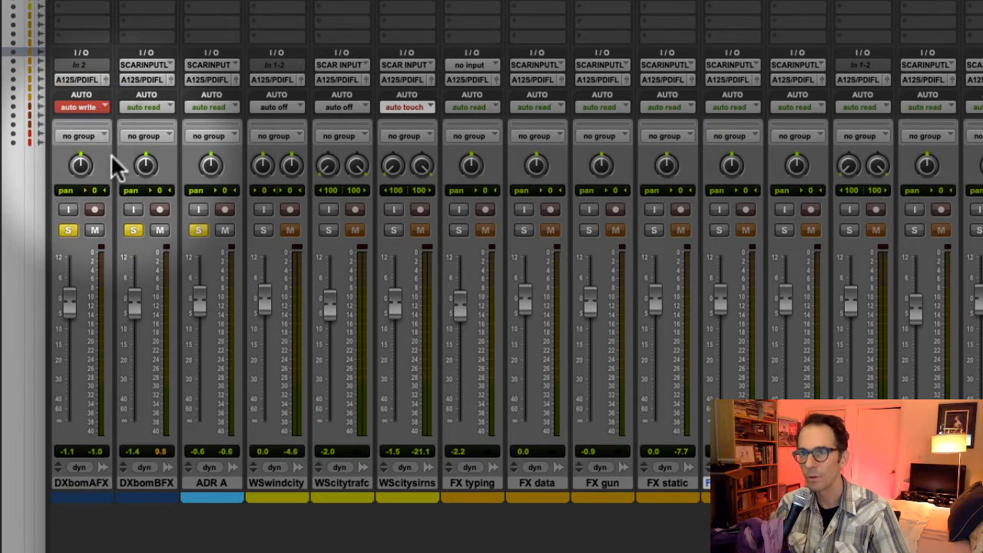
pyautogui.click(143, 108)
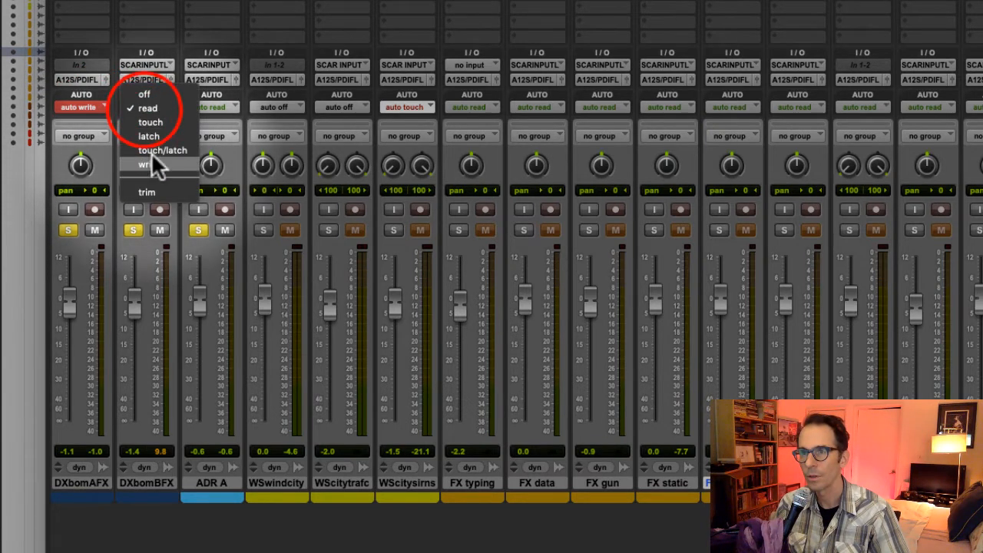
pyautogui.click(153, 165)
pyautogui.click(198, 105)
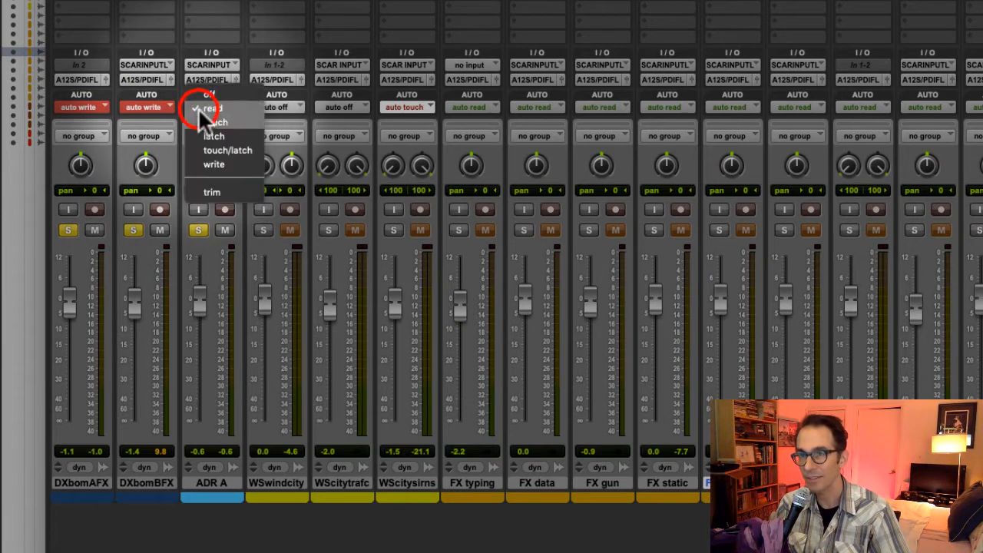
pyautogui.click(218, 166)
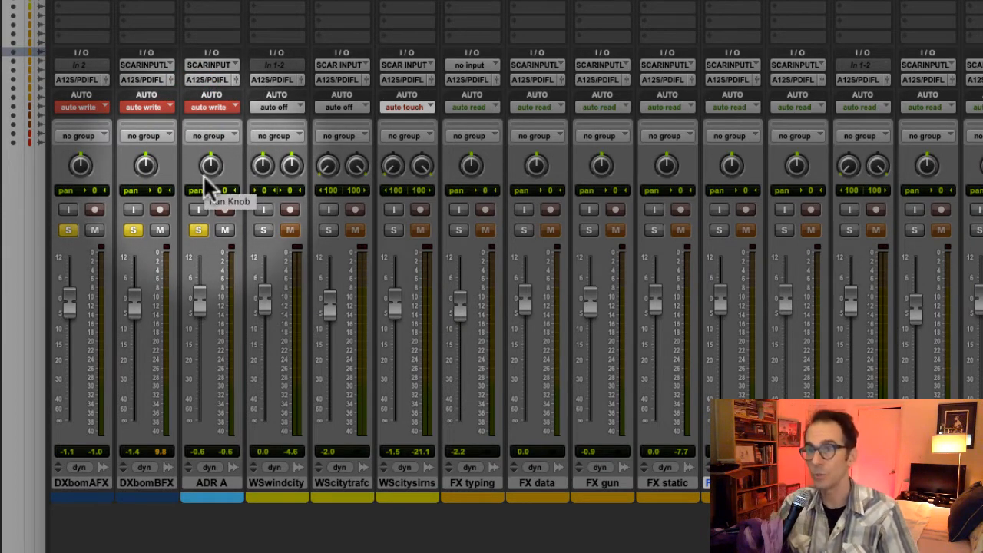
pyautogui.click(83, 108)
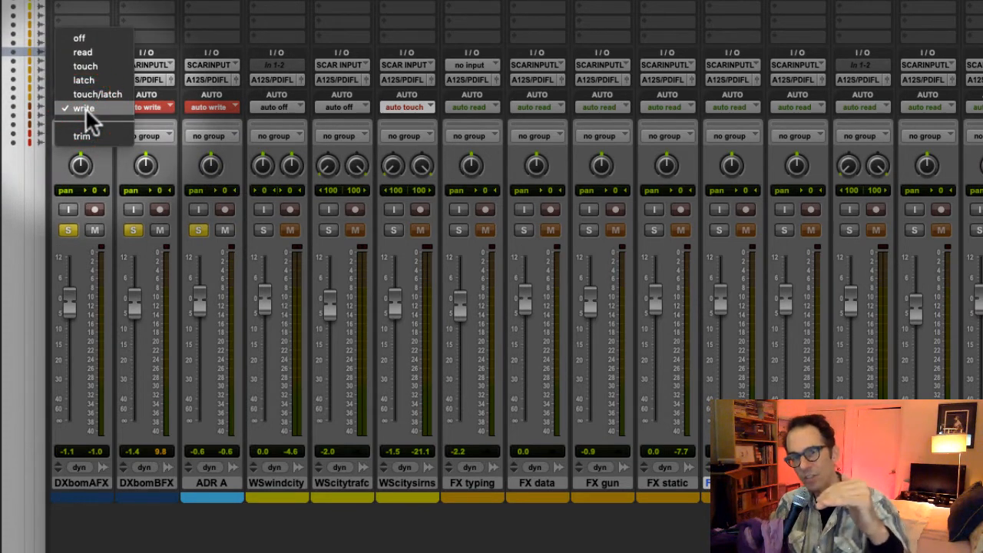
pyautogui.click(85, 107)
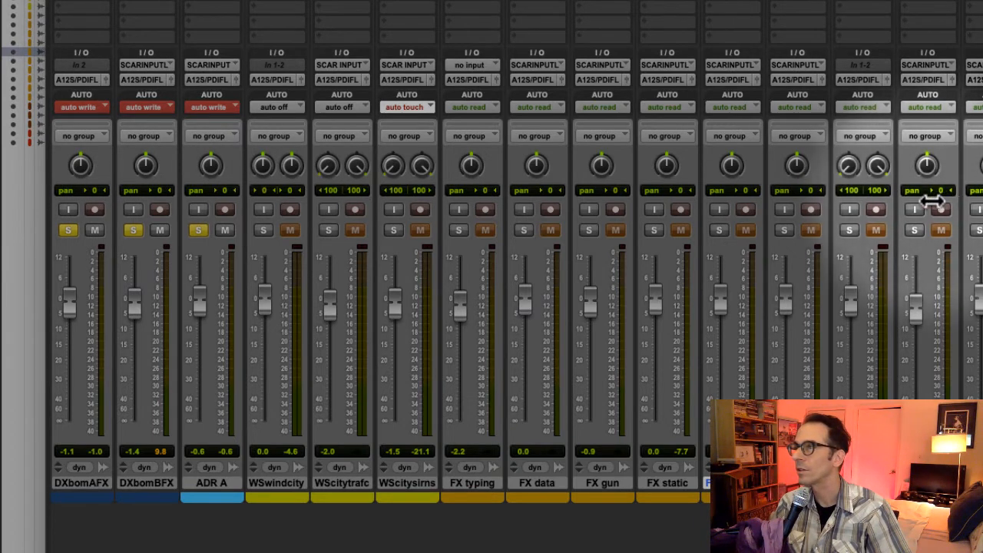
# - Narrow the Mix window to the three dialogue strips, reposition it, and return to the Edit window
pyautogui.moveTo(960, 201); pyautogui.dragTo(249, 312)
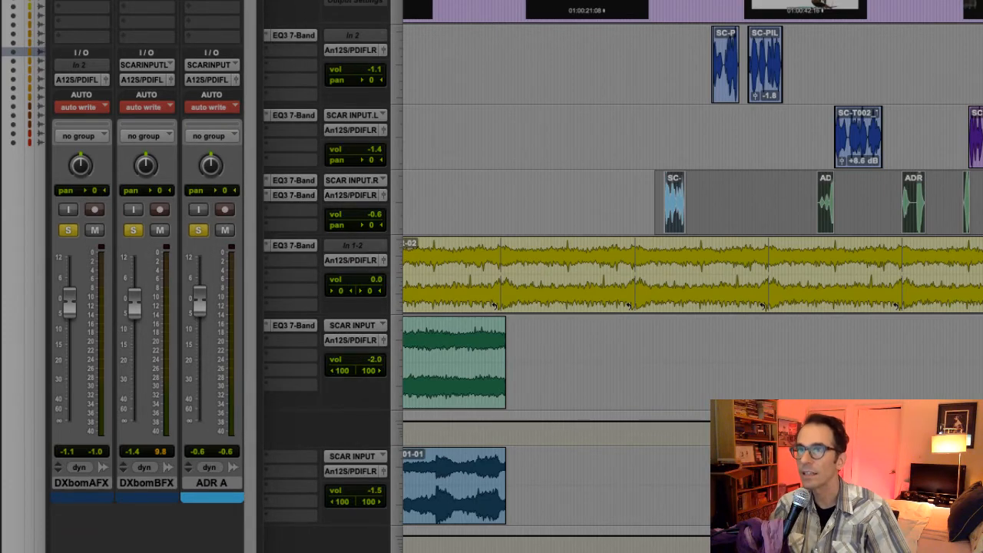
pyautogui.moveTo(146, 2); pyautogui.dragTo(313, 3)
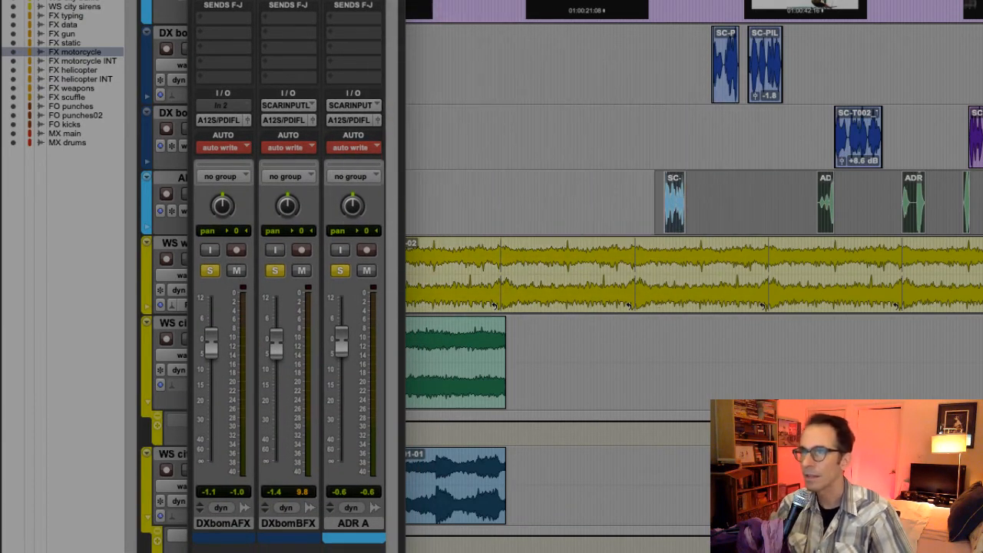
pyautogui.moveTo(312, 2); pyautogui.dragTo(439, 22)
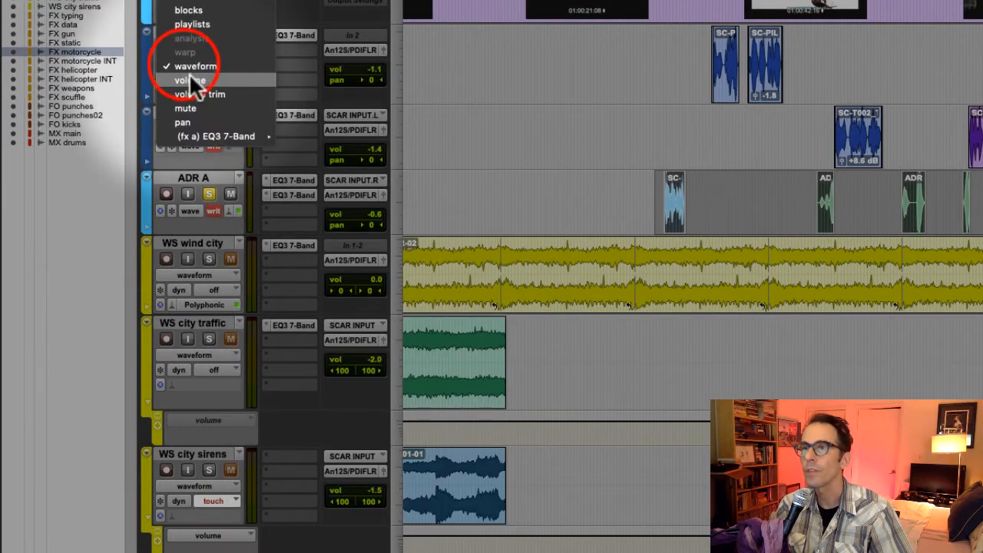
# - Switch the track view of DX boom A FX, DX boom B FX and ADR A from waveform to volume
pyautogui.click(190, 80)
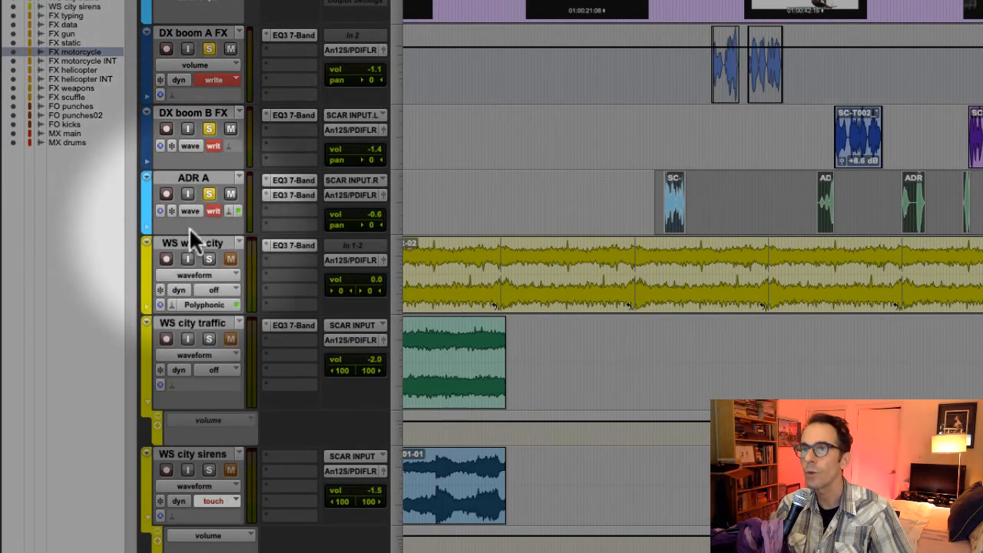
pyautogui.click(189, 146)
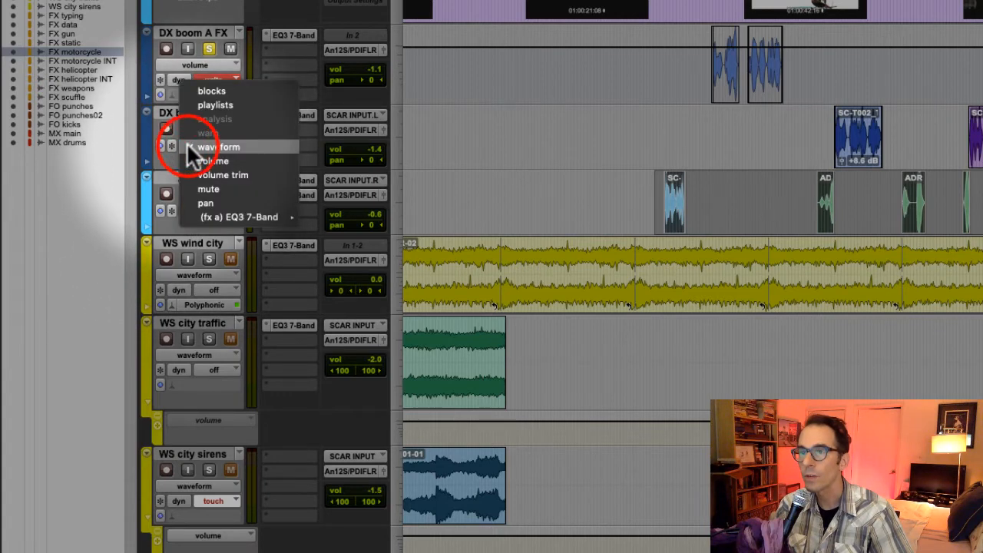
pyautogui.click(202, 161)
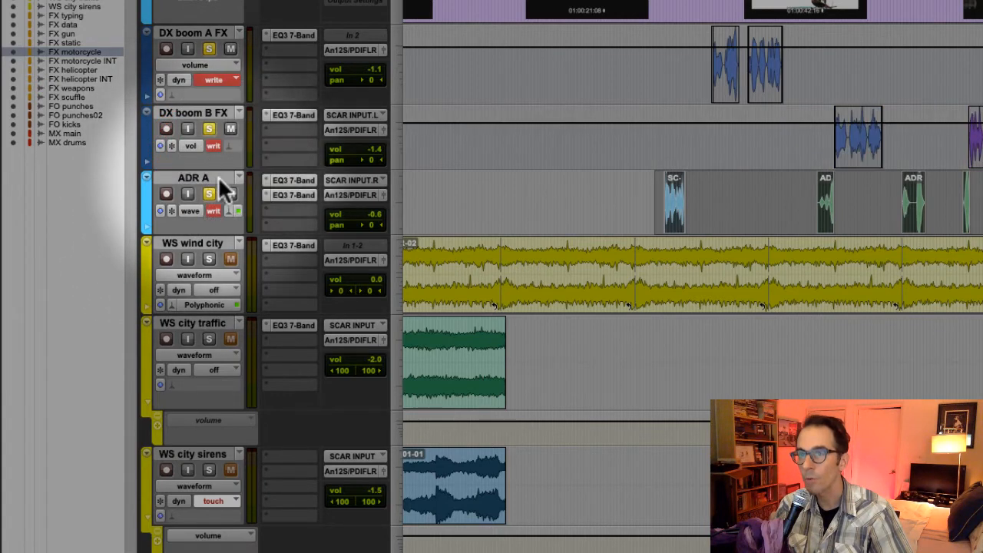
pyautogui.click(190, 210)
pyautogui.click(193, 223)
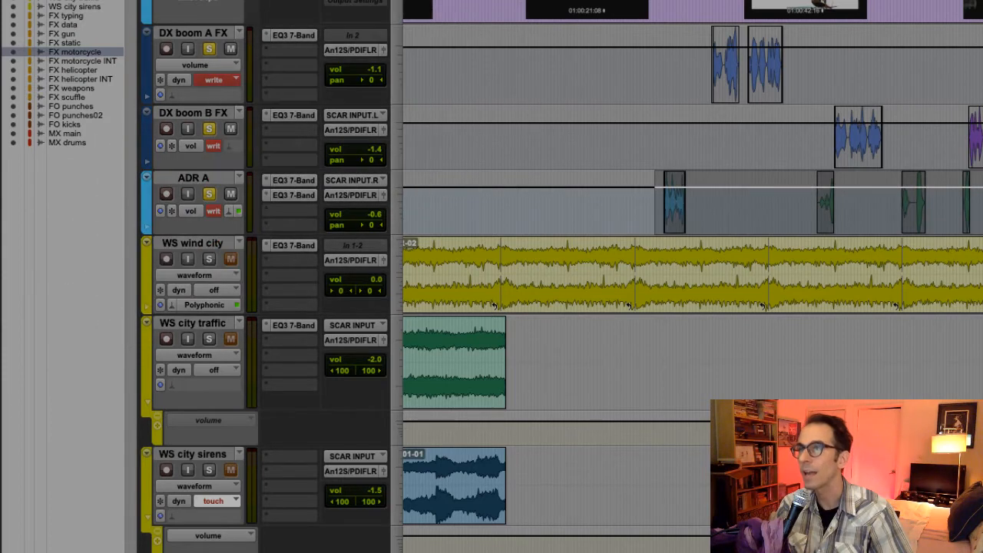
# - Bring the narrowed Mix window back to the front and place it beside the dialogue clips, leaving their volume lines uncovered
pyautogui.click(539, 0)
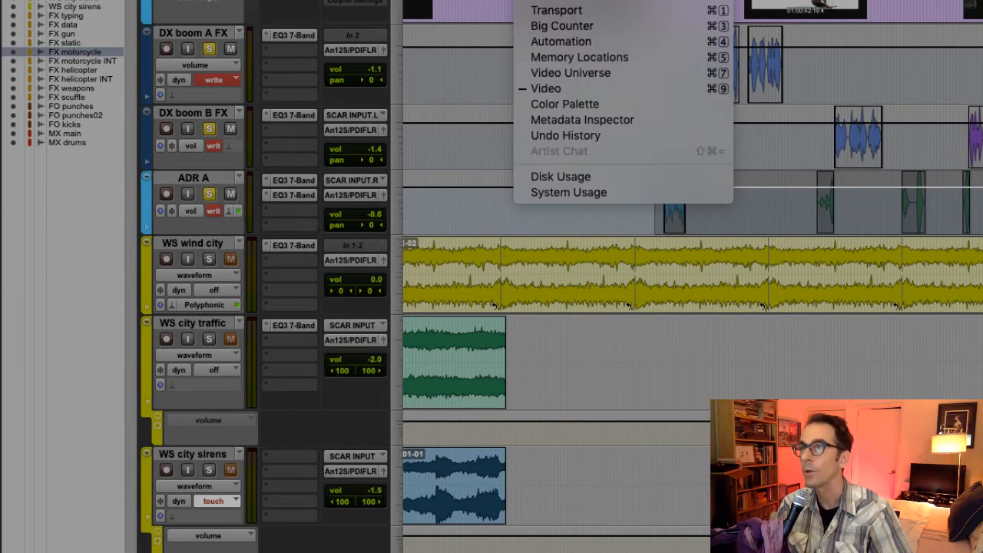
pyautogui.click(542, 0)
pyautogui.moveTo(430, 0); pyautogui.dragTo(295, 0)
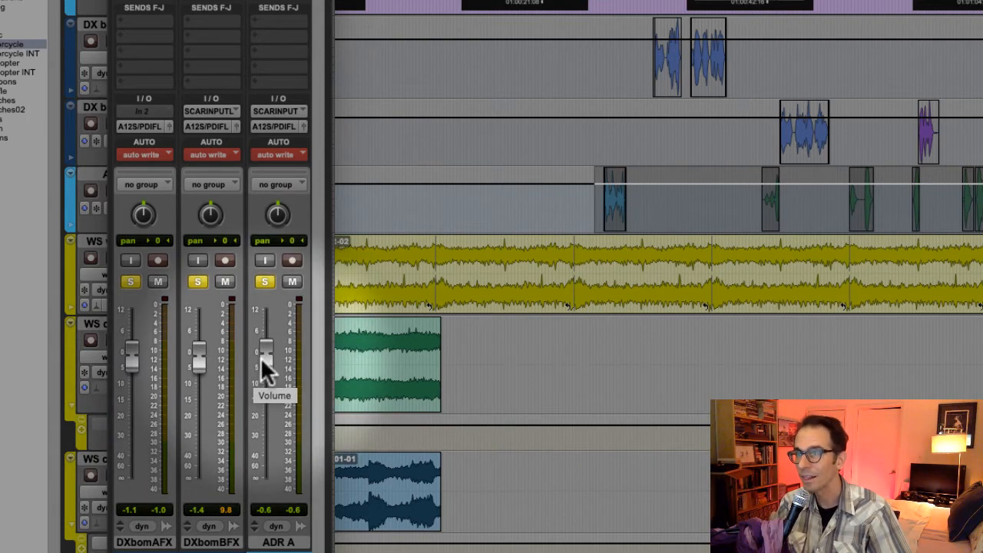
# - Start playback and write volume rides, raising ADR A to +6.7, DX boom B FX to +2.8 and DX boom A FX to +5.0 dB
pyautogui.press('space')
pyautogui.moveTo(261, 355); pyautogui.dragTo(265, 331)
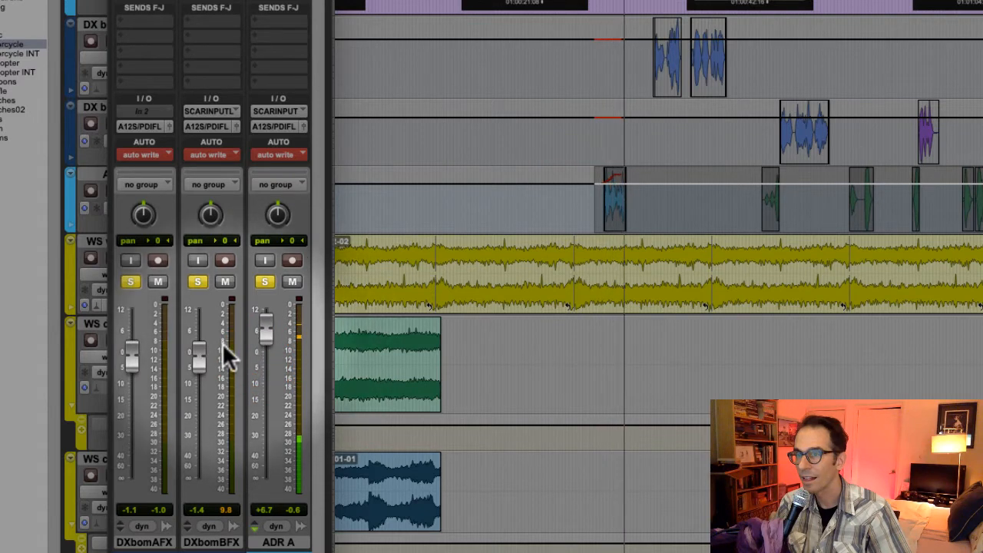
pyautogui.moveTo(204, 351); pyautogui.dragTo(192, 347)
pyautogui.moveTo(131, 351); pyautogui.dragTo(133, 329)
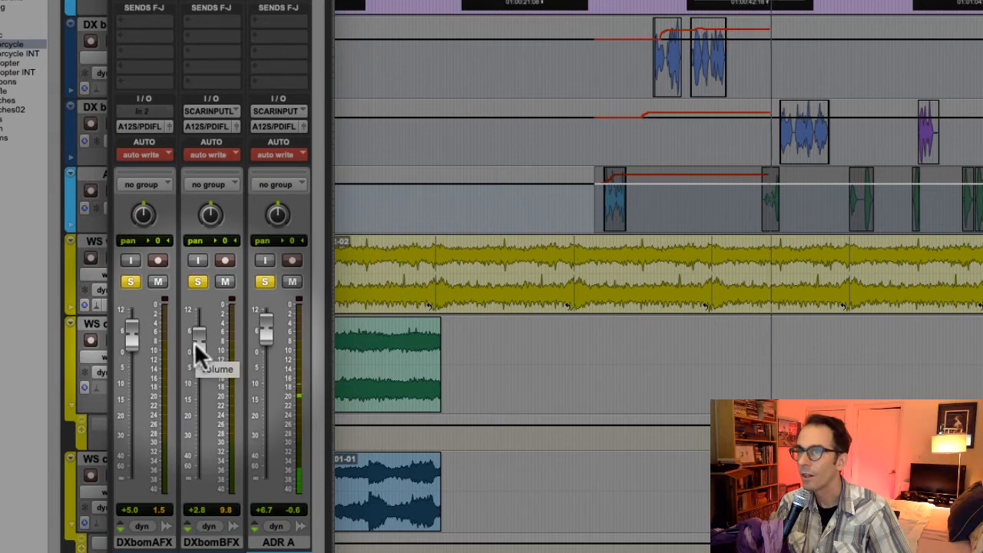
# - Continue the rides with DX boom B FX at +5.3, ADR A at +3.8, and DX boom B FX at +3.1 down to -1.4 dB, ending with playback stopped
pyautogui.moveTo(194, 342)
pyautogui.mouseDown()
pyautogui.moveTo(201, 350)
pyautogui.moveTo(198, 333)
pyautogui.mouseUp()
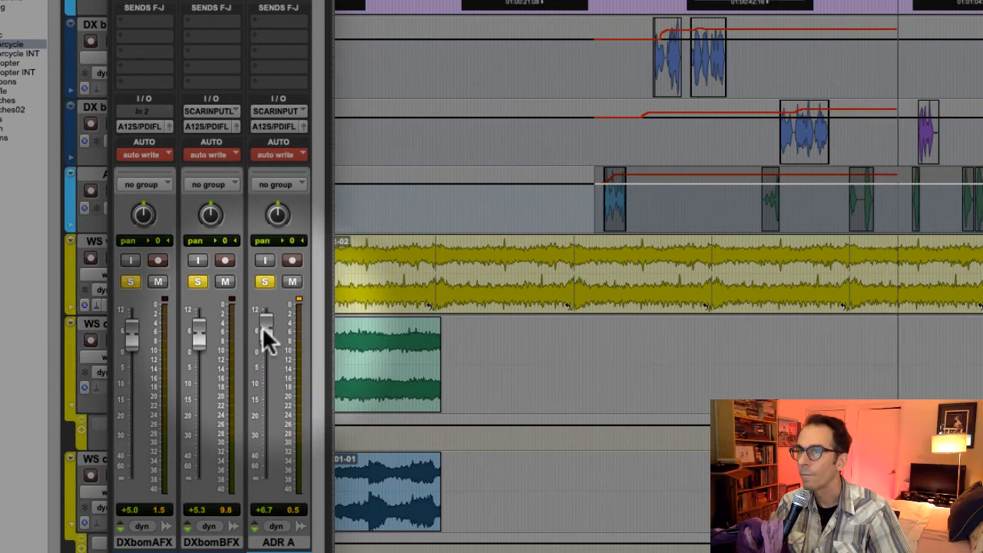
pyautogui.moveTo(262, 327); pyautogui.dragTo(262, 338)
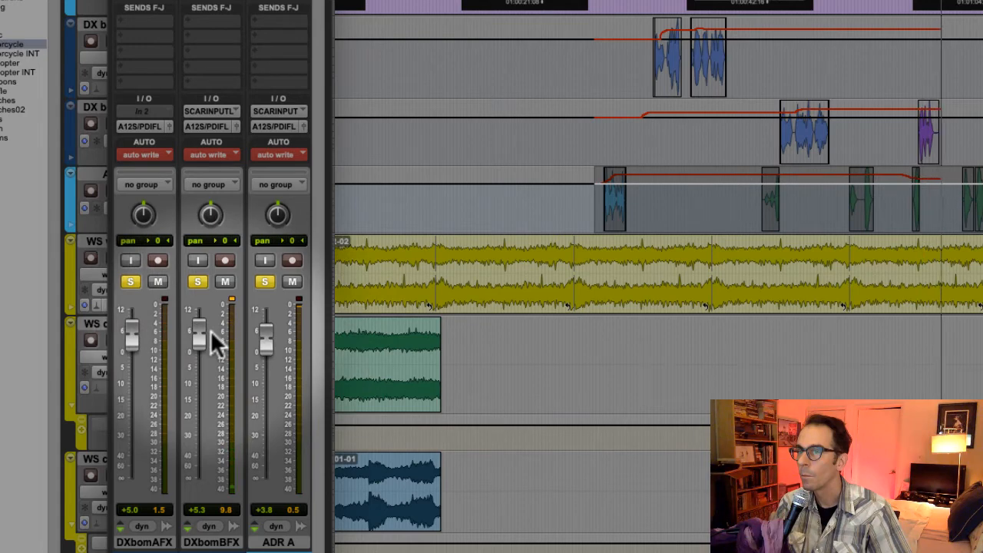
pyautogui.moveTo(198, 333); pyautogui.dragTo(204, 343)
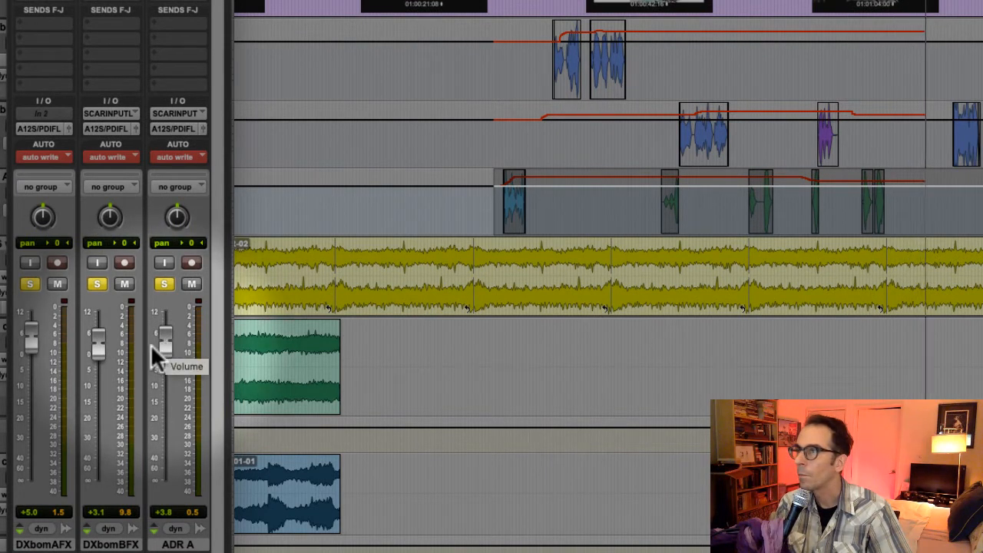
pyautogui.moveTo(96, 346); pyautogui.dragTo(91, 358)
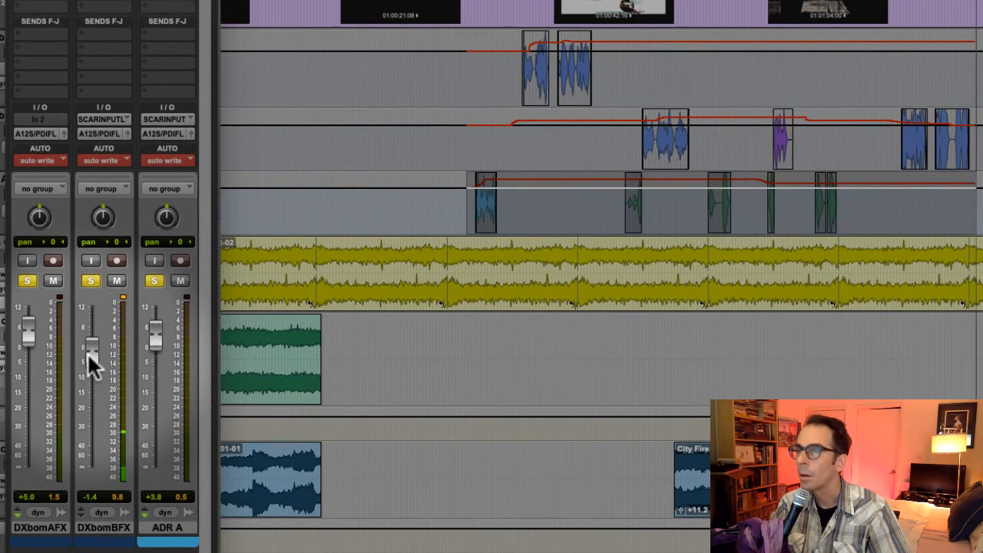
pyautogui.press('space')
pyautogui.press('space')
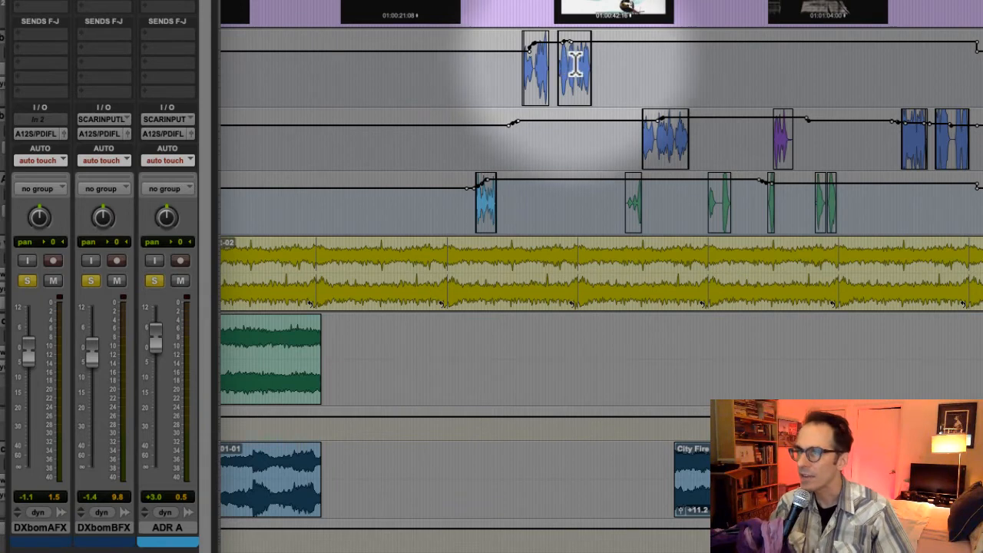
# - Select the DX boom A FX range covering both clips, show the Mix window, and play the selection to check its fader automation
pyautogui.click(519, 70)
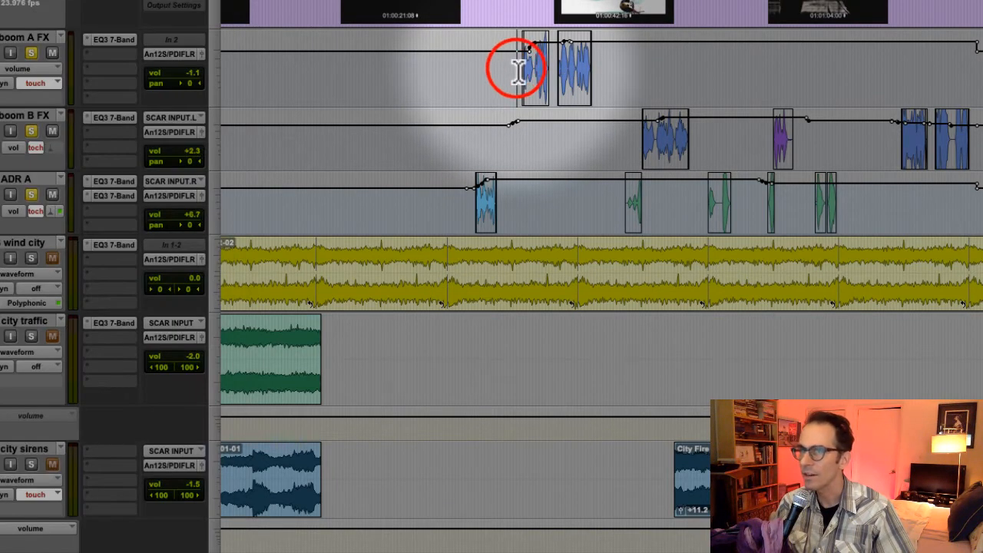
pyautogui.moveTo(518, 72); pyautogui.dragTo(599, 81)
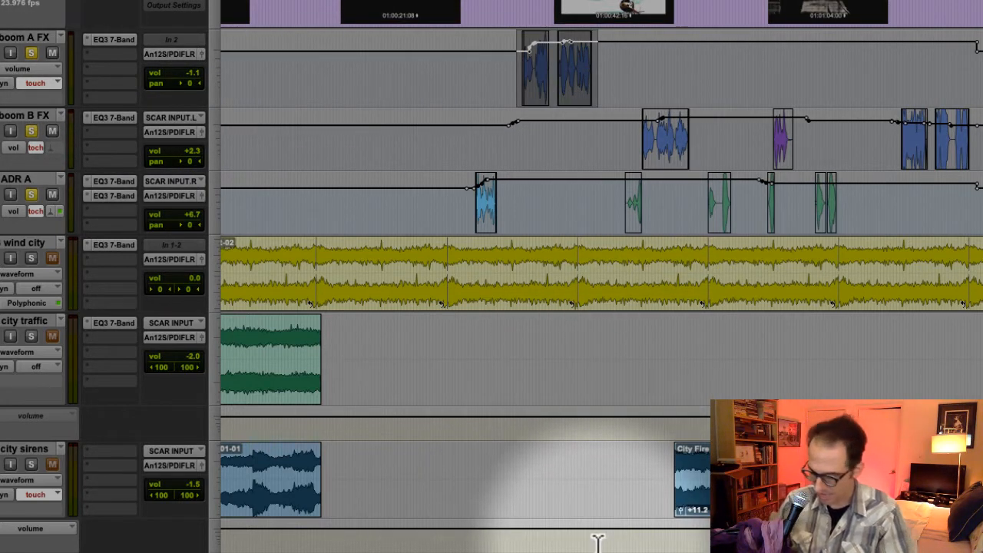
pyautogui.press('super+=')
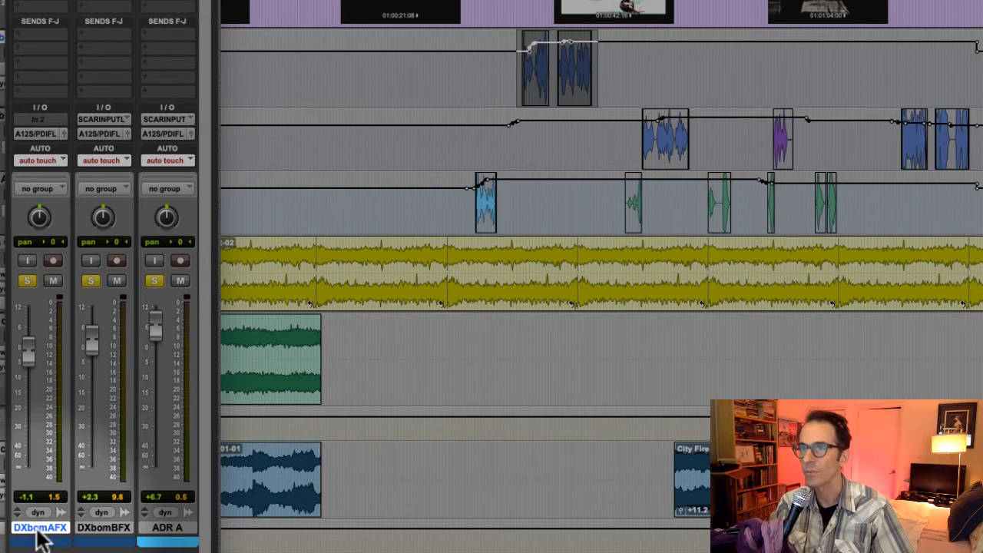
pyautogui.press('space')
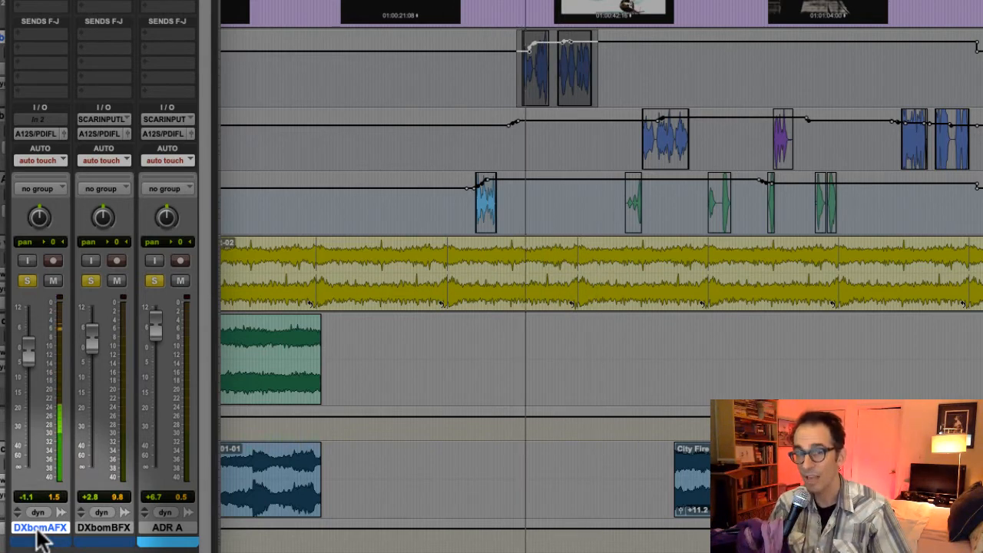
pyautogui.press('space')
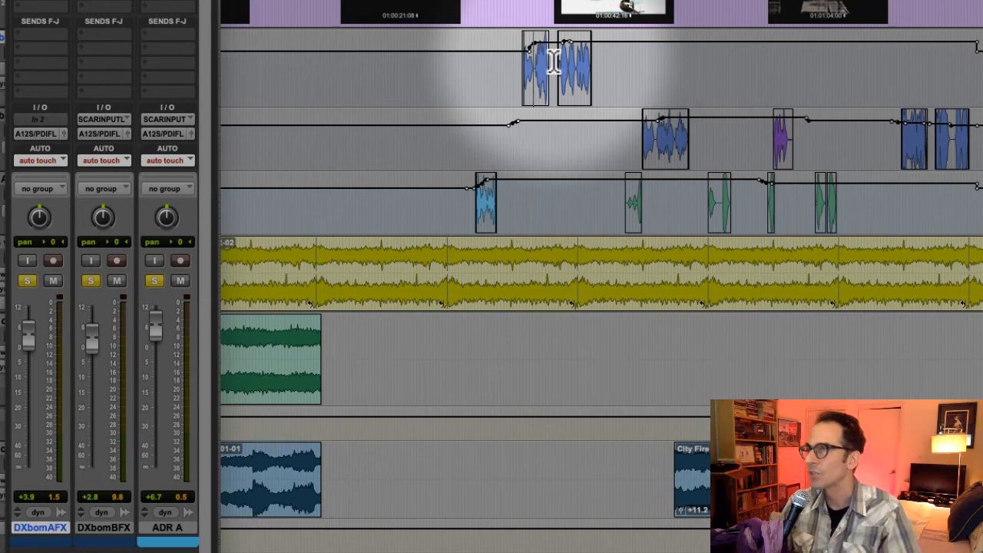
# - Select only the second DX boom A FX clip, show the Mix window, and play the selection to review its level
pyautogui.moveTo(554, 62); pyautogui.dragTo(597, 62)
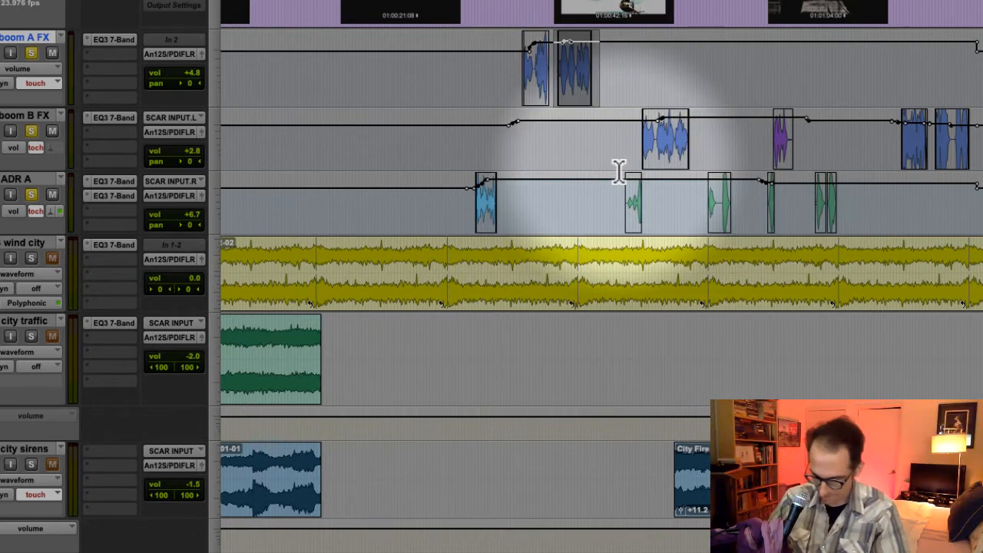
pyautogui.press('super+=')
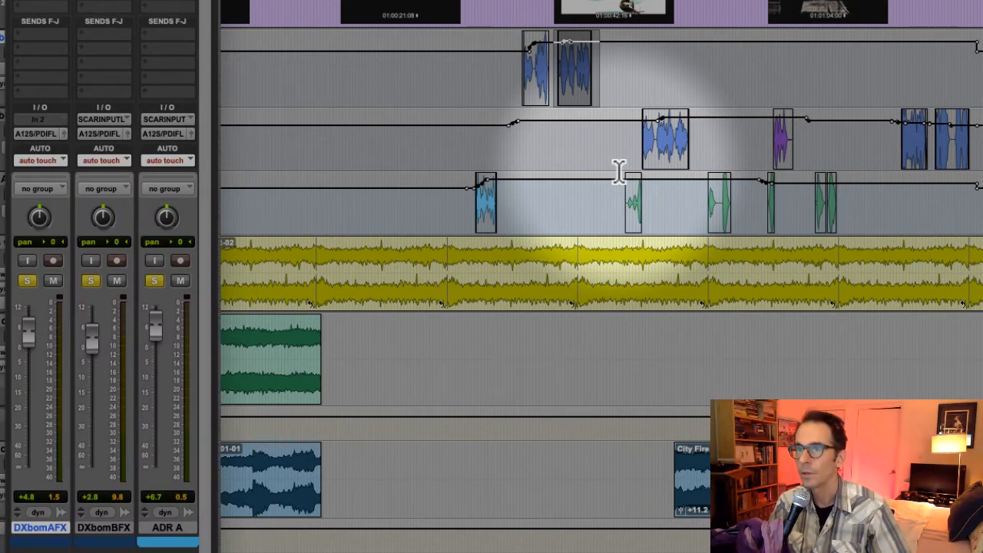
pyautogui.press('space')
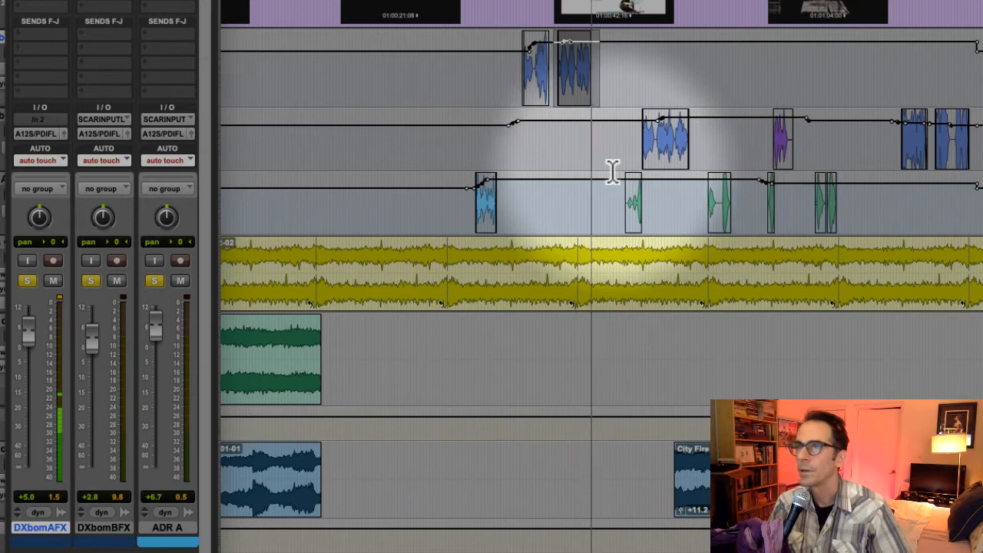
pyautogui.press('space')
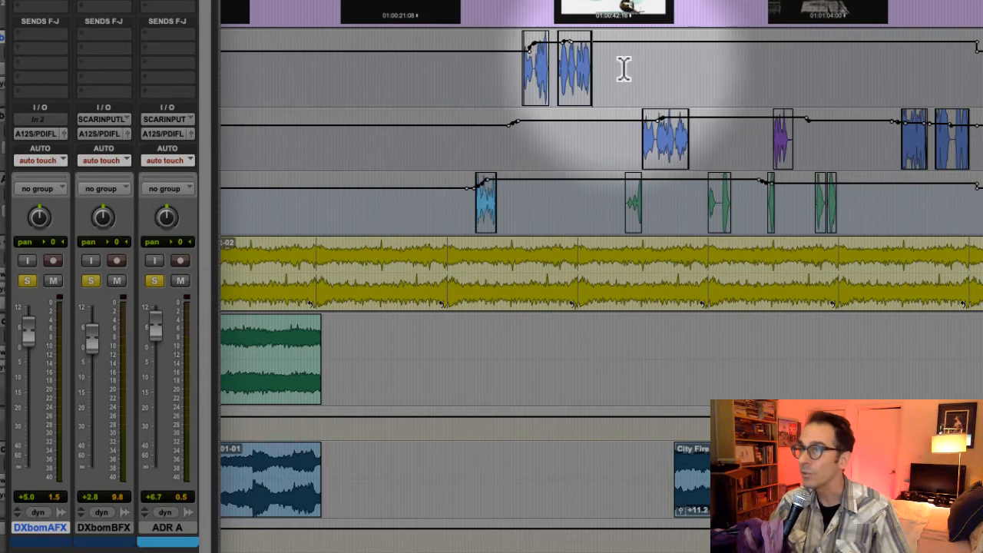
# - Select the second DX boom A FX clip and show the Mix window to examine that track's automation mode
pyautogui.moveTo(620, 64); pyautogui.dragTo(559, 67)
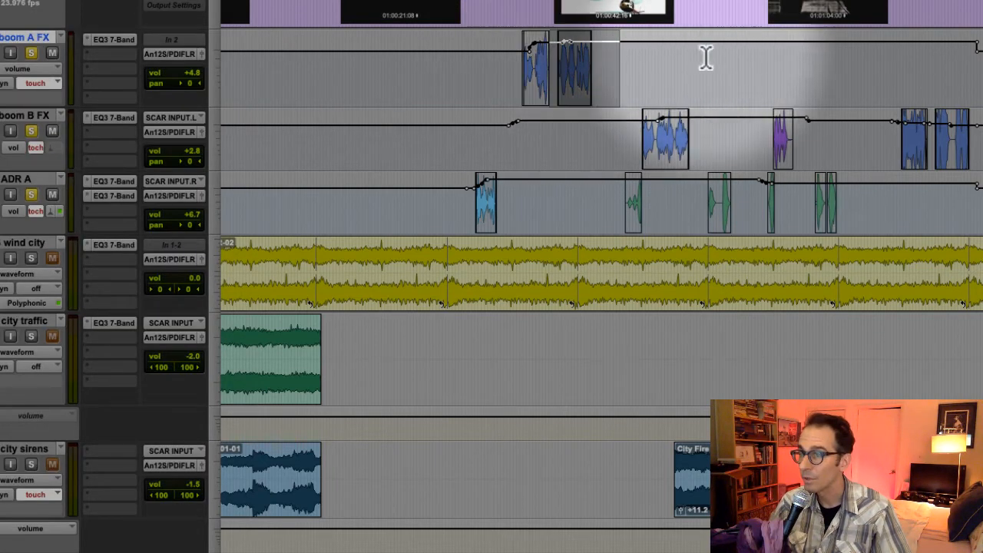
pyautogui.press('super+equal')
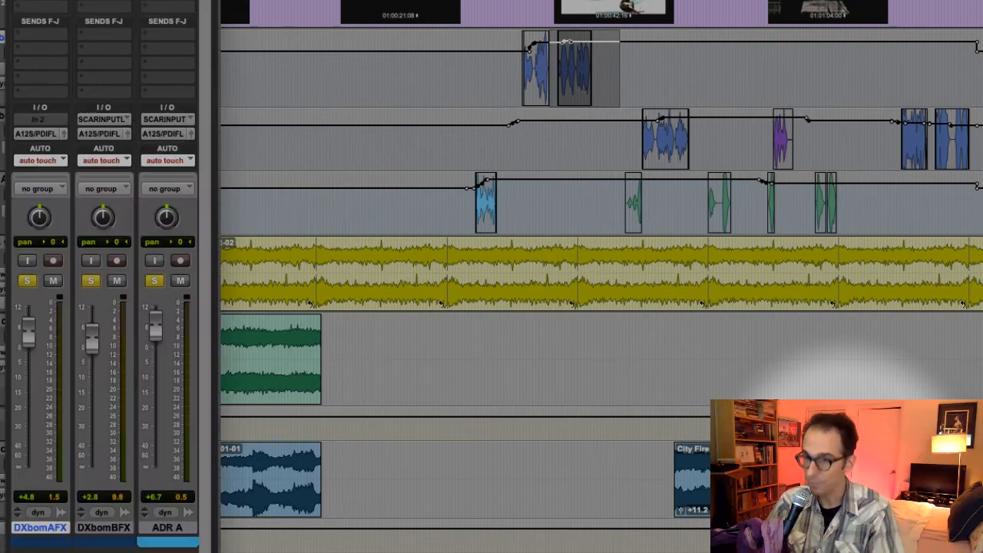
pyautogui.moveTo(30, 159); pyautogui.dragTo(31, 161)
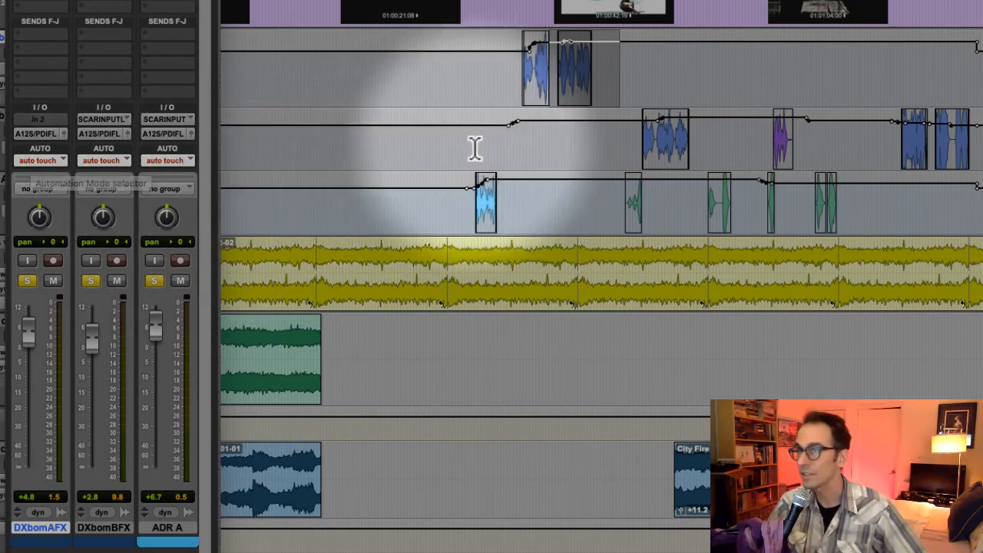
# - Select the range around both DX boom A FX clips and ride the fader down to about -2 dB on the second during looped playback
pyautogui.click(636, 71)
pyautogui.moveTo(618, 75); pyautogui.dragTo(495, 77)
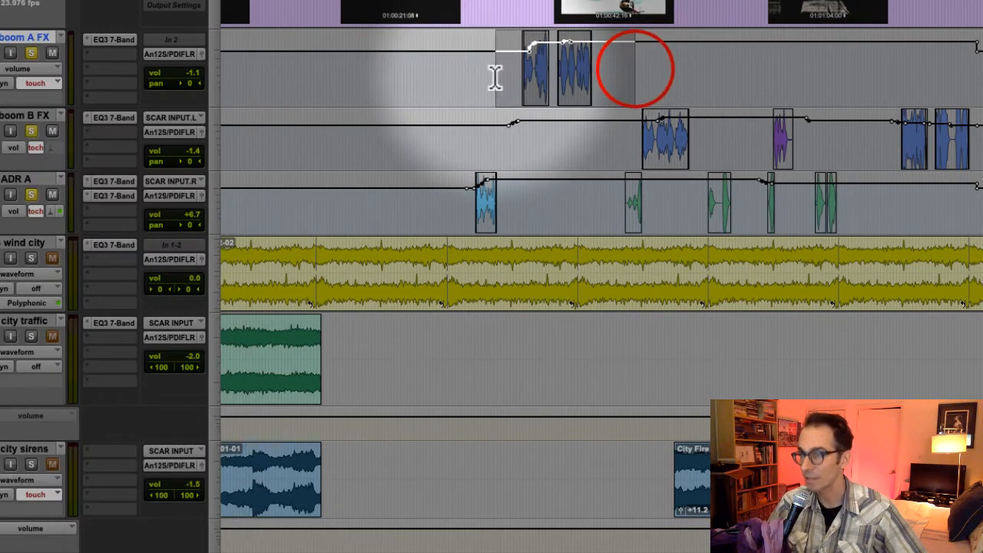
pyautogui.press('super+equal')
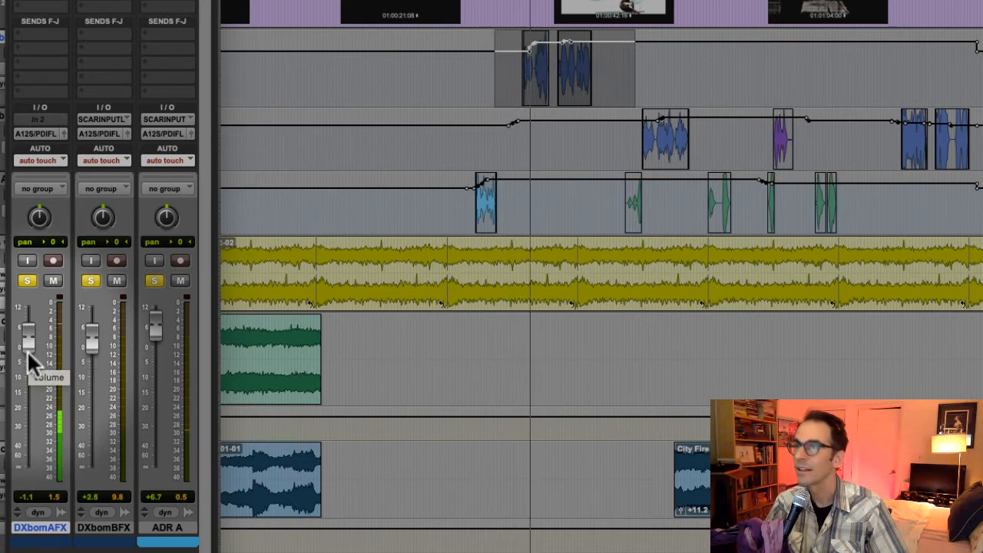
pyautogui.moveTo(27, 350)
pyautogui.mouseDown()
pyautogui.moveTo(29, 331)
pyautogui.moveTo(27, 352)
pyautogui.mouseUp()
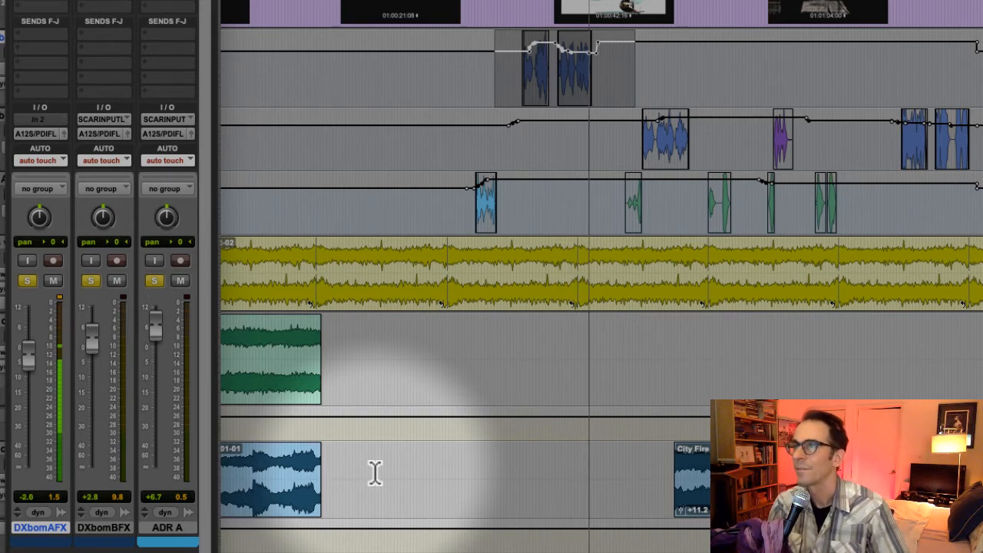
pyautogui.press('space')
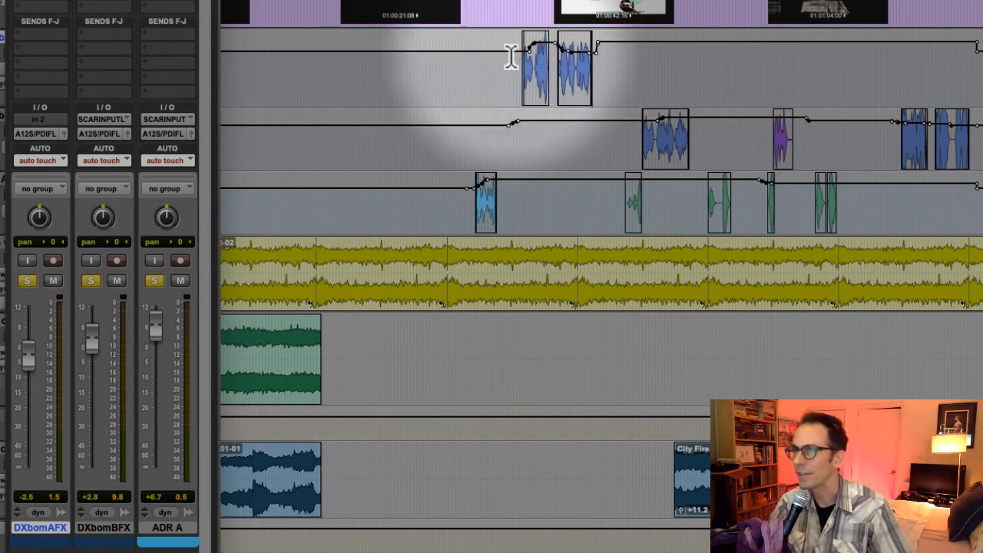
# - Reselect both DX boom A FX clips and rewrite their volume ride during looped playback, dipping deeper at the start of the second clip
pyautogui.moveTo(511, 61); pyautogui.dragTo(599, 77)
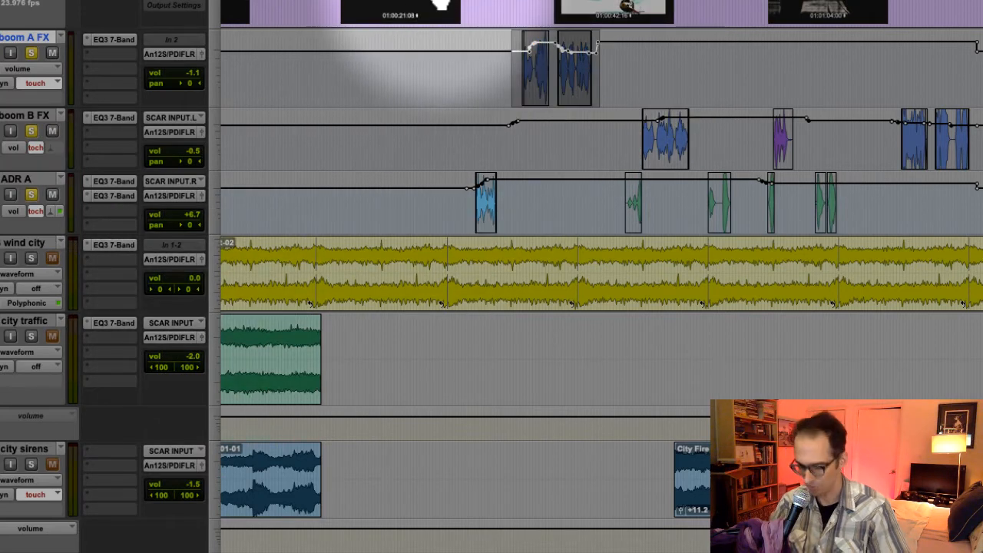
pyautogui.press('super+equal')
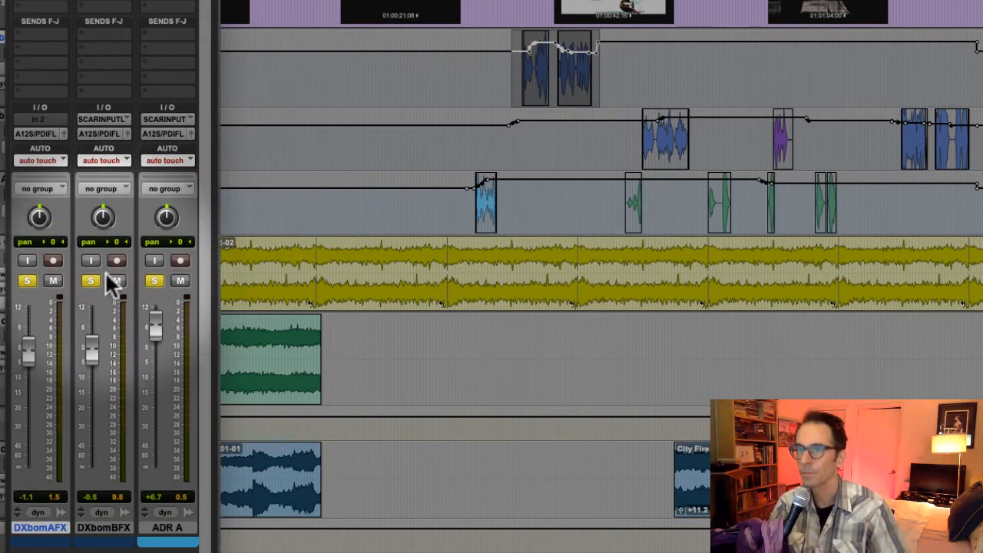
pyautogui.press('space')
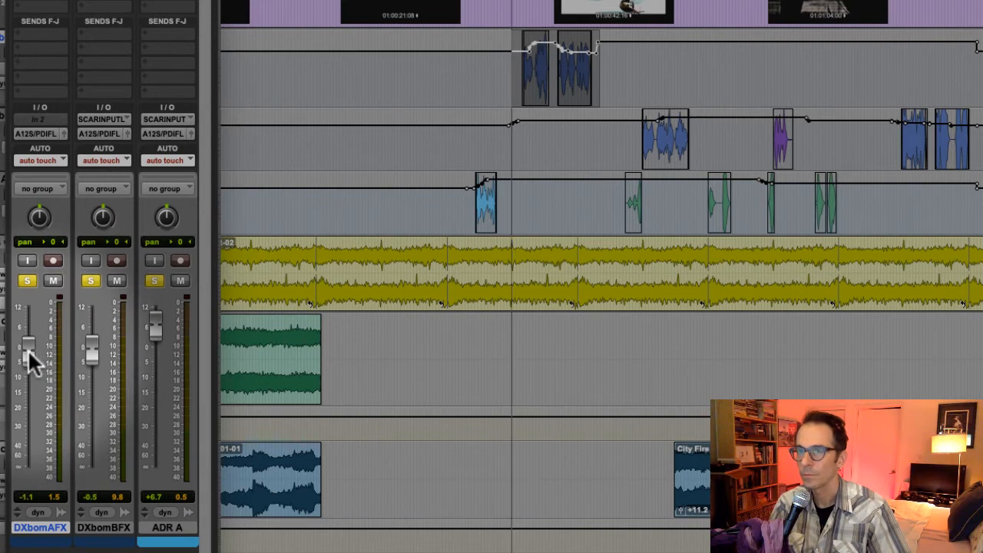
pyautogui.moveTo(24, 340)
pyautogui.mouseDown()
pyautogui.moveTo(25, 322)
pyautogui.moveTo(29, 348)
pyautogui.mouseUp()
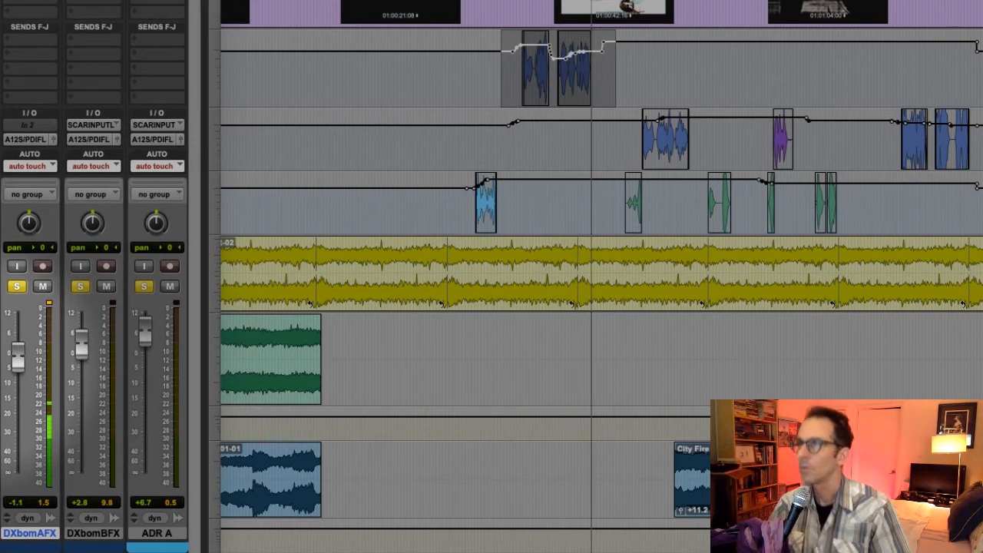
pyautogui.press('space')
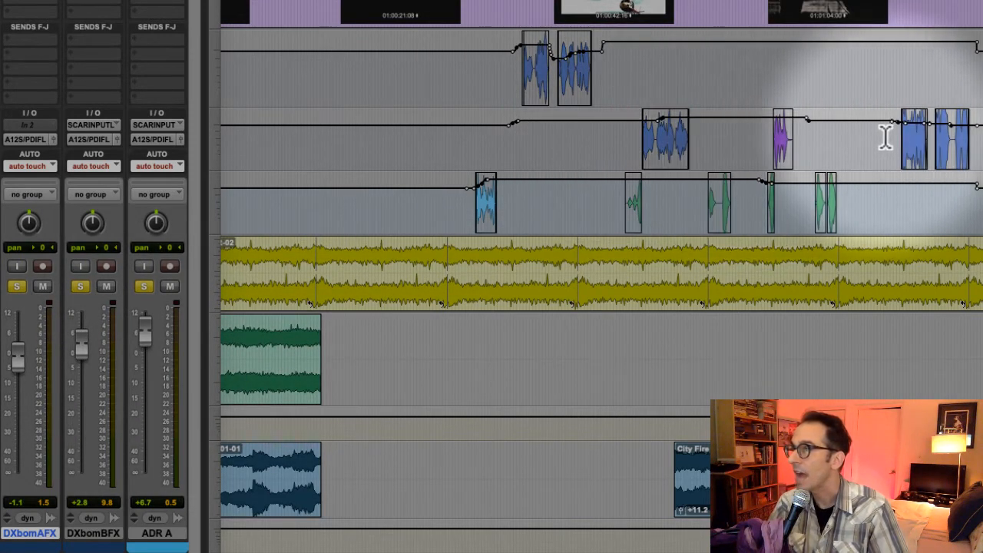
# - Take DX boom A FX and ADR A out of solo in the Mix window, leaving only DX boom B FX soloed
pyautogui.click(795, 136)
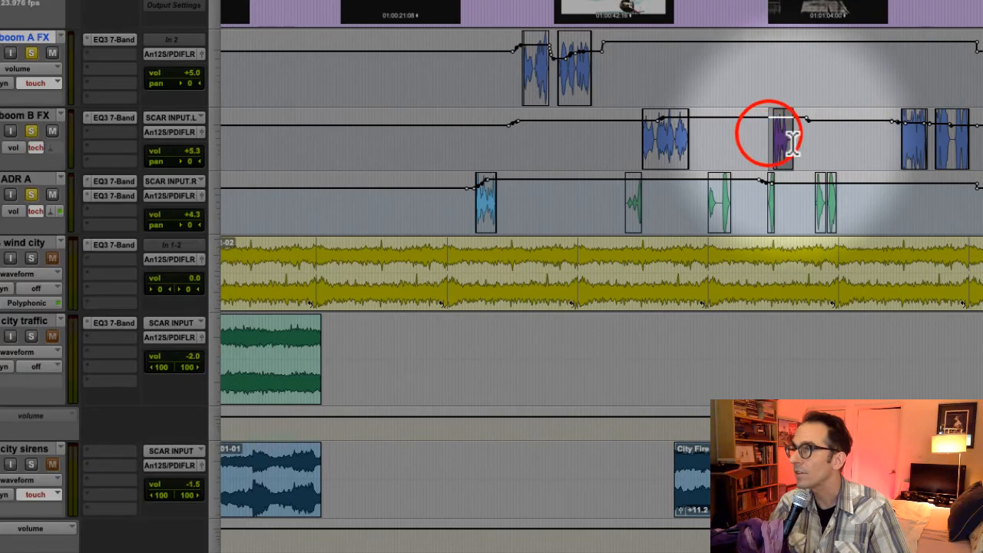
pyautogui.press('super+equal')
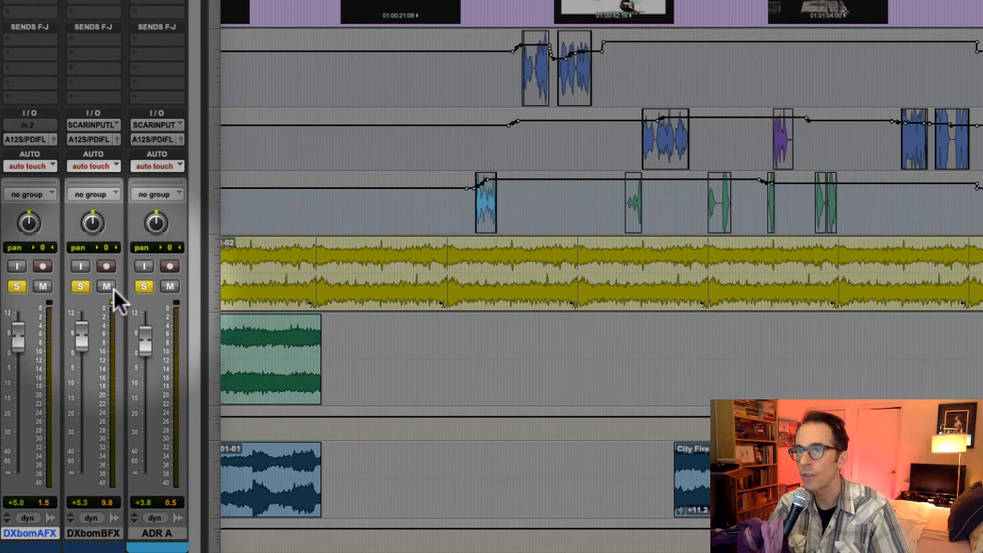
pyautogui.click(142, 286)
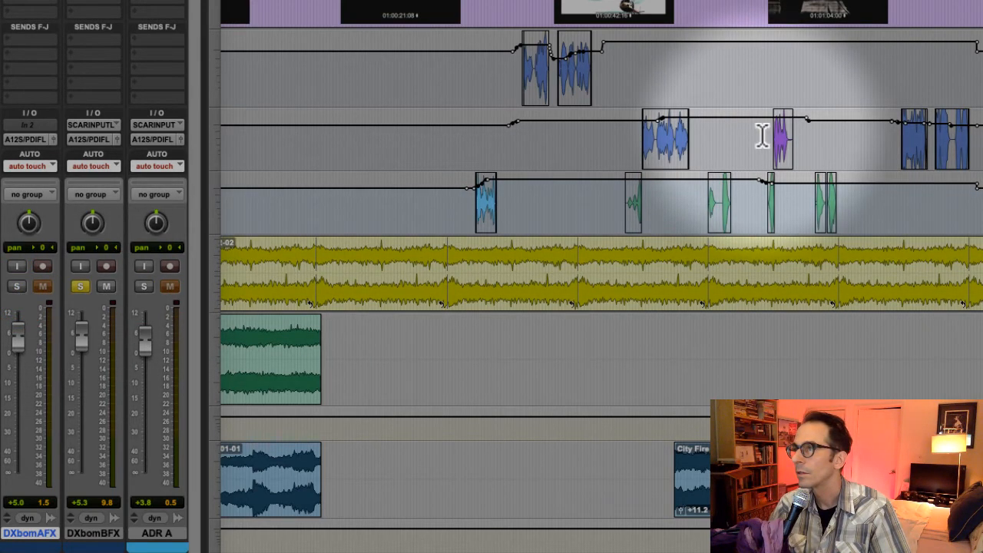
# - Select the range around the purple DX boom B FX clip and ride its fader down over the clip's end during playback
pyautogui.moveTo(762, 134); pyautogui.dragTo(801, 141)
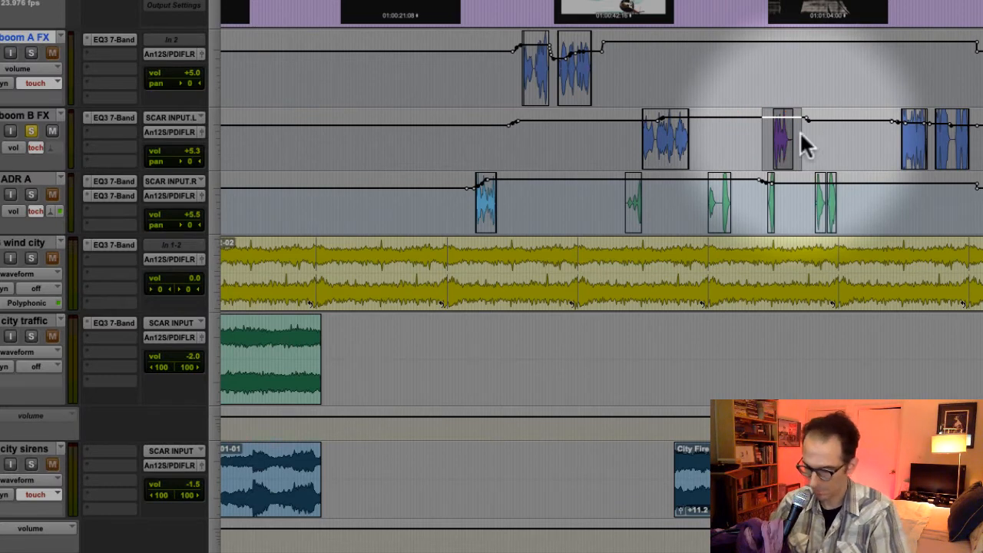
pyautogui.press('super+=')
pyautogui.press('space')
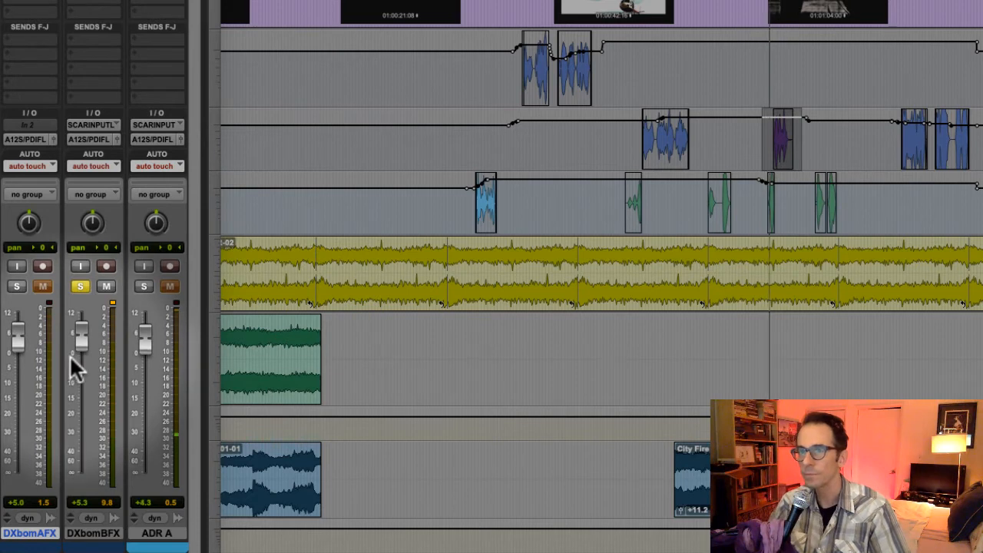
pyautogui.moveTo(75, 338); pyautogui.dragTo(79, 354)
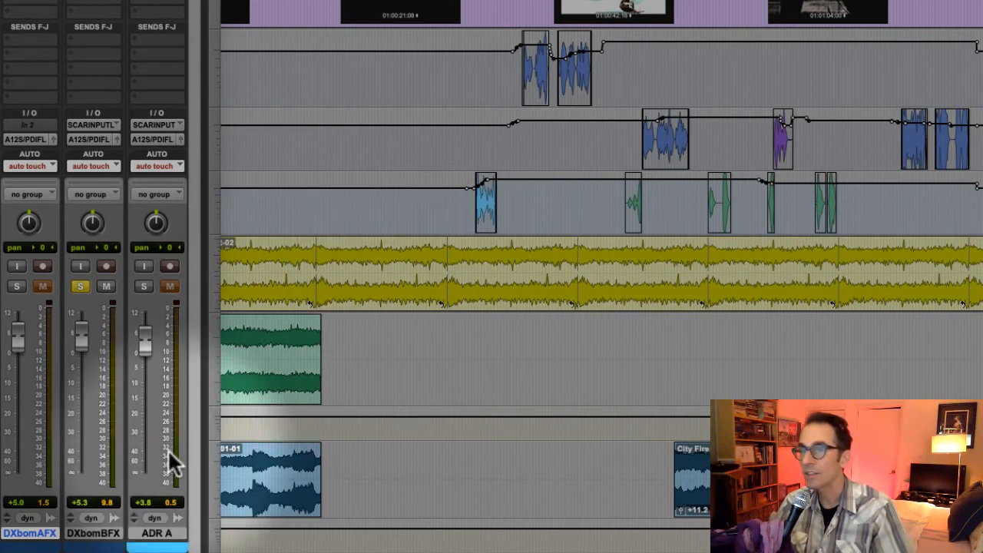
# - Switch the solo from DX boom B FX to ADR A, select the range covering its green clips, and show the Mix window
pyautogui.click(80, 286)
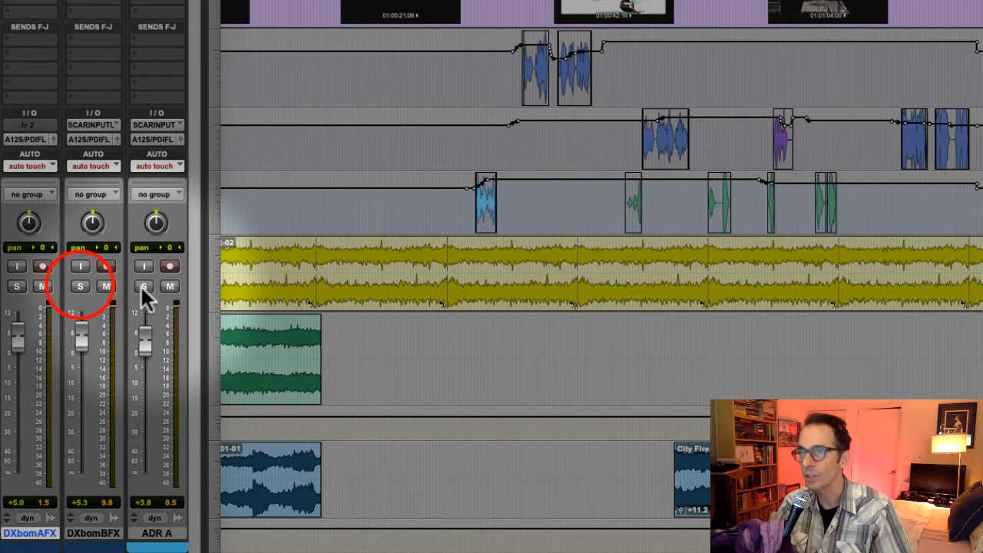
pyautogui.click(143, 286)
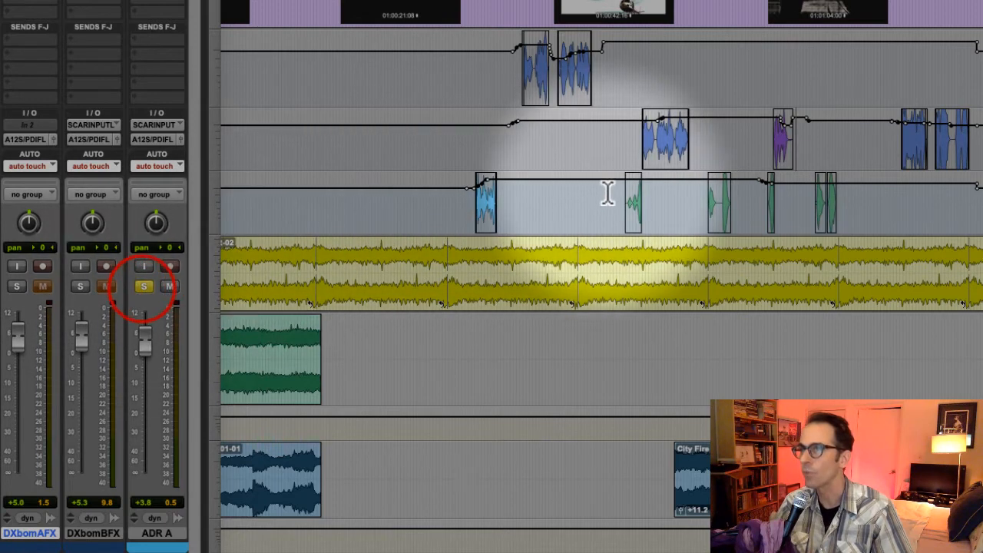
pyautogui.moveTo(613, 206); pyautogui.dragTo(854, 192)
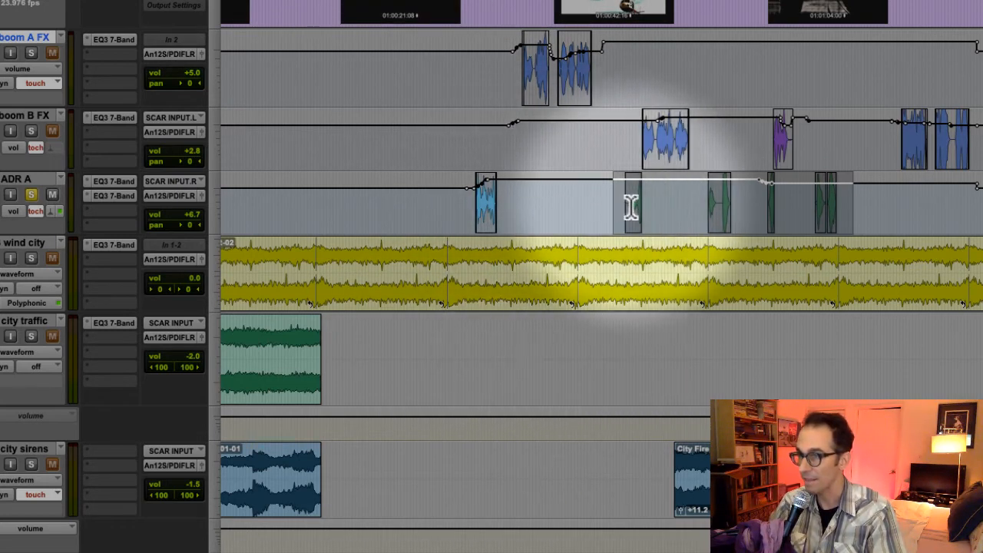
pyautogui.press('super+equal')
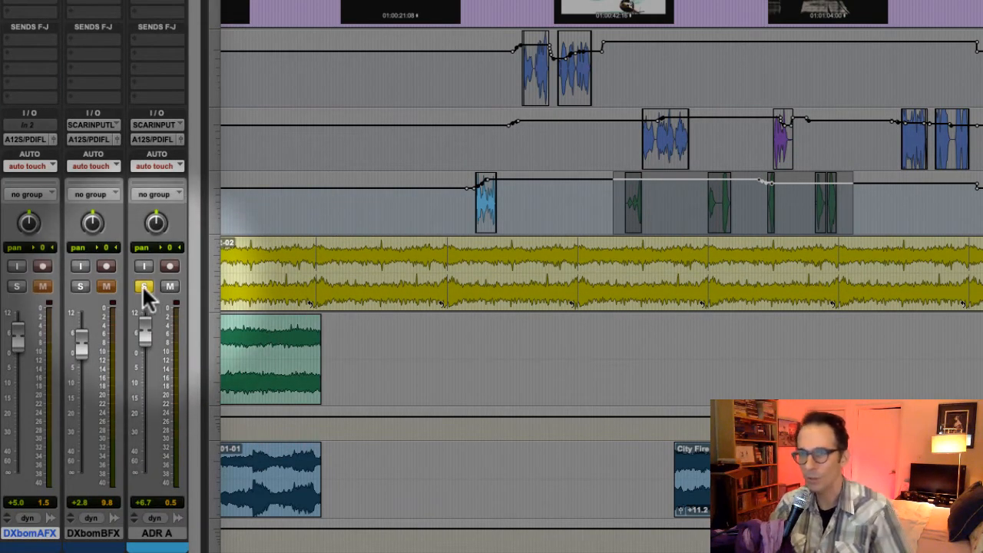
# - Keep ADR A in touch mode and ride down its green clips during looped playback, with the first at about +2.6 dB
pyautogui.click(145, 165)
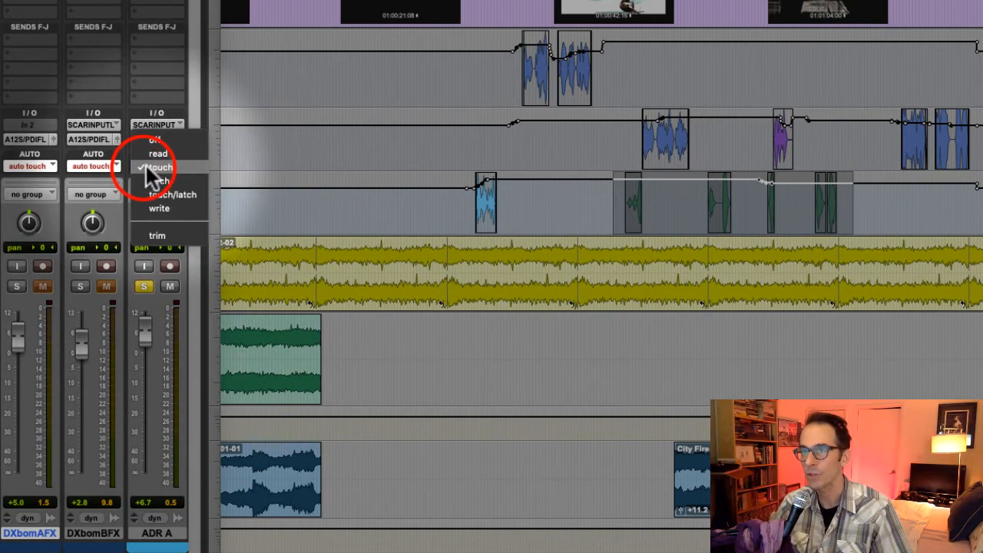
pyautogui.click(148, 163)
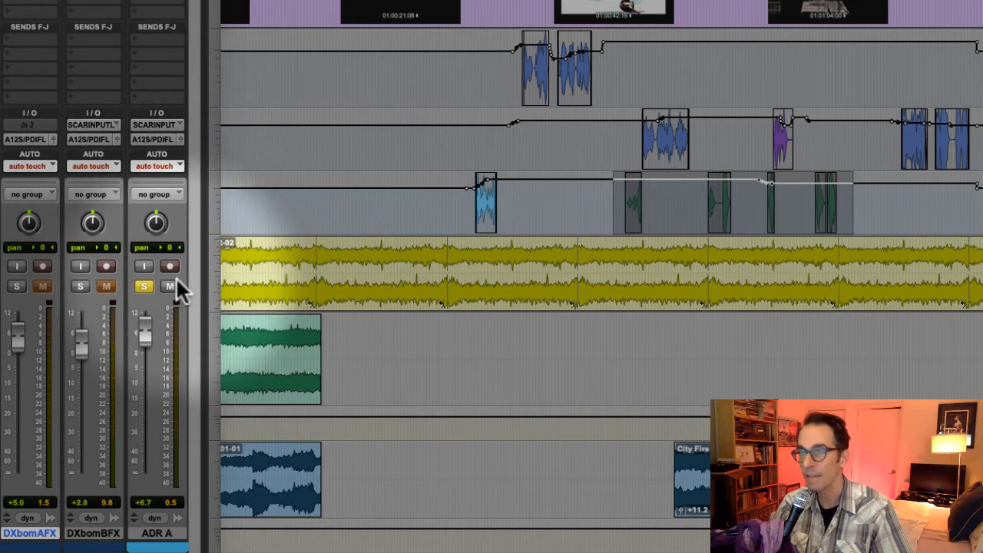
pyautogui.press('space')
pyautogui.moveTo(140, 332); pyautogui.dragTo(149, 358)
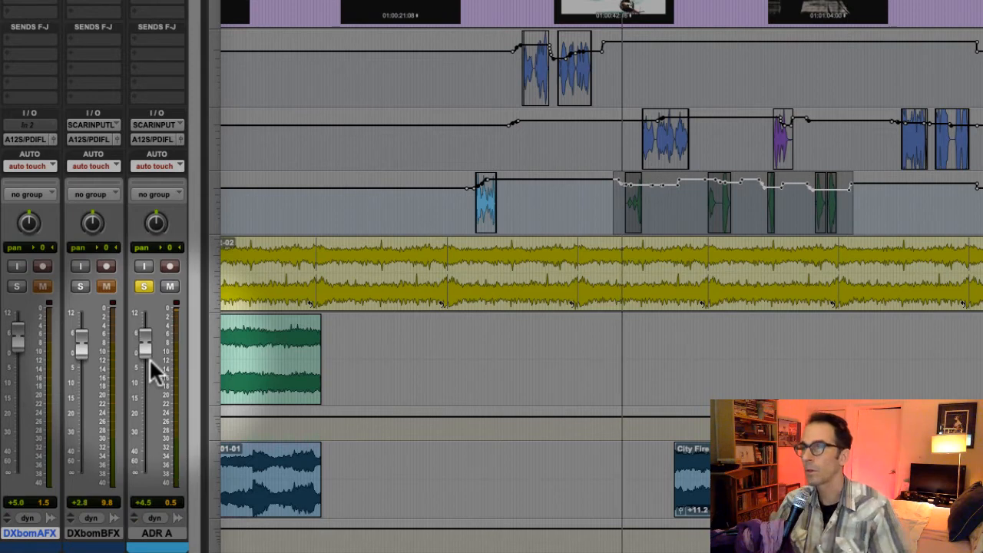
pyautogui.press('space')
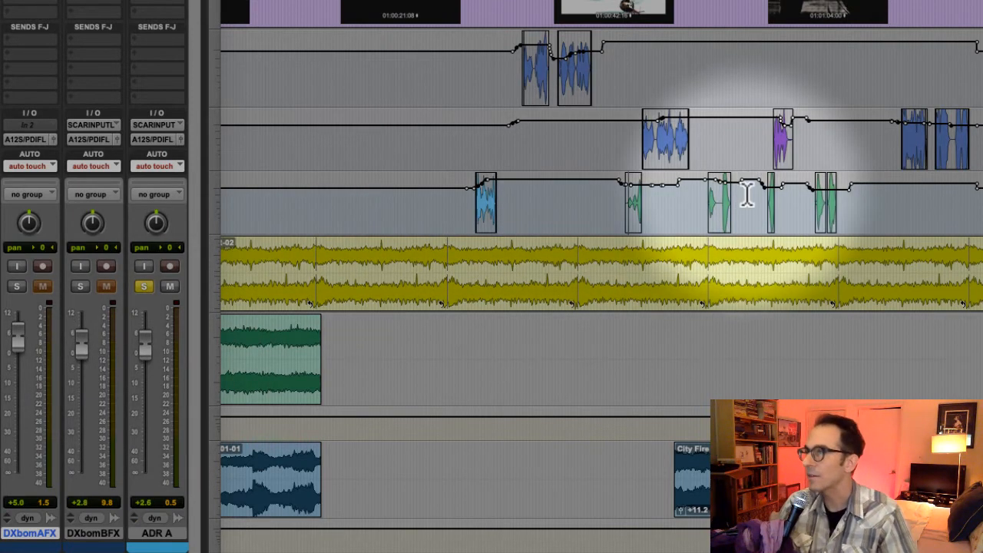
# - Select the second green ADR A clip, ride its fader down to about +0.9 dB during looped playback, and unsolo the track
pyautogui.click(707, 195)
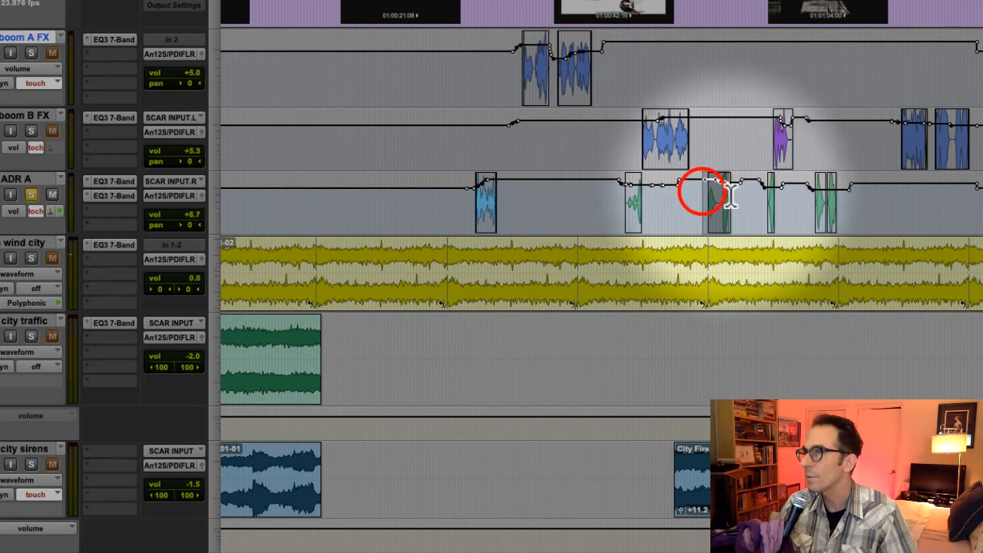
pyautogui.press('super+equal')
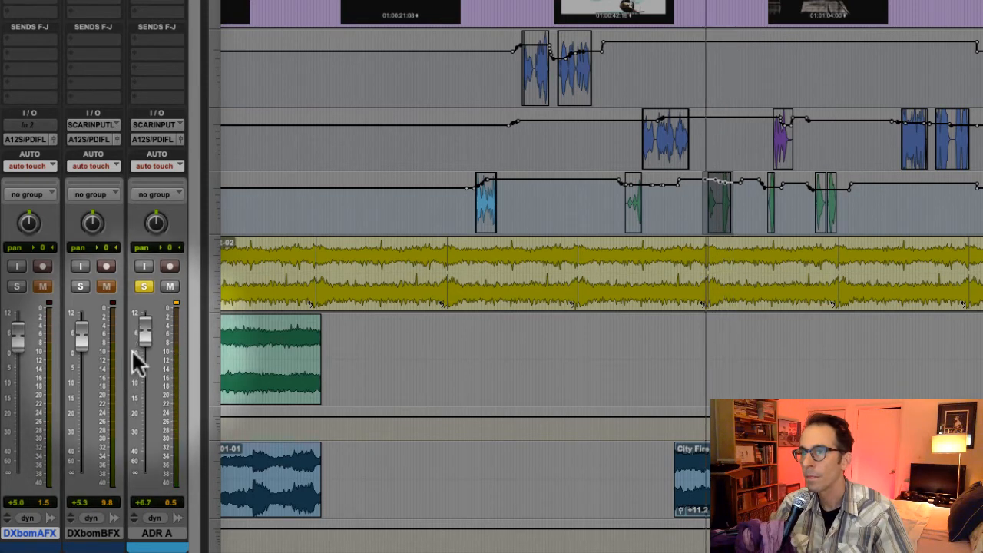
pyautogui.moveTo(142, 332); pyautogui.dragTo(148, 347)
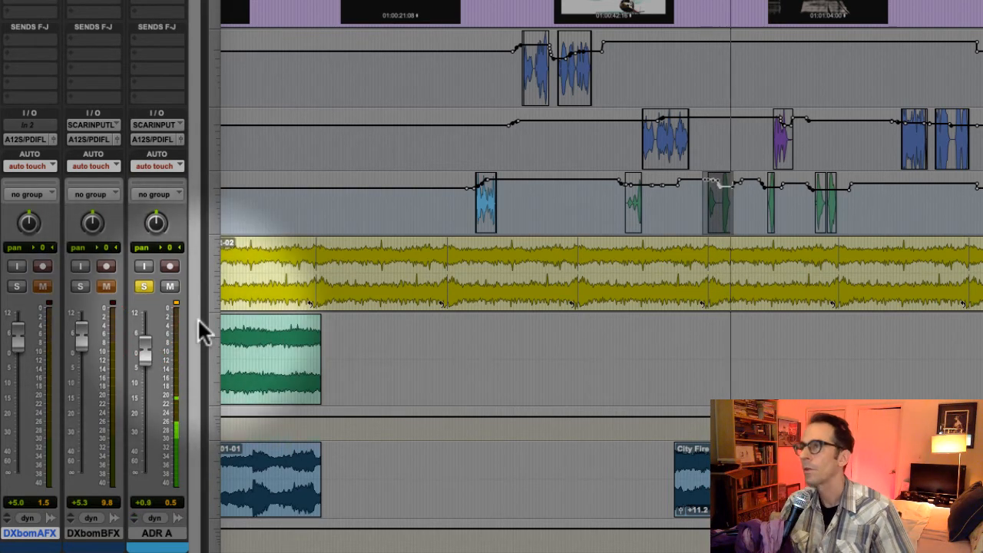
pyautogui.press('space')
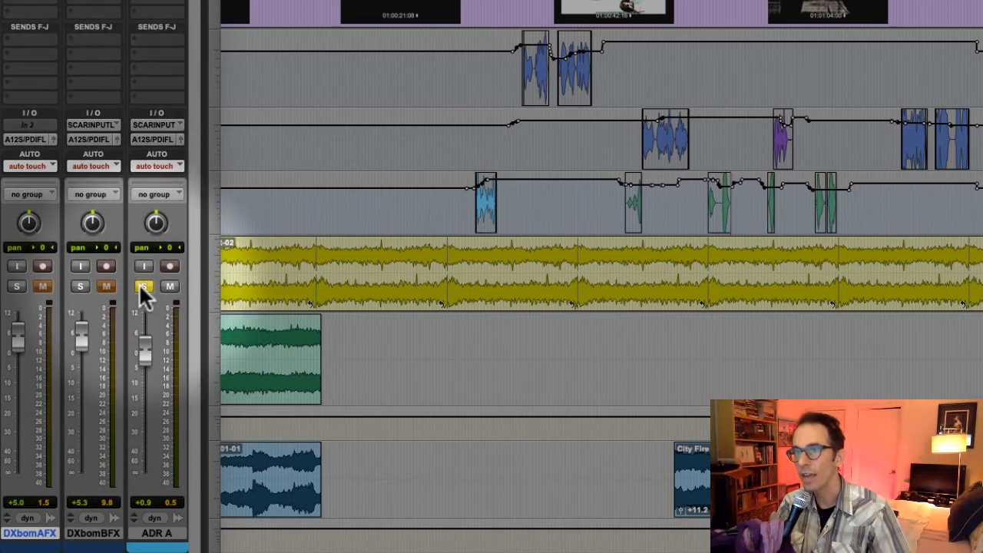
pyautogui.click(144, 285)
# - Resize and scroll the Mix window so it shows only the wind city, city traffic and city sirens channels beside the track list
pyautogui.moveTo(202, 285)
pyautogui.mouseDown()
pyautogui.moveTo(323, 276)
pyautogui.moveTo(259, 298)
pyautogui.moveTo(203, 288)
pyautogui.moveTo(314, 266)
pyautogui.moveTo(192, 267)
pyautogui.mouseUp()
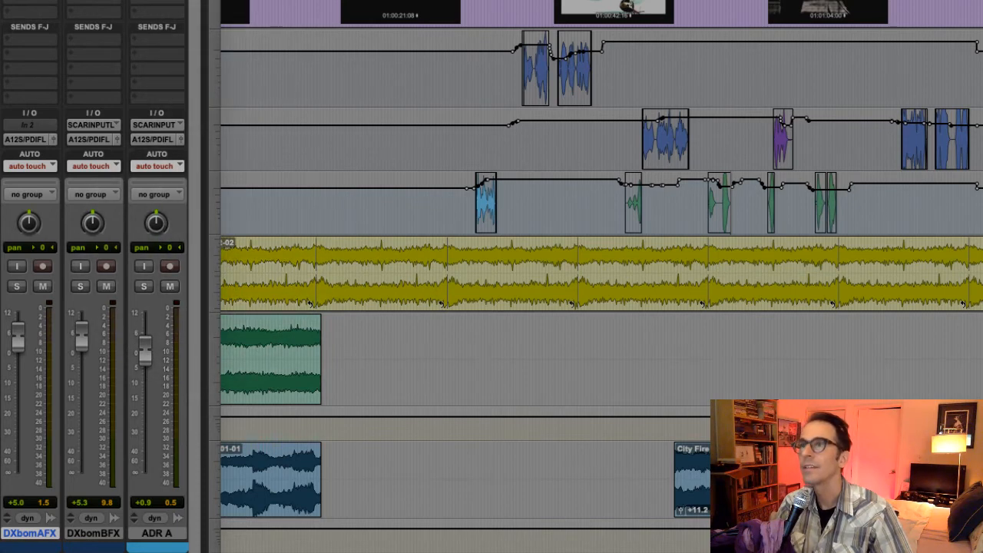
pyautogui.moveTo(281, 460); pyautogui.dragTo(491, 461)
pyautogui.click(27, 534)
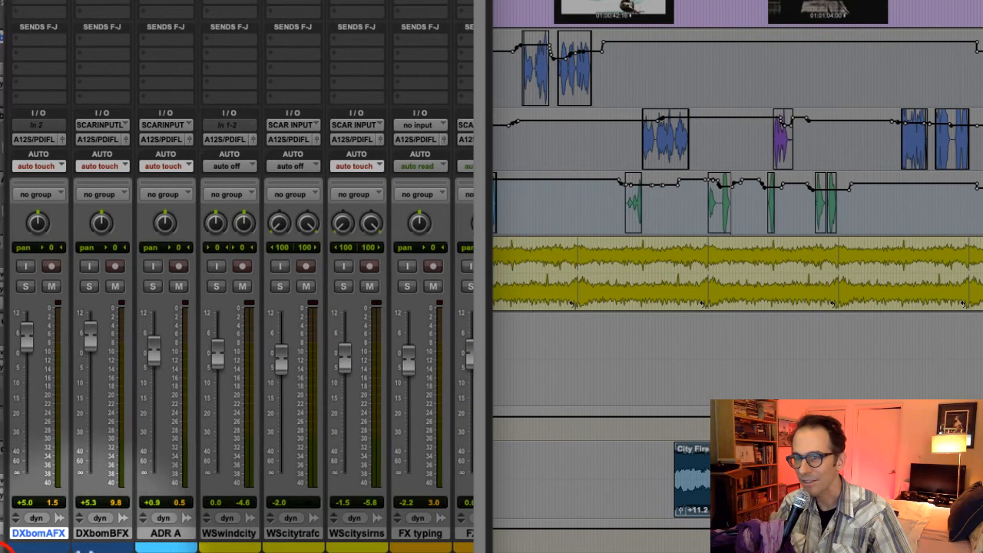
pyautogui.moveTo(1, 542); pyautogui.dragTo(129, 536)
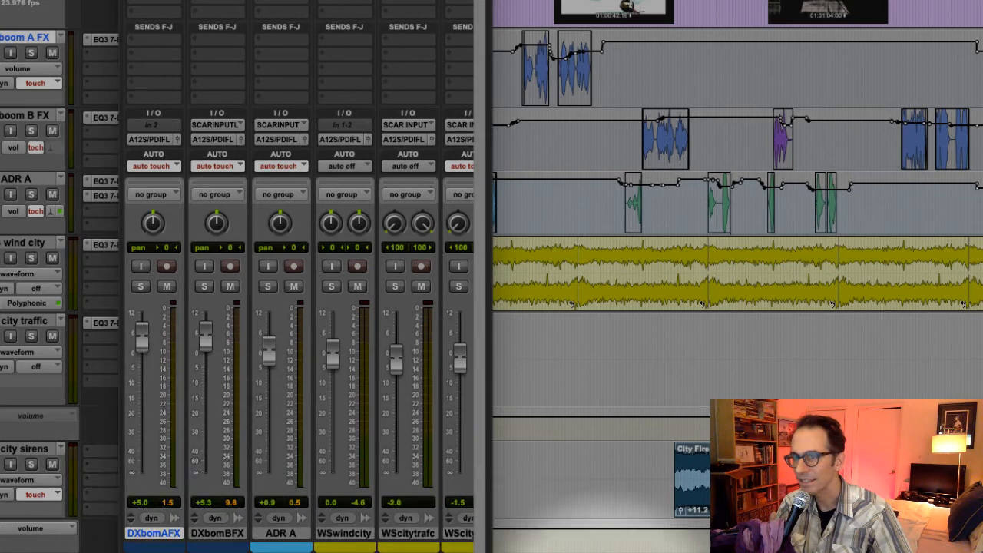
pyautogui.moveTo(192, 551)
pyautogui.mouseDown()
pyautogui.moveTo(223, 552)
pyautogui.moveTo(204, 551)
pyautogui.mouseUp()
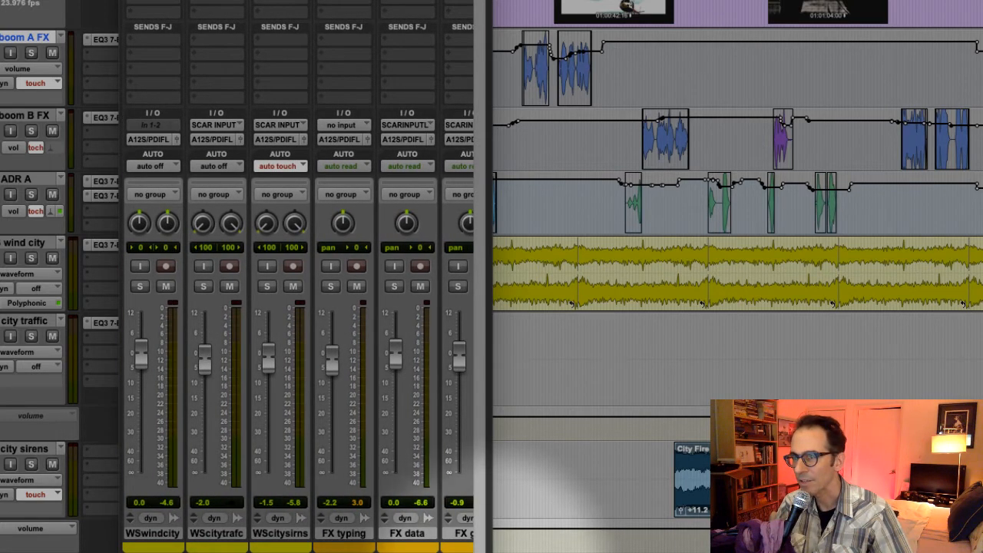
pyautogui.moveTo(492, 552); pyautogui.dragTo(333, 551)
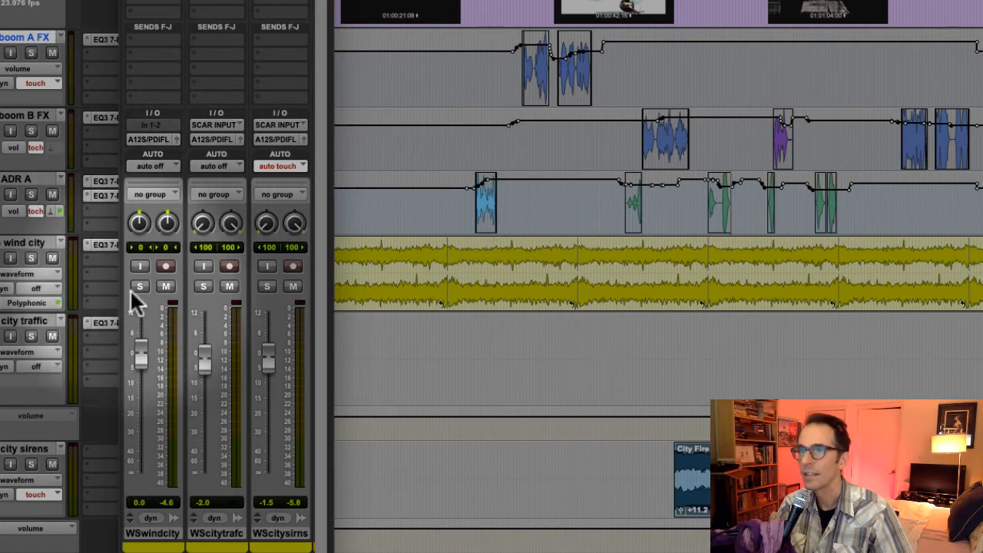
# - Solo the wind city, city traffic and city sirens tracks together with DX boom A FX, DX boom B FX and ADR A
pyautogui.click(139, 286)
pyautogui.click(201, 285)
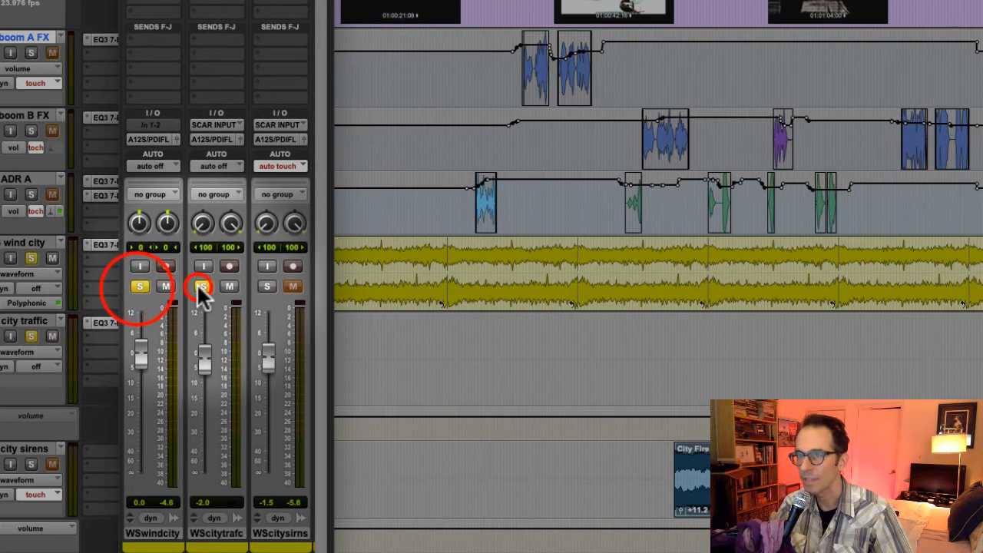
pyautogui.click(267, 286)
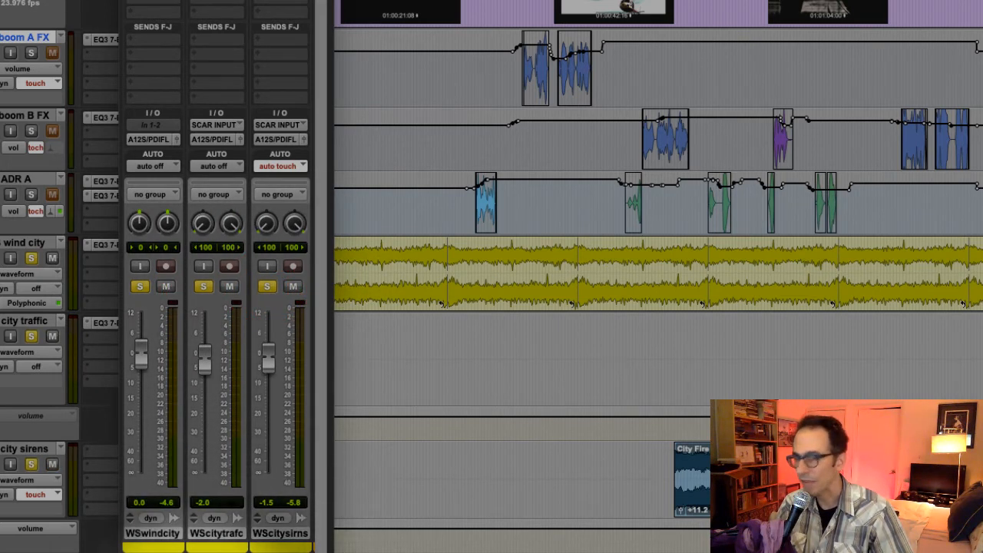
pyautogui.hscroll(-6, 157, 422)
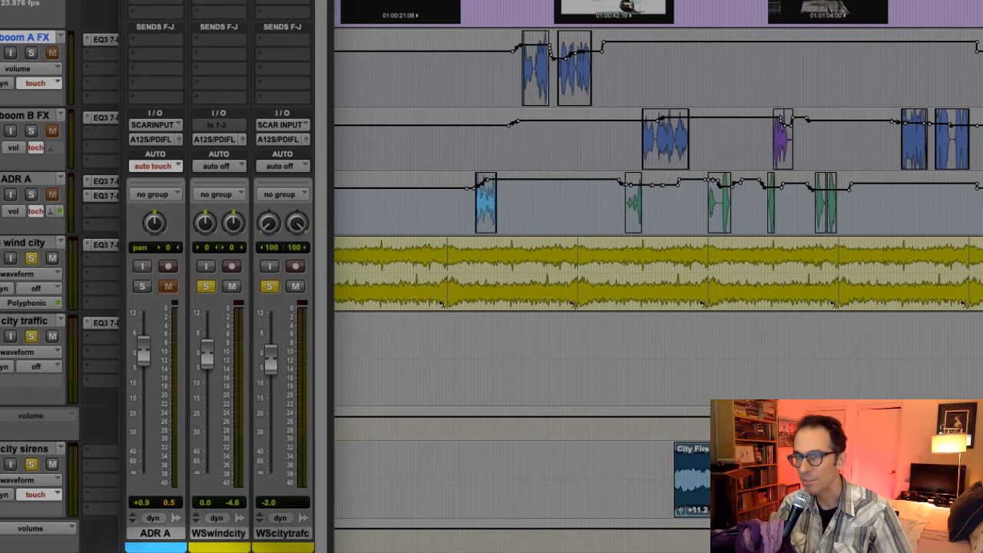
pyautogui.click(140, 285)
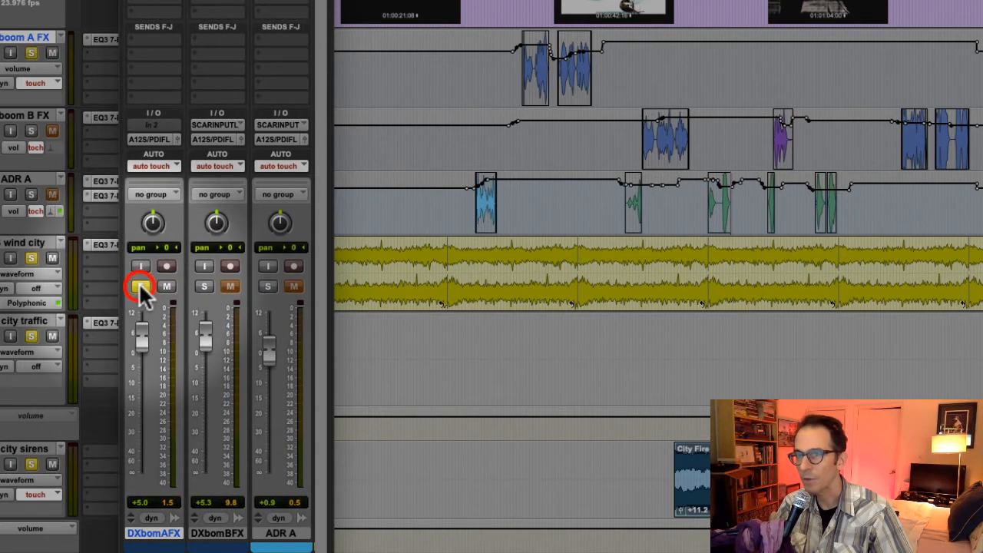
pyautogui.click(203, 286)
pyautogui.click(267, 286)
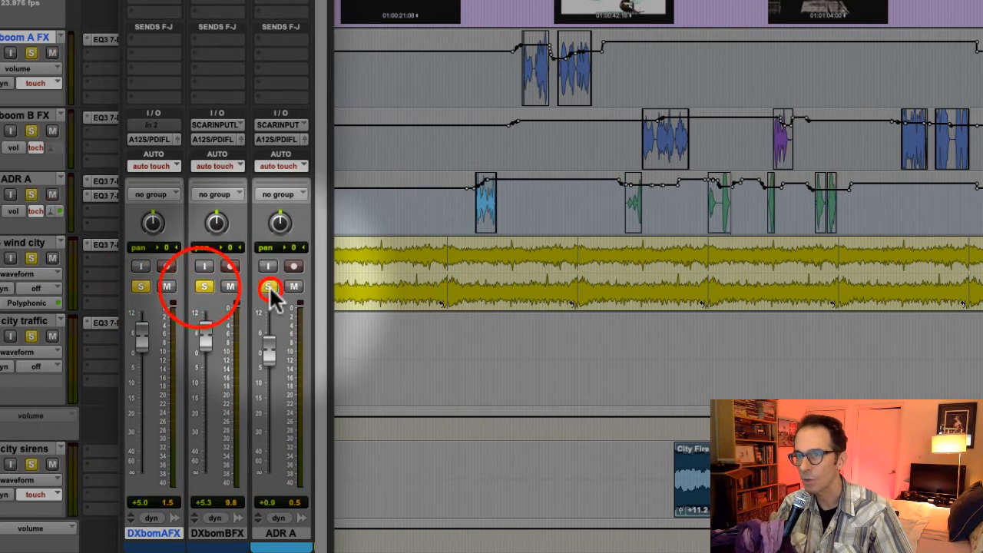
# - Set the automation mode of DX boom A FX, DX boom B FX and ADR A to read
pyautogui.hscroll(6, 219, 353)
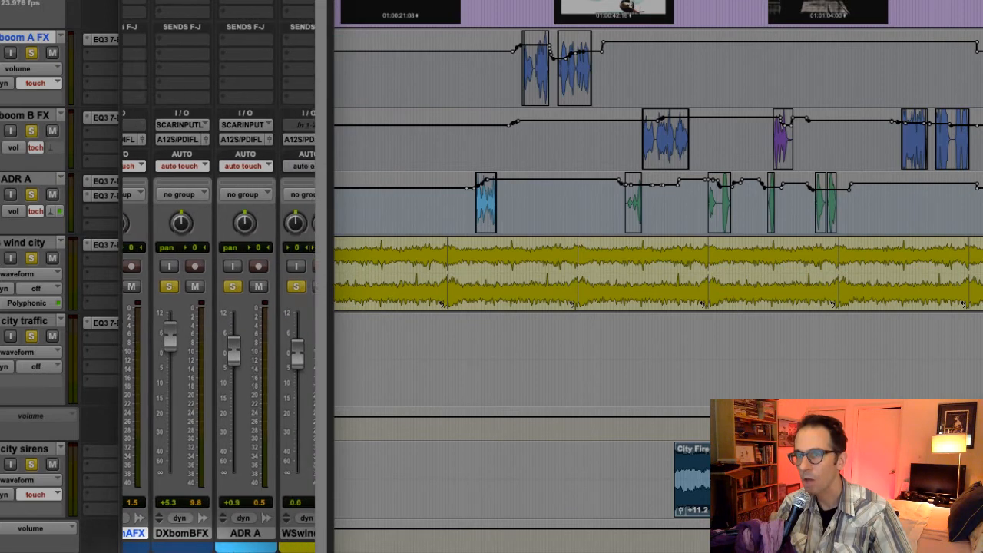
pyautogui.hscroll(-3, 219, 353)
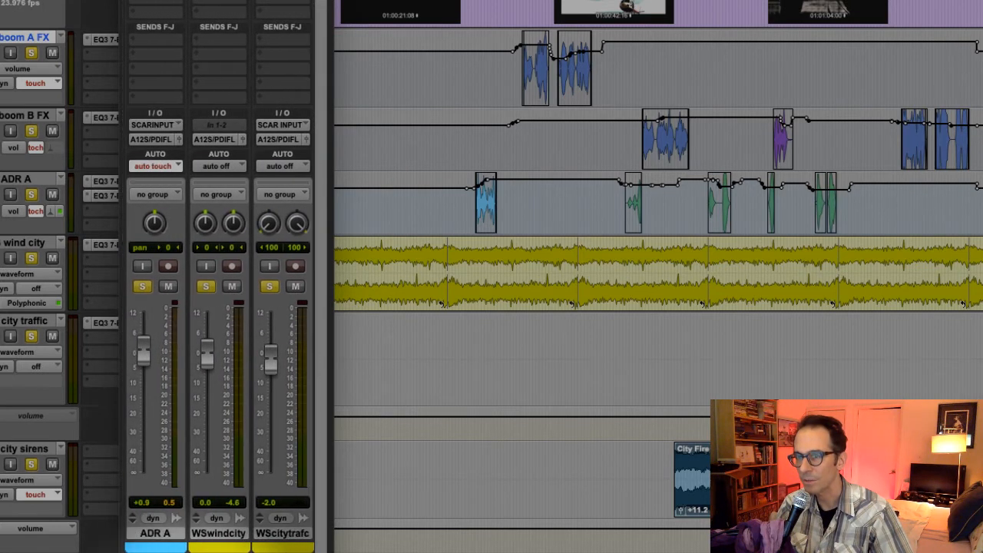
pyautogui.hscroll(2, 219, 353)
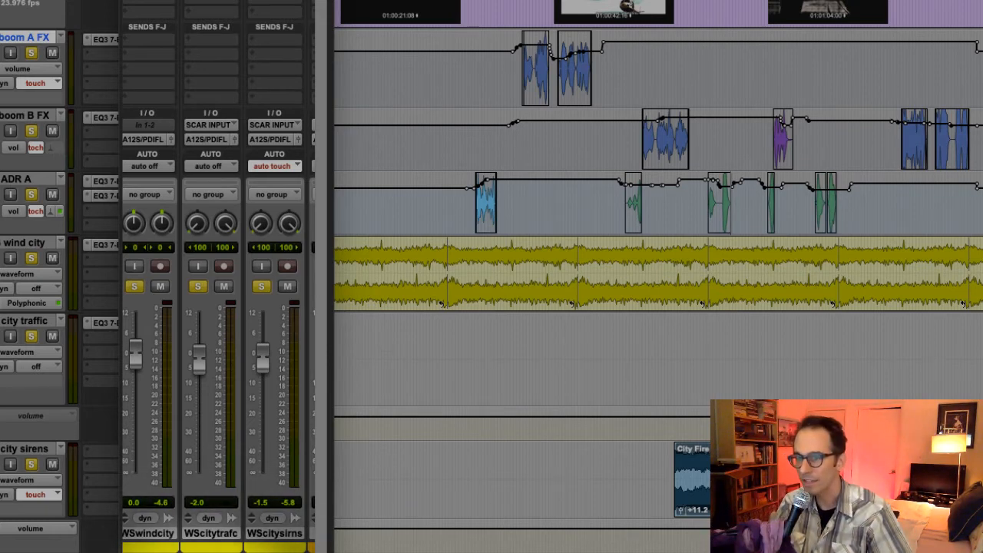
pyautogui.hscroll(-5, 218, 337)
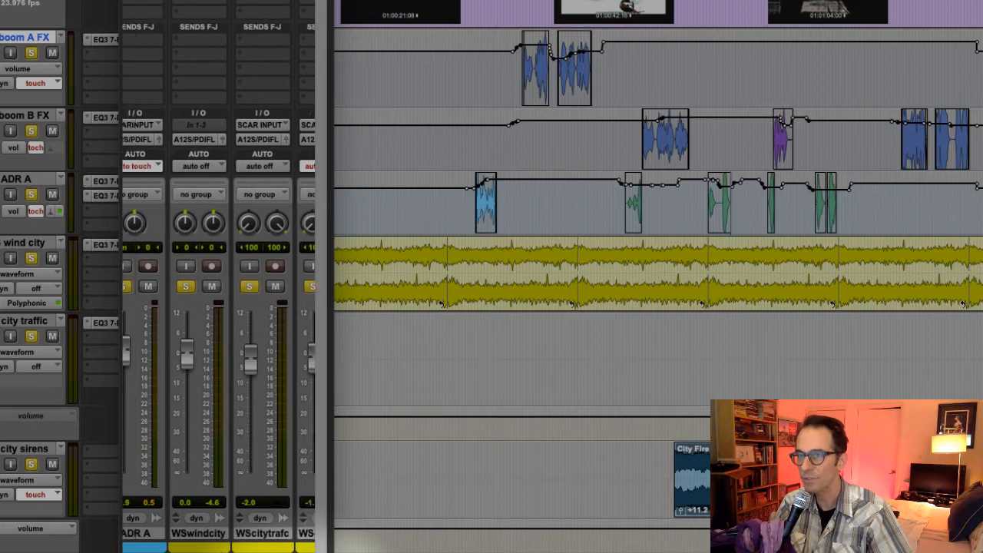
pyautogui.hscroll(-2, 263, 461)
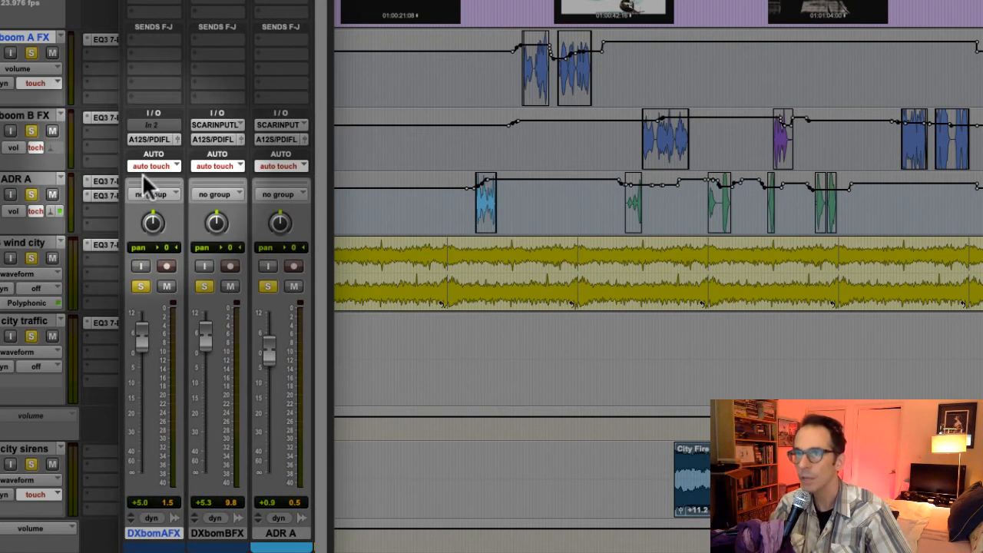
pyautogui.click(156, 167)
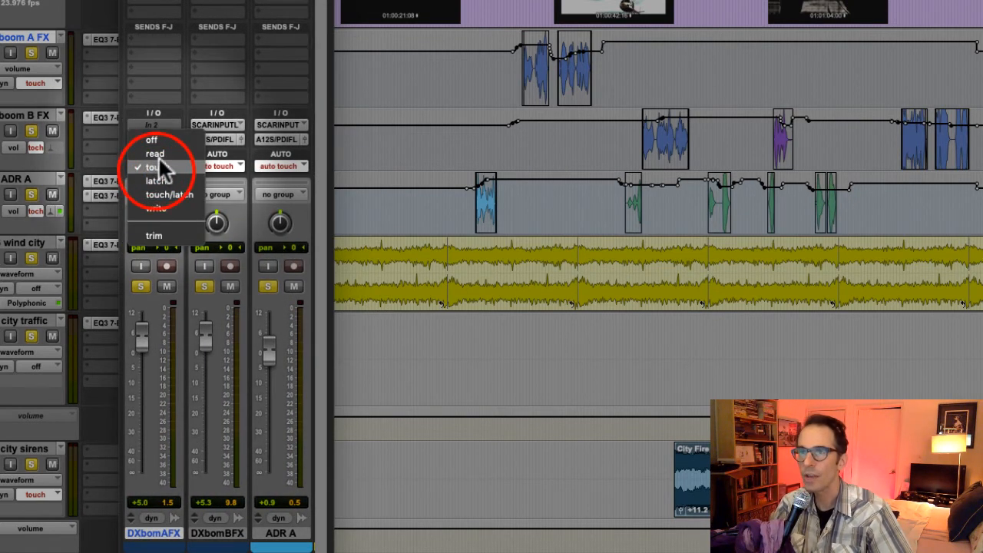
pyautogui.click(158, 154)
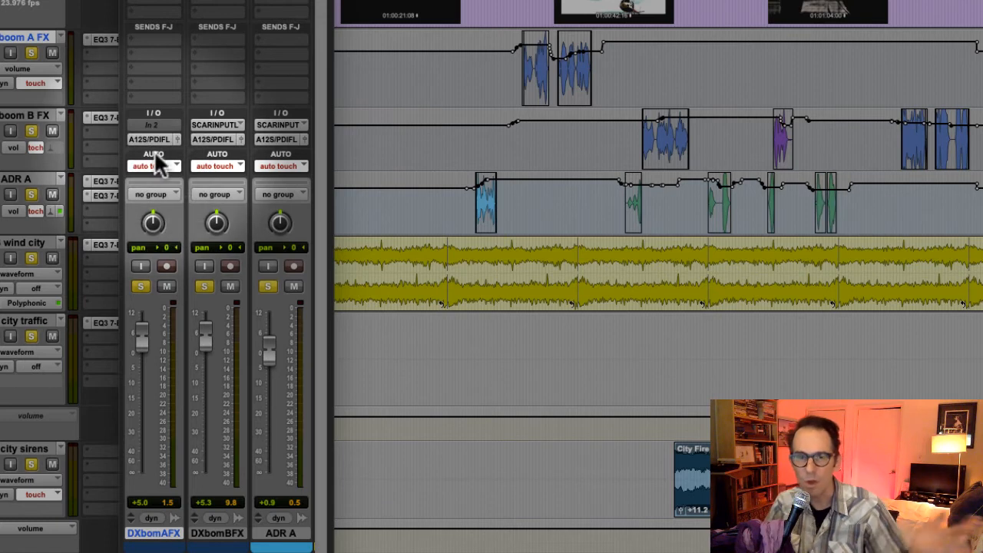
pyautogui.click(213, 164)
pyautogui.click(213, 153)
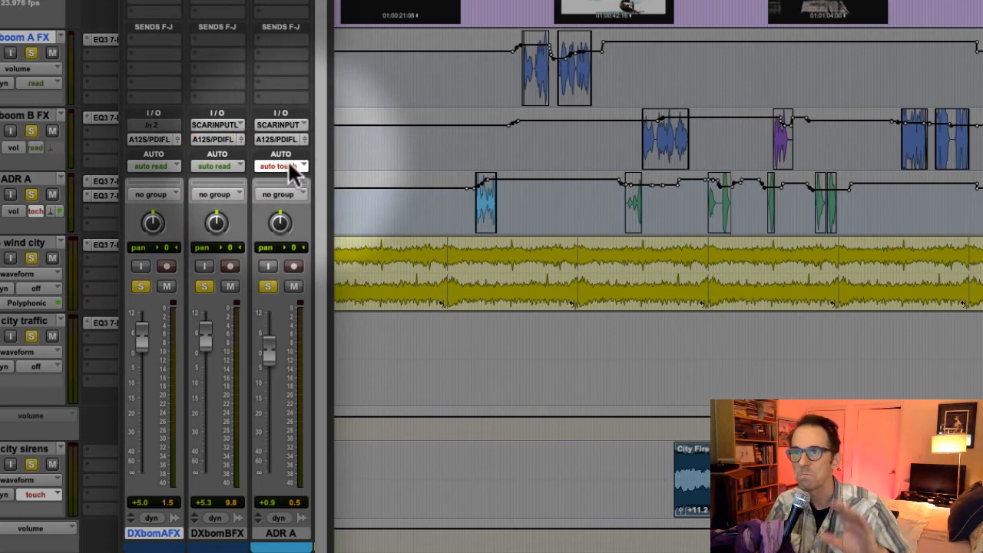
pyautogui.click(290, 165)
pyautogui.click(288, 154)
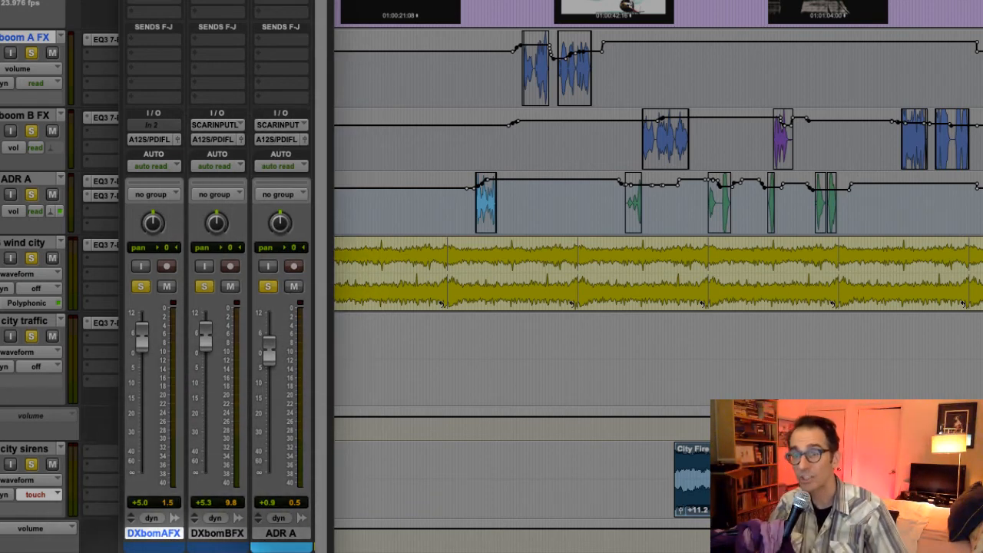
# - Switch the automation of DX boom A FX off and restore its read mode
pyautogui.hscroll(2, 218, 353)
pyautogui.hscroll(-2, 218, 353)
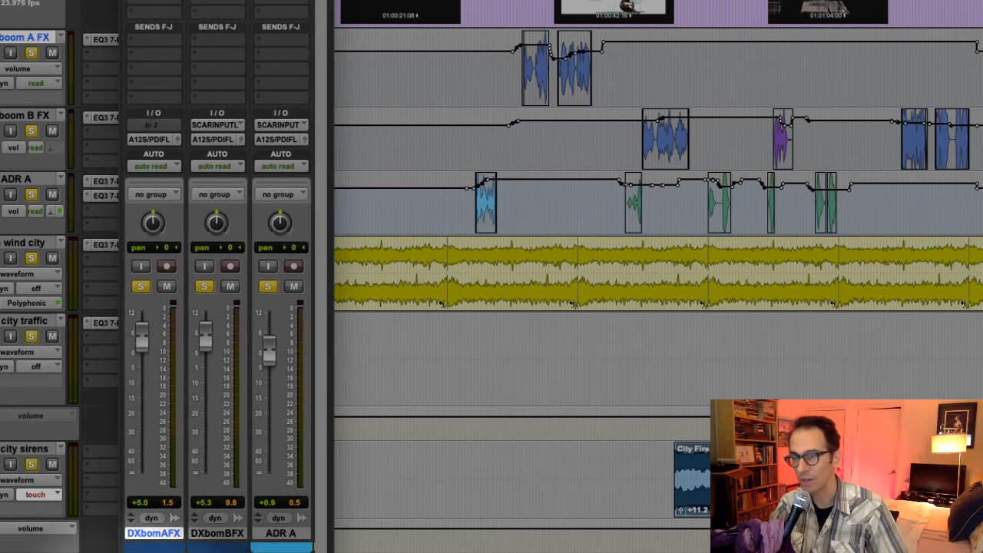
pyautogui.moveTo(154, 165); pyautogui.dragTo(154, 153)
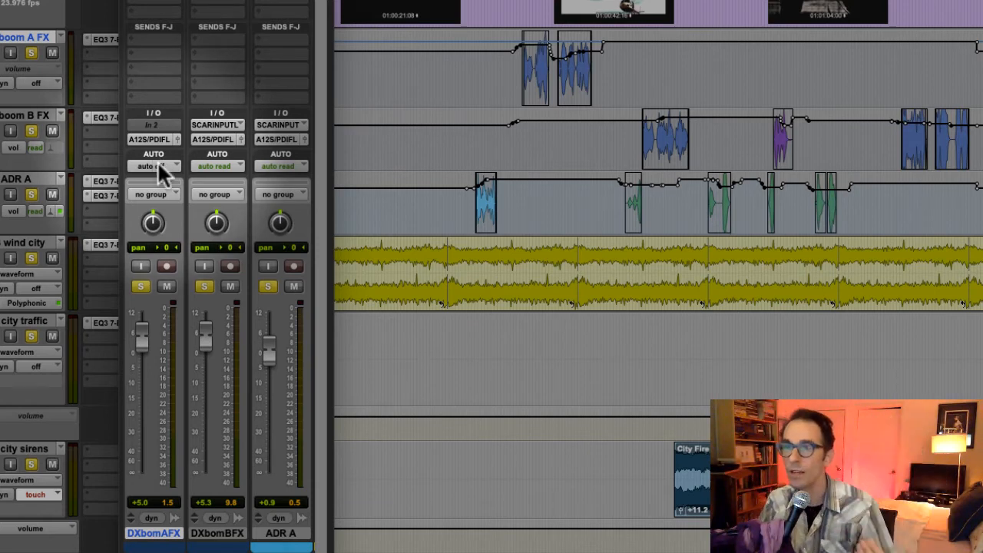
pyautogui.moveTo(154, 162); pyautogui.dragTo(173, 198)
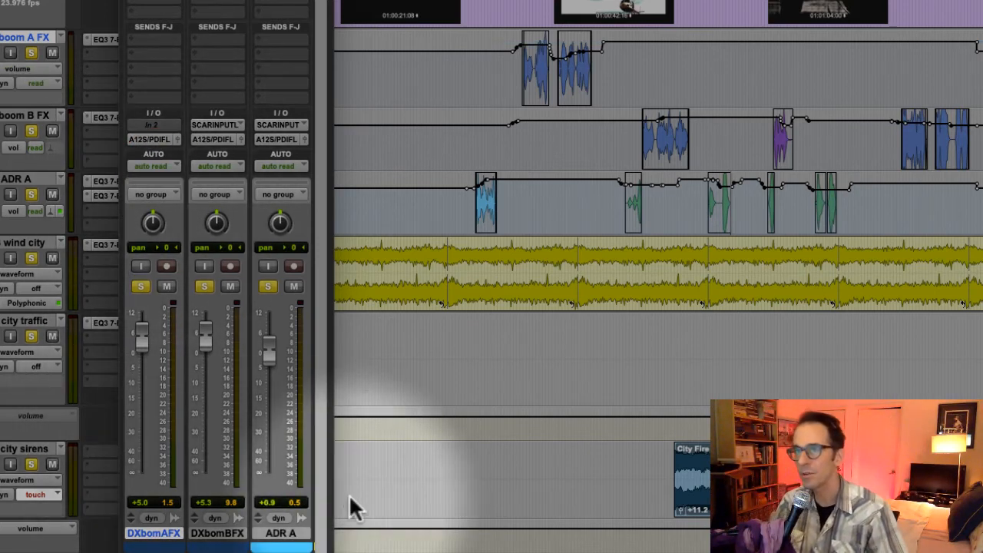
# - Set the automation mode of the wind city, city traffic and city sirens tracks to write
pyautogui.hscroll(5, 218, 345)
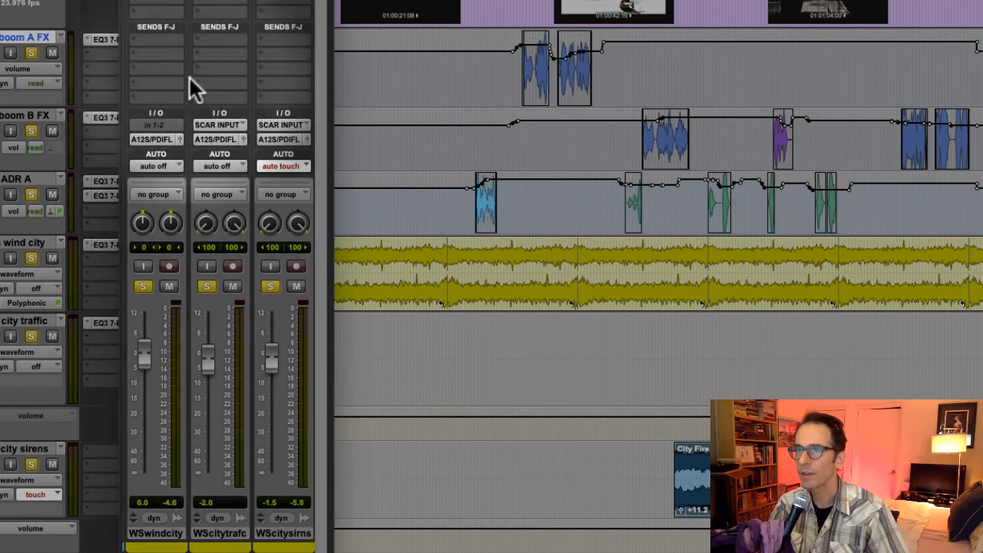
pyautogui.click(146, 166)
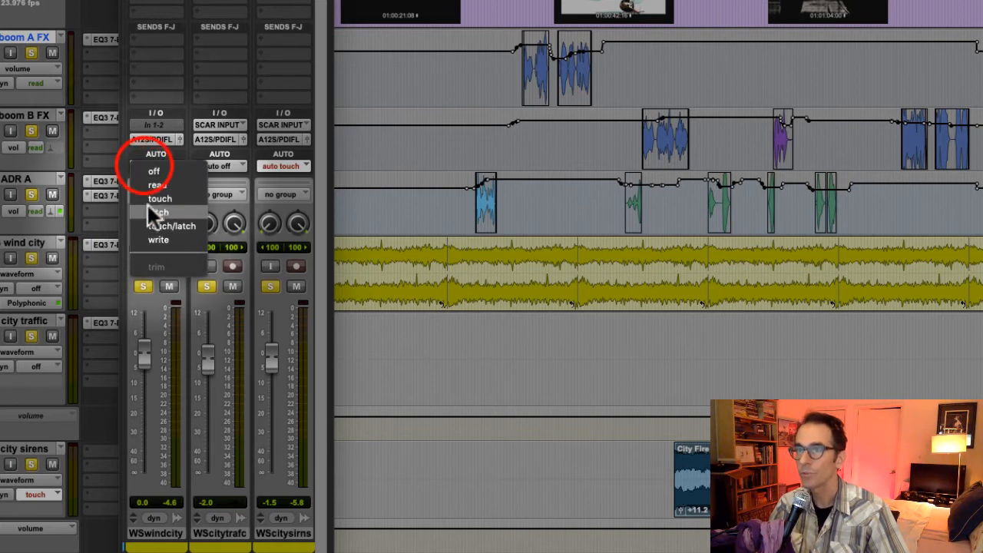
pyautogui.click(155, 240)
pyautogui.click(234, 166)
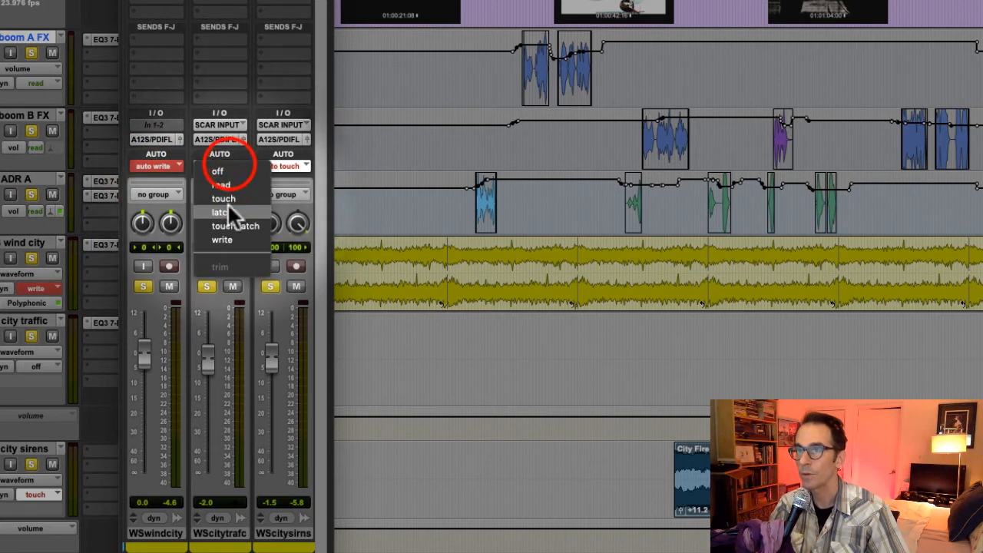
pyautogui.click(221, 240)
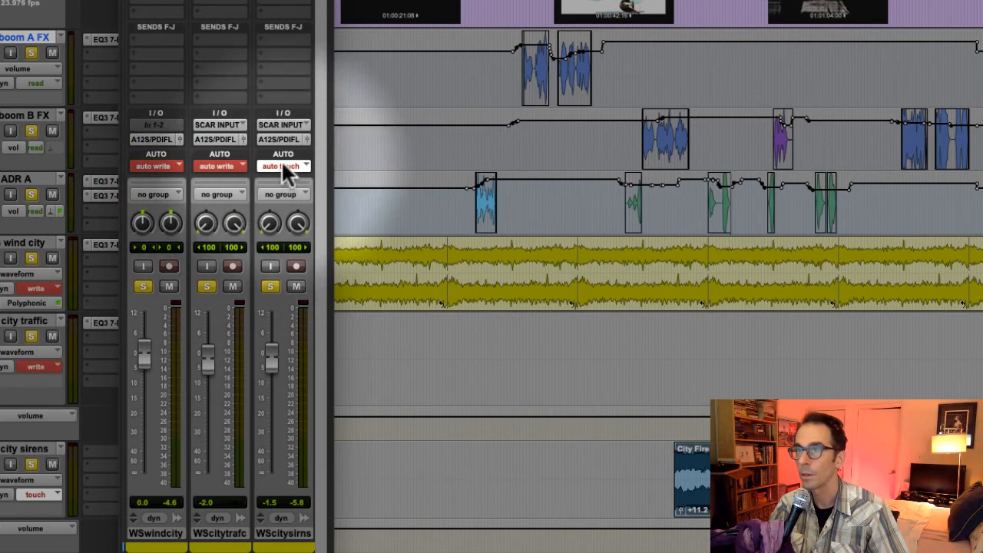
pyautogui.click(281, 166)
pyautogui.click(287, 219)
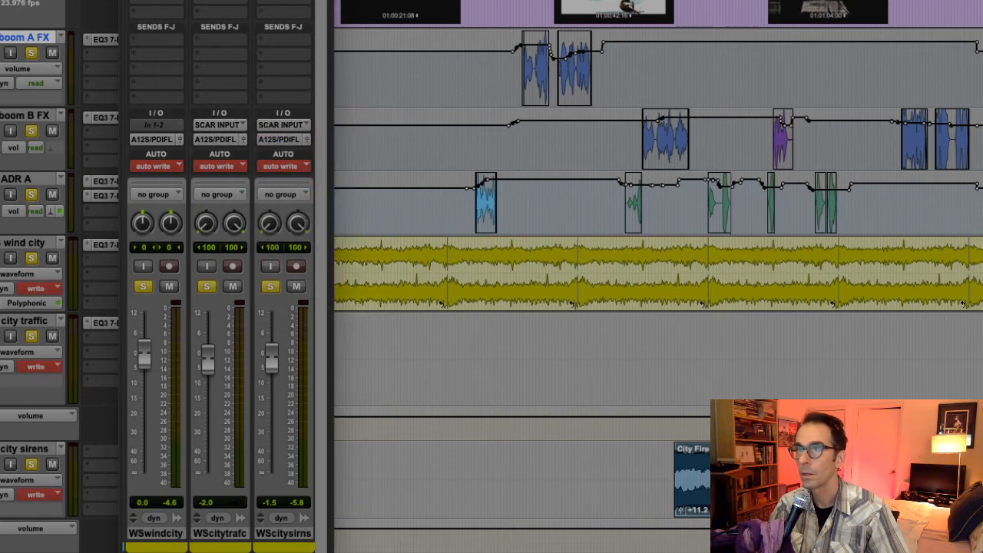
# - Uncover the track list and switch the wind city, city traffic and city sirens tracks from waveform to volume view
pyautogui.moveTo(222, 1); pyautogui.dragTo(806, 1)
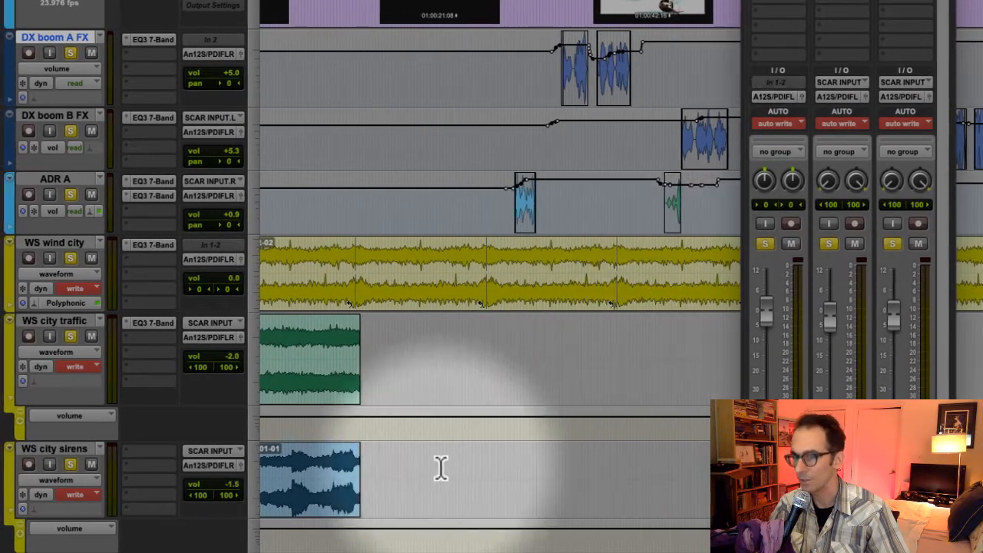
pyautogui.click(6, 303)
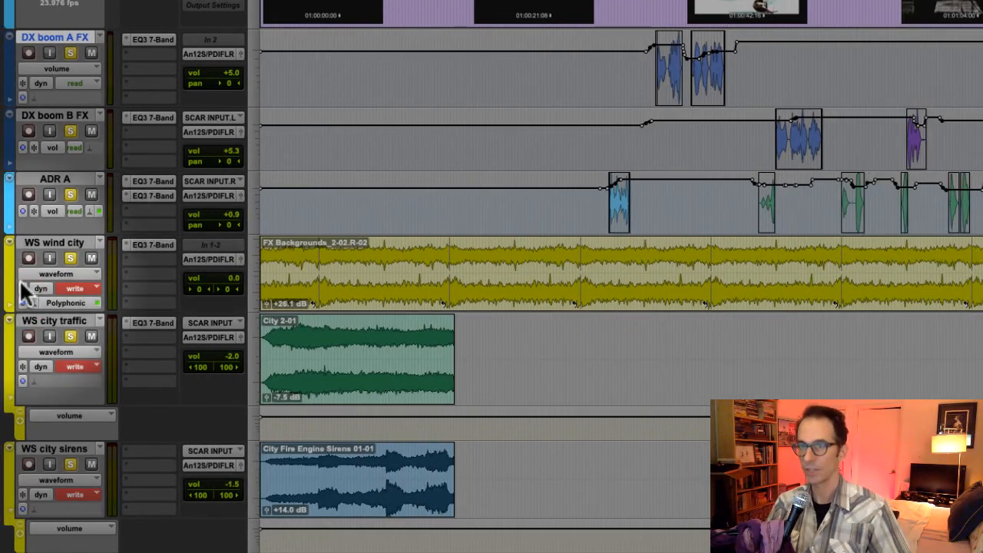
pyautogui.click(44, 277)
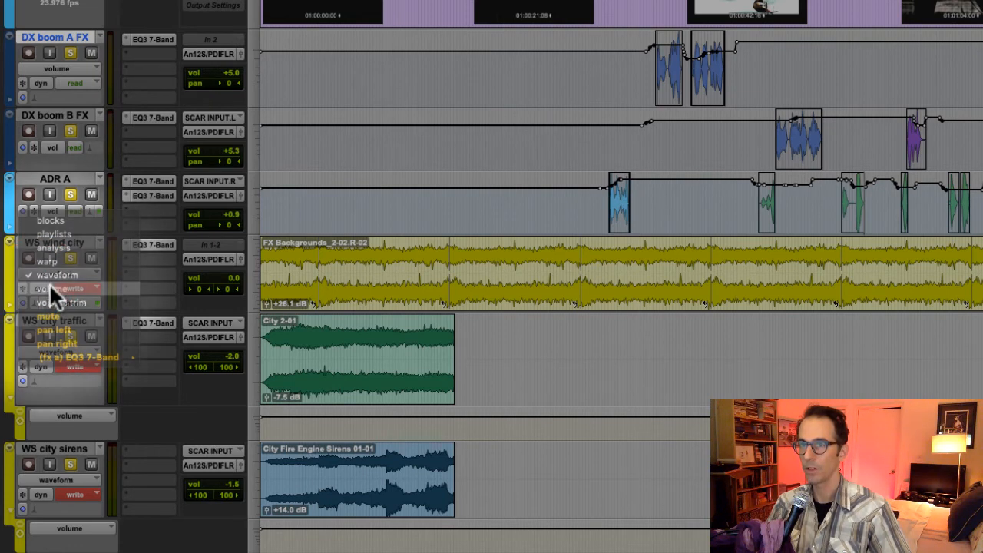
pyautogui.click(51, 288)
pyautogui.click(66, 351)
pyautogui.click(69, 366)
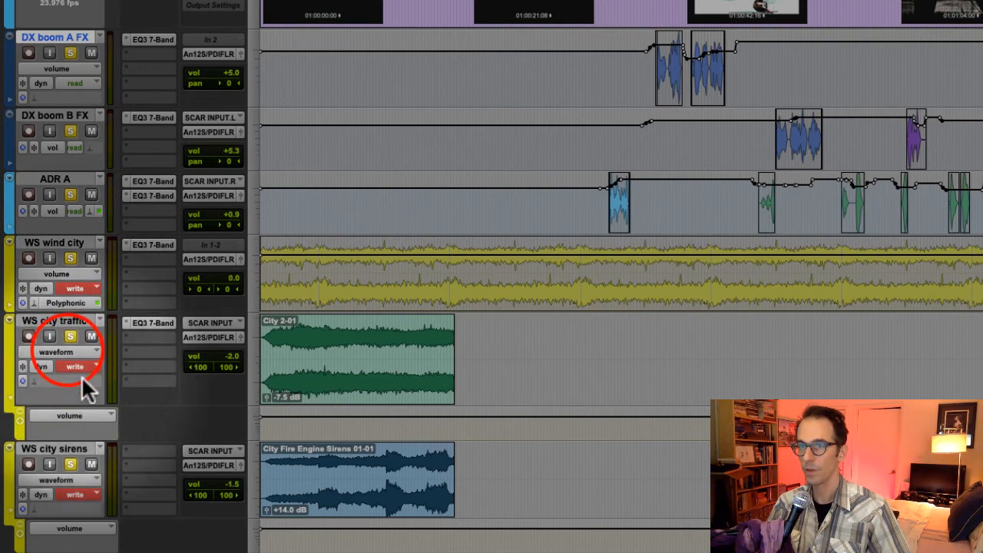
pyautogui.click(56, 482)
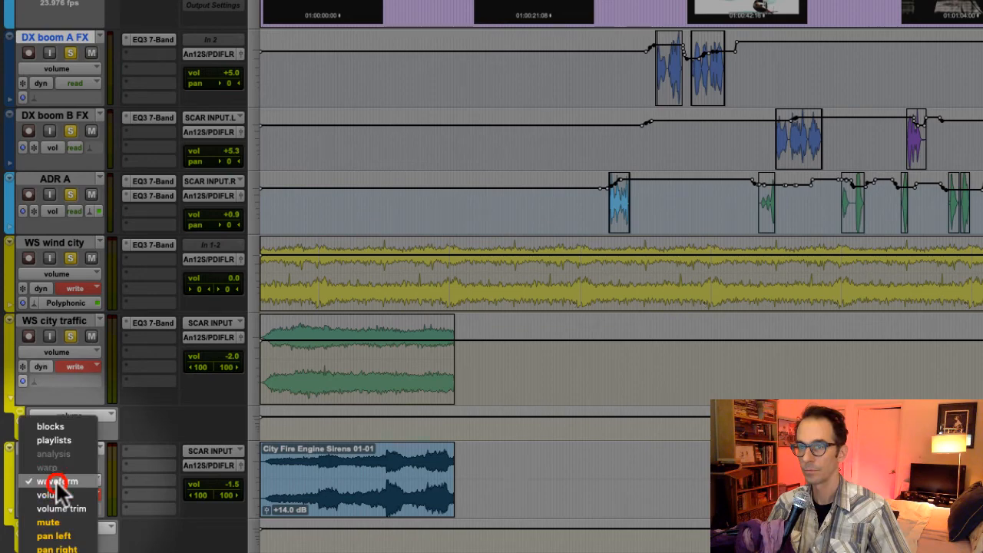
pyautogui.click(58, 490)
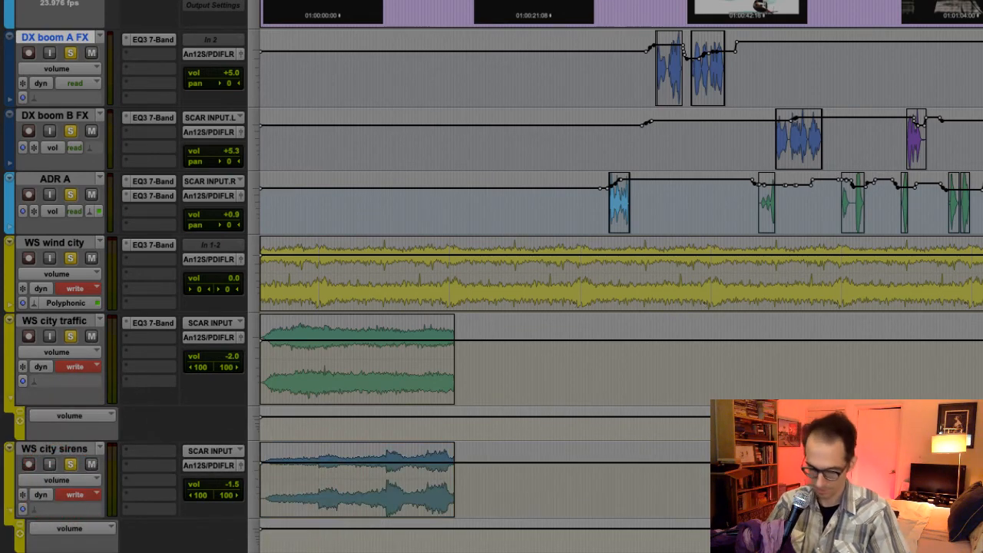
# - Show the Mix window over the track list and pull the wind city, city traffic and city sirens faders fully down
pyautogui.press('super+=')
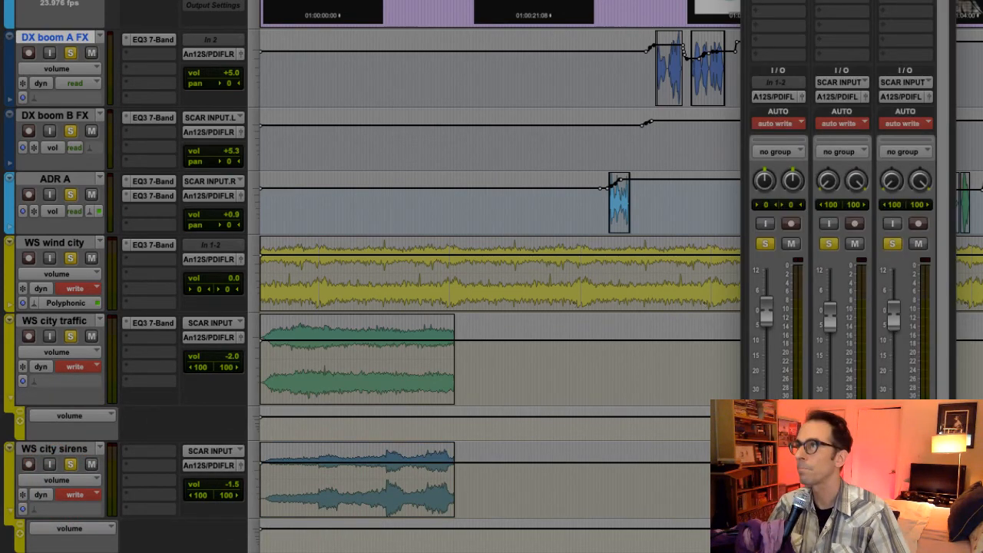
pyautogui.moveTo(845, 1); pyautogui.dragTo(129, 1)
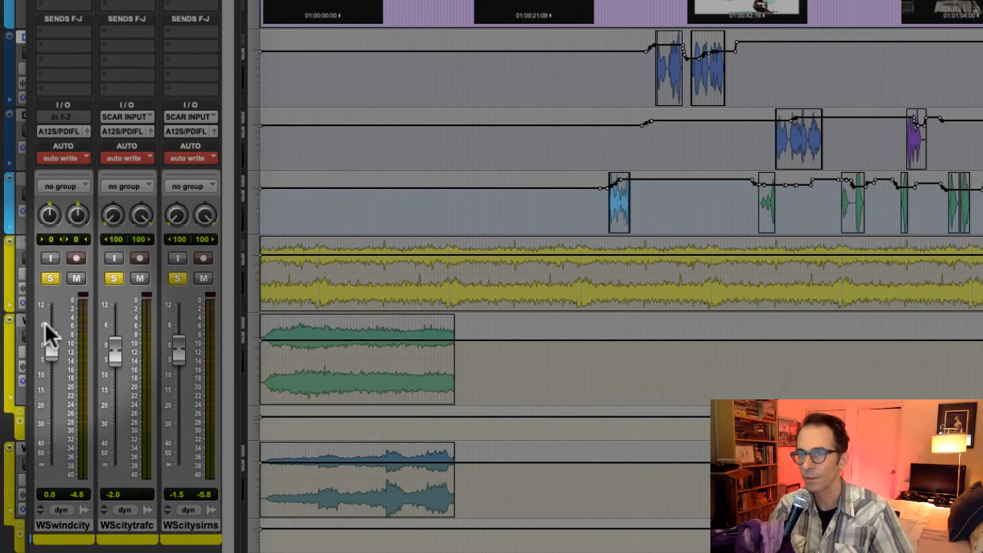
pyautogui.moveTo(49, 338); pyautogui.dragTo(46, 465)
pyautogui.moveTo(116, 353); pyautogui.dragTo(140, 432)
pyautogui.moveTo(182, 351); pyautogui.dragTo(178, 461)
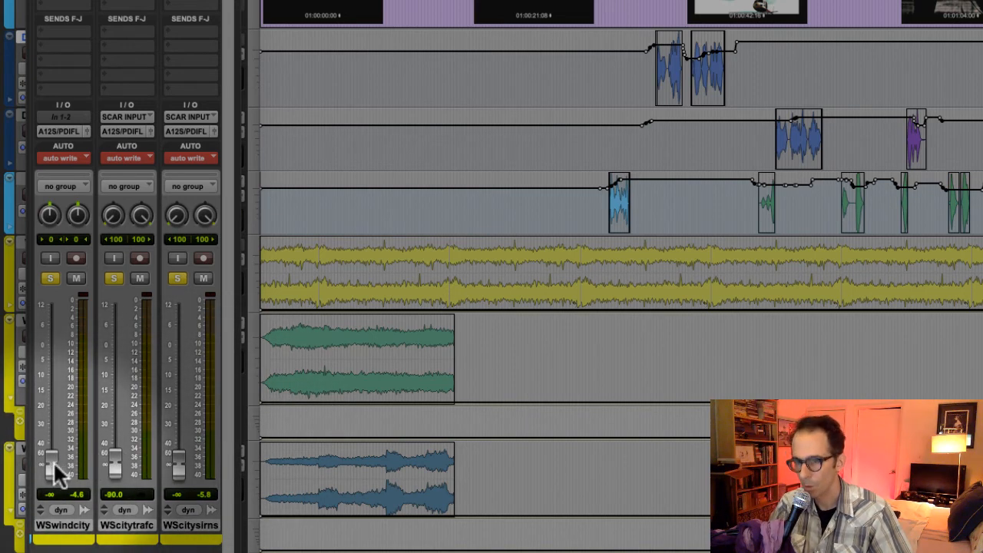
# - Write fade-ins during playback by raising wind city to about -0.4 dB, city traffic to -5.2 dB and city sirens to -10.7 dB
pyautogui.moveTo(51, 461); pyautogui.dragTo(56, 344)
pyautogui.moveTo(114, 461); pyautogui.dragTo(112, 366)
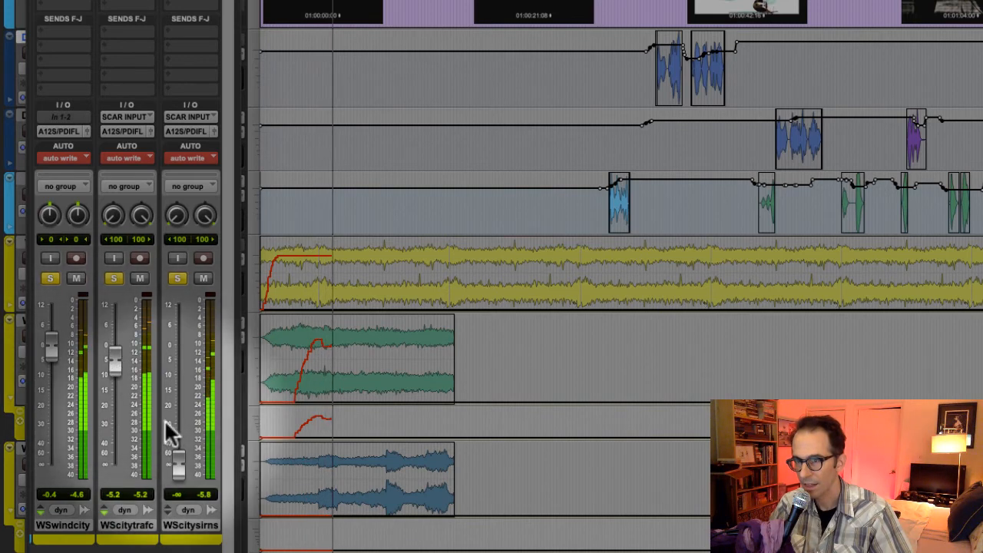
pyautogui.moveTo(173, 461); pyautogui.dragTo(177, 372)
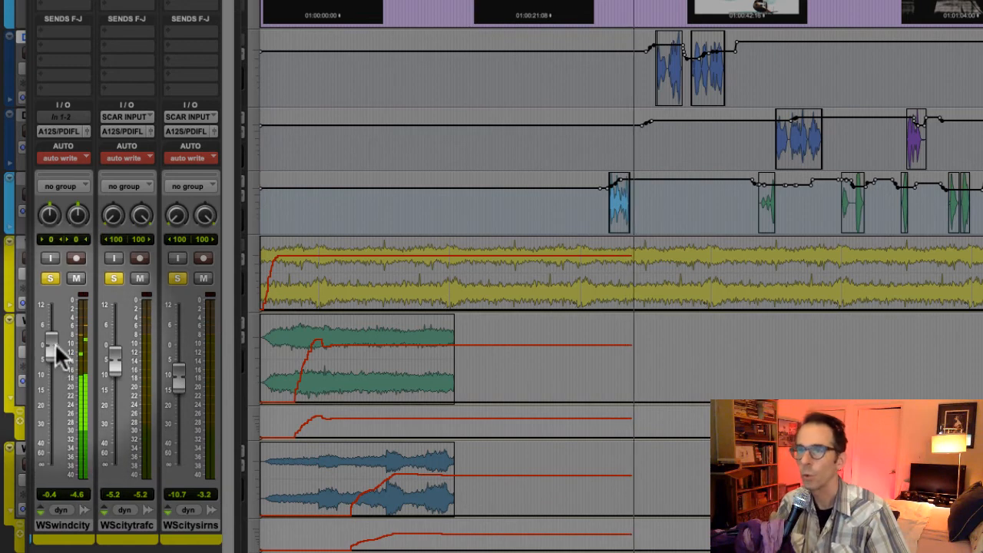
# - Write wind city volume dips between about -3.0 and -8.4 dB under the dialogue and ADR during playback, and end the write pass
pyautogui.moveTo(55, 343)
pyautogui.mouseDown()
pyautogui.moveTo(53, 375)
pyautogui.moveTo(55, 352)
pyautogui.mouseUp()
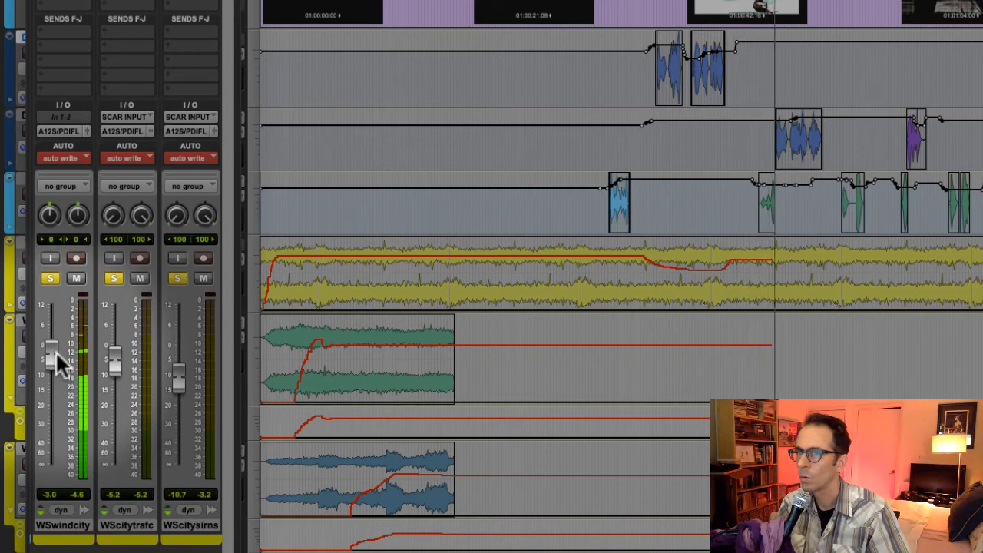
pyautogui.moveTo(55, 350); pyautogui.dragTo(55, 367)
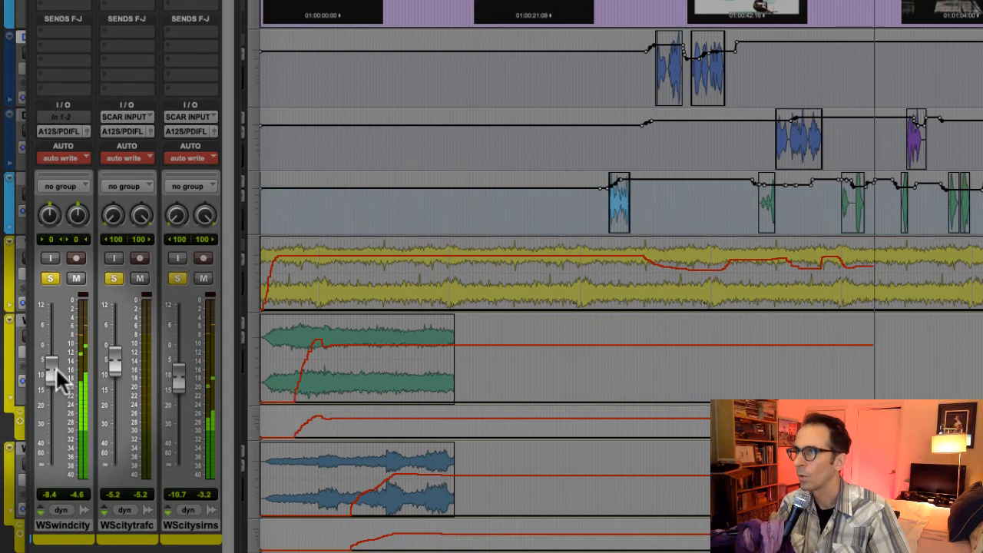
pyautogui.moveTo(55, 367); pyautogui.dragTo(56, 363)
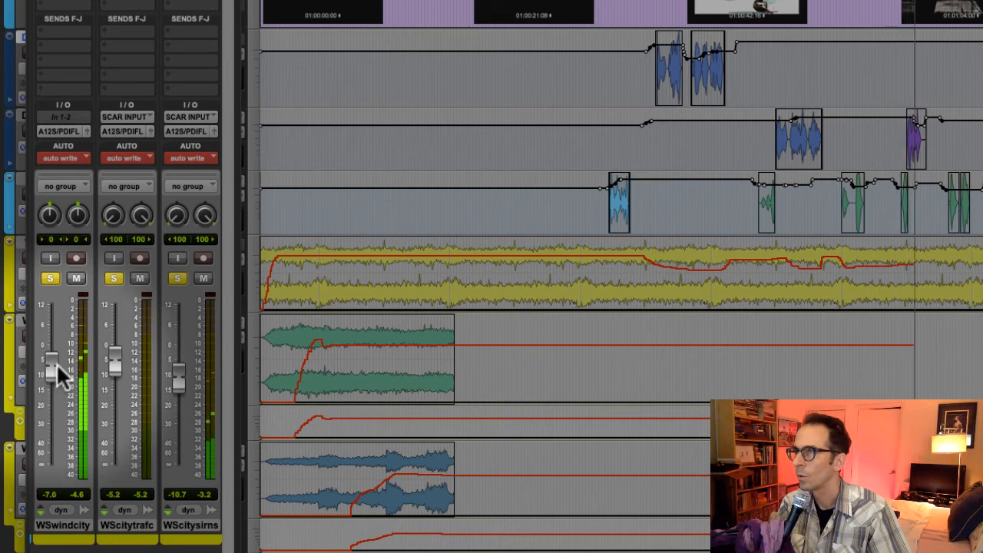
pyautogui.moveTo(56, 363); pyautogui.dragTo(56, 358)
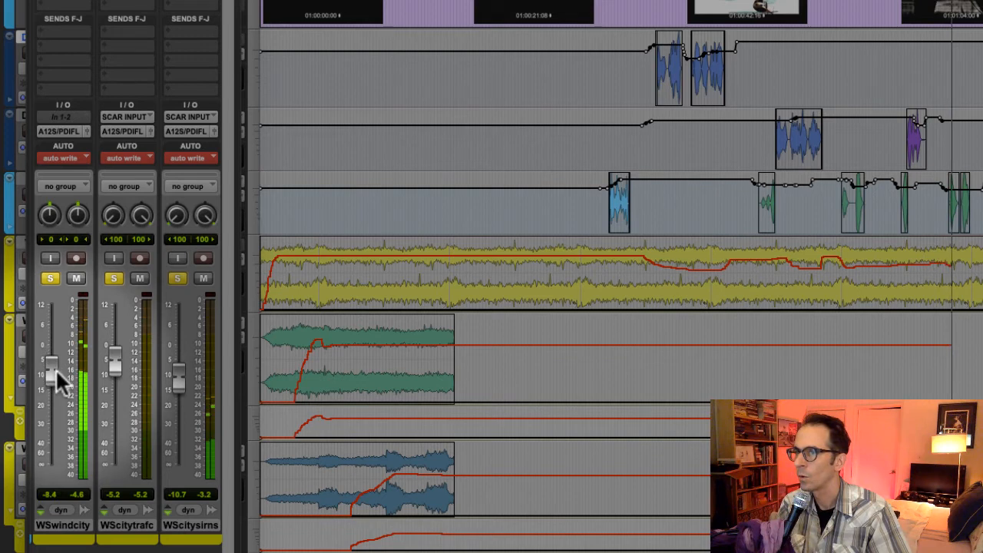
pyautogui.moveTo(56, 371); pyautogui.dragTo(54, 359)
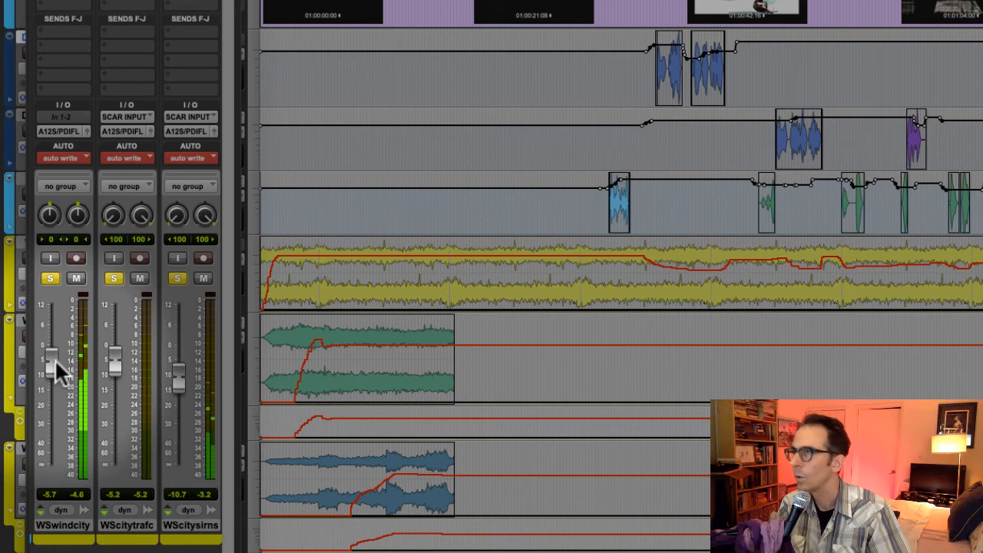
pyautogui.moveTo(55, 359); pyautogui.dragTo(54, 368)
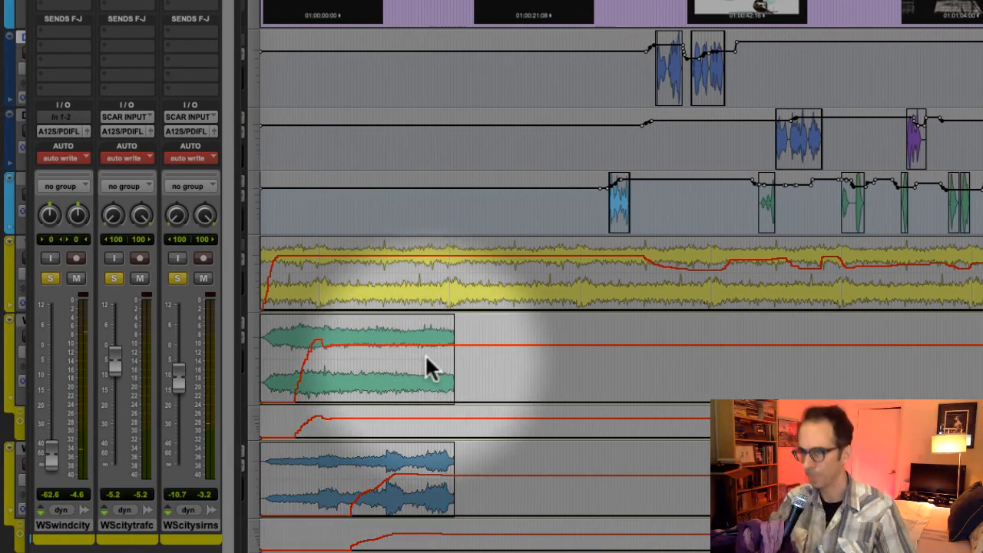
pyautogui.press('space')
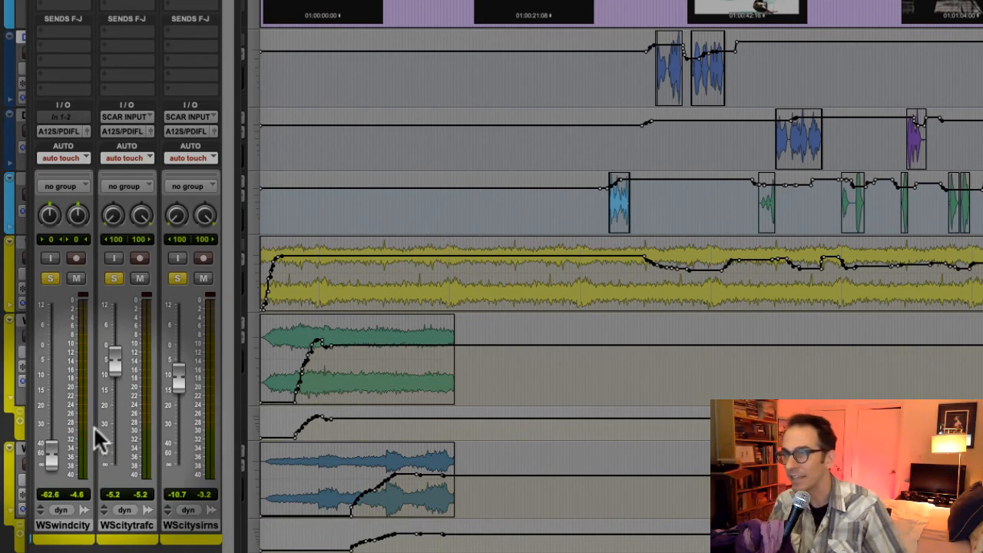
# - Select the closing section of the city traffic clip and choose touch as that track's automation mode in the Mix window
pyautogui.moveTo(458, 252); pyautogui.dragTo(493, 256)
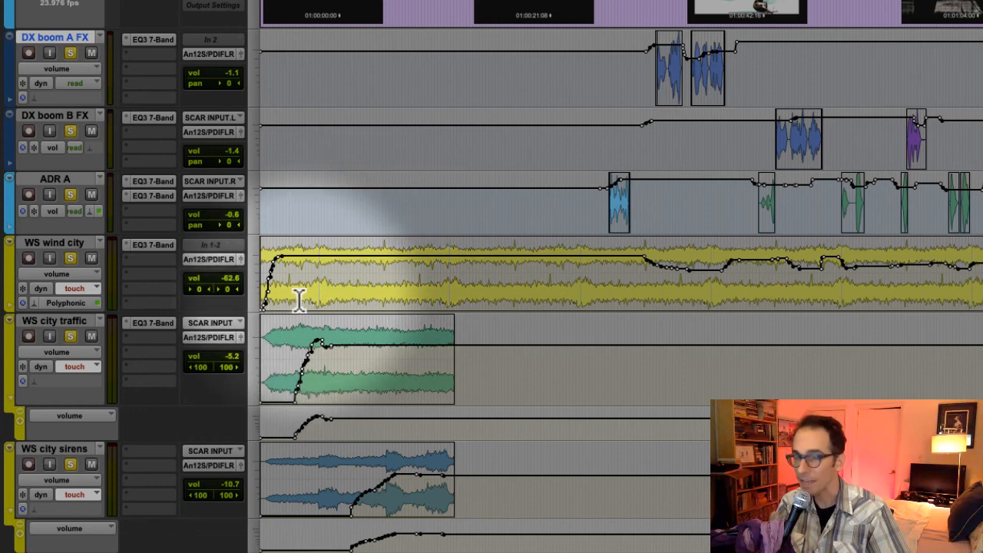
pyautogui.moveTo(391, 344); pyautogui.dragTo(491, 427)
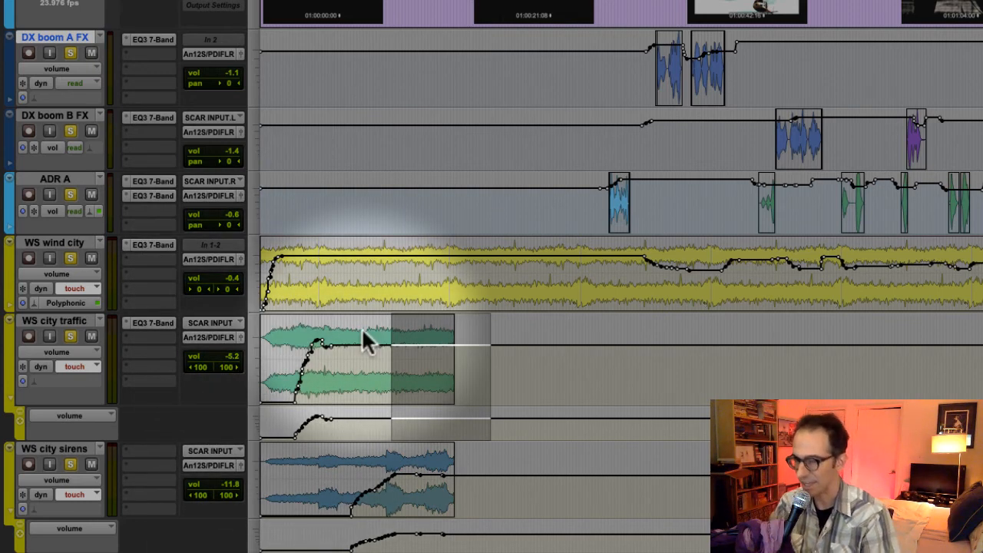
pyautogui.press('super+equal')
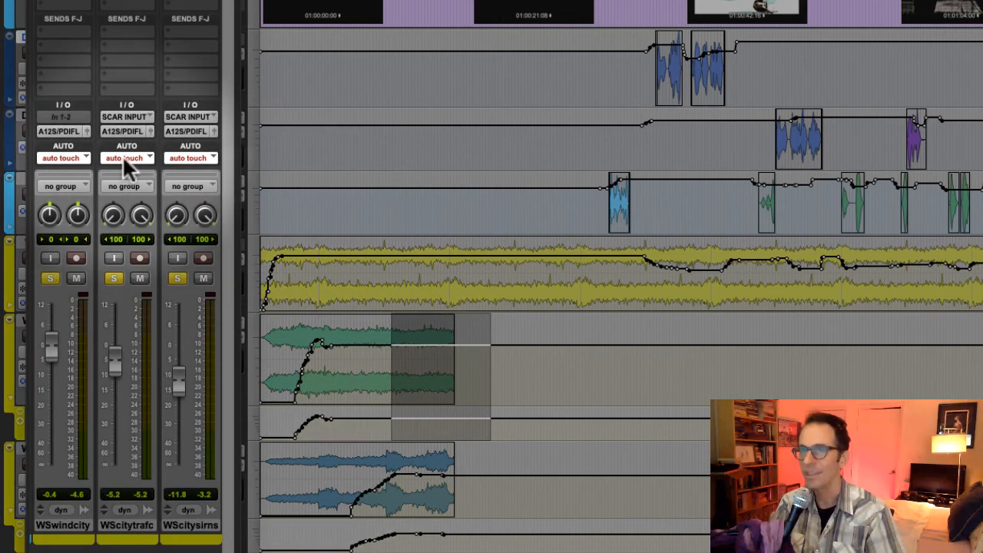
pyautogui.click(127, 159)
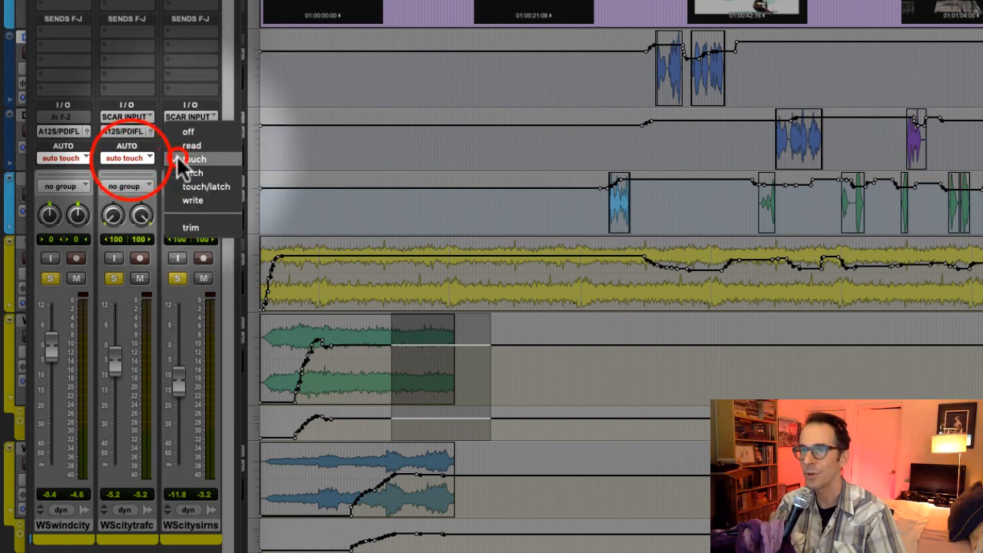
pyautogui.click(184, 159)
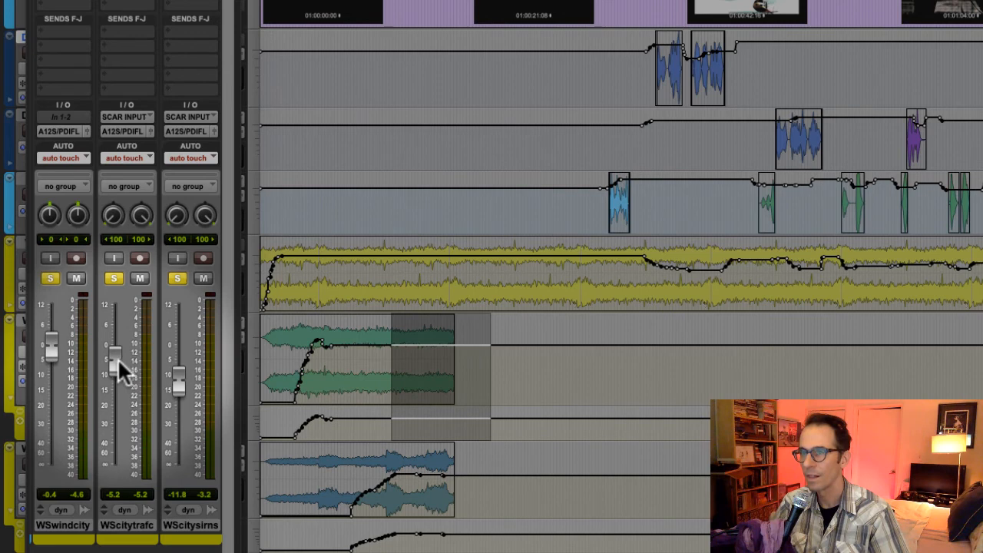
# - Write a full city traffic fade-out during playback by pulling its fader all the way down at the clip's end, and release it
pyautogui.press('space')
pyautogui.moveTo(118, 355)
pyautogui.mouseDown()
pyautogui.moveTo(116, 463)
pyautogui.moveTo(119, 474)
pyautogui.moveTo(138, 470)
pyautogui.mouseUp()
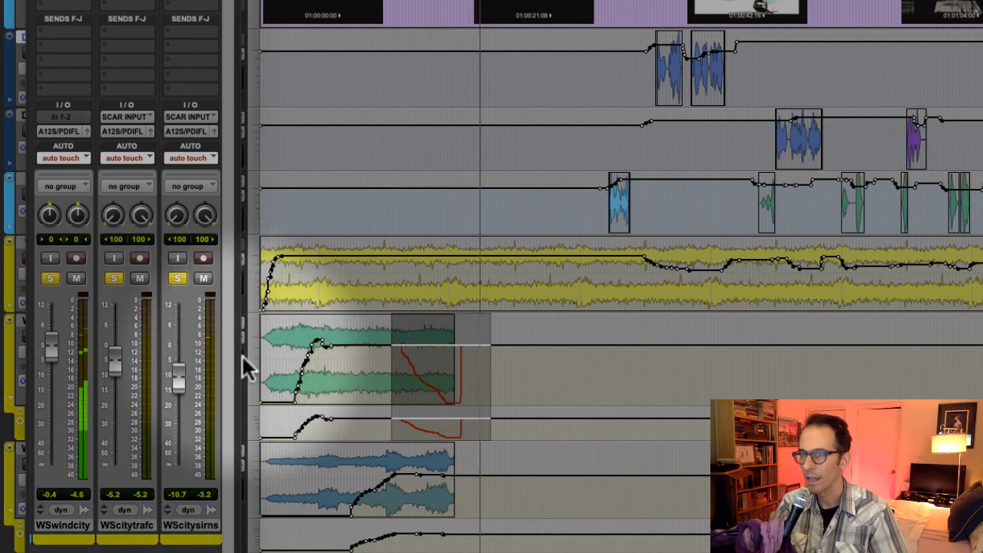
pyautogui.press('space')
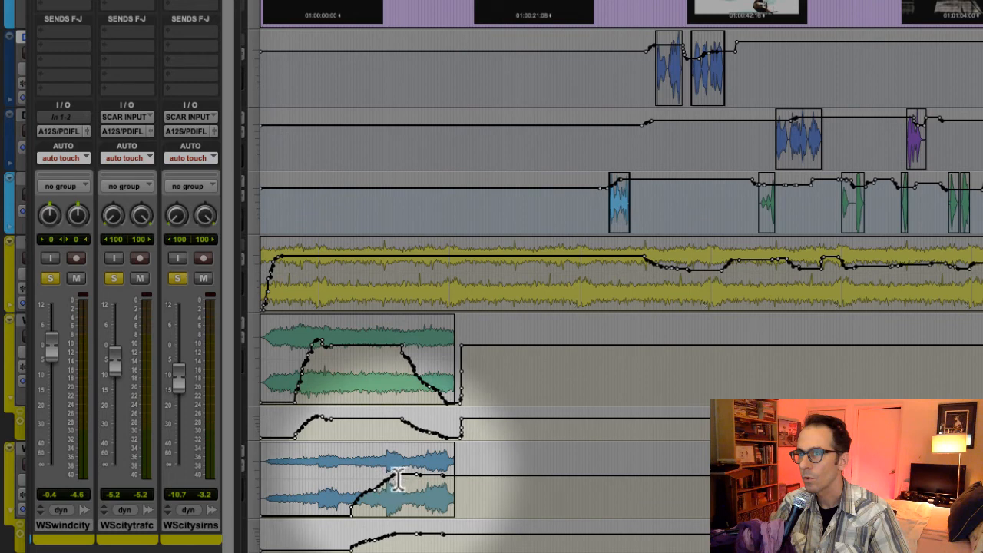
# - Select the closing section of the city sirens clip and write a full fade-out over it in touch mode during playback
pyautogui.moveTo(400, 470); pyautogui.dragTo(473, 476)
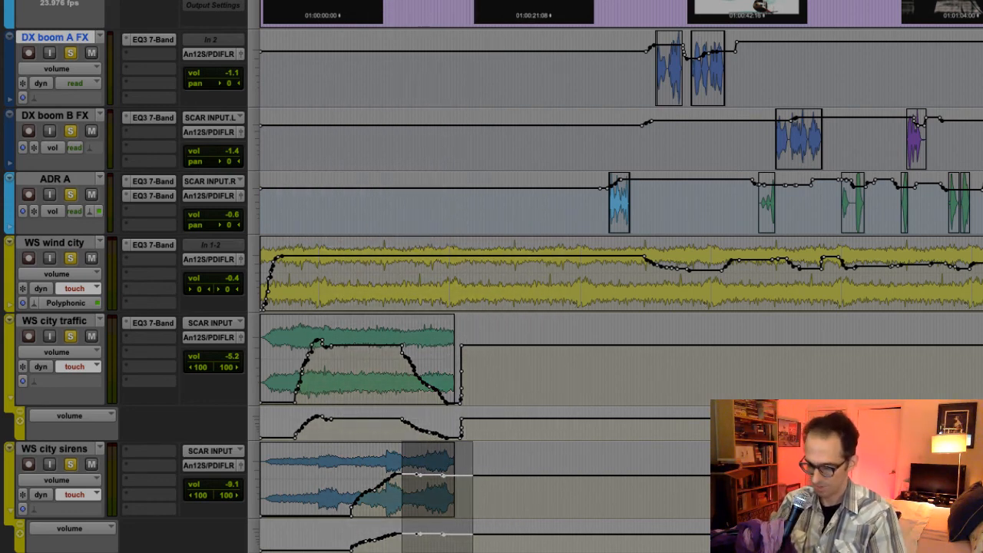
pyautogui.press('super+=')
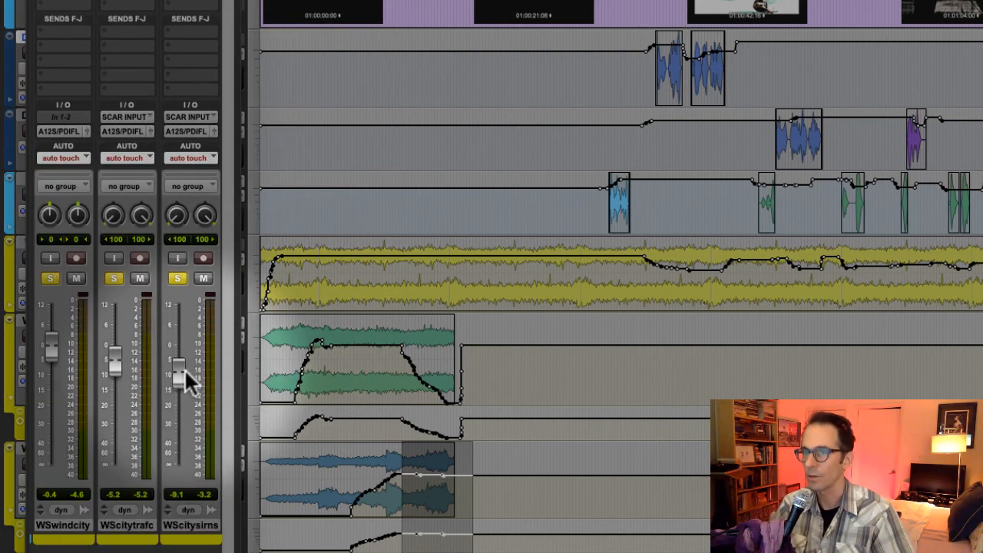
pyautogui.press('space')
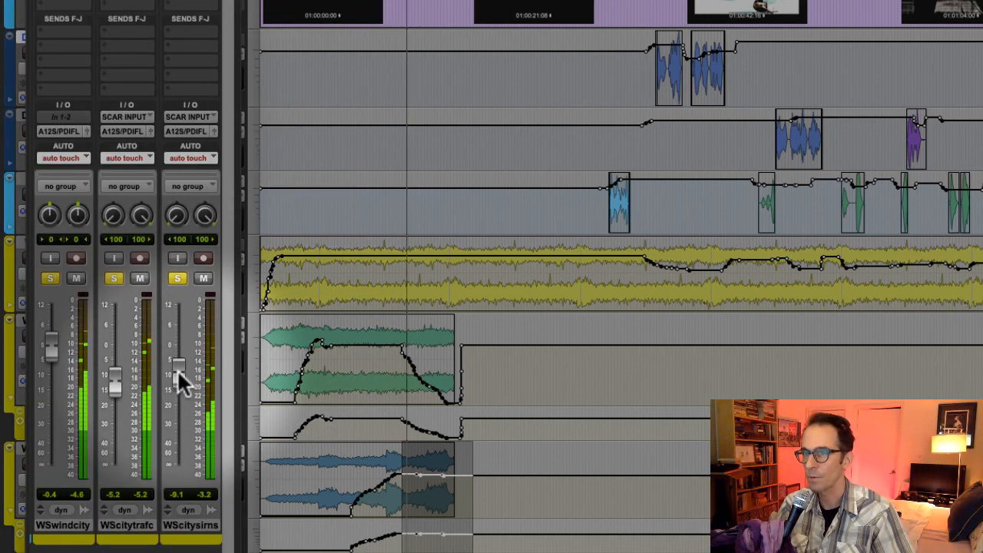
pyautogui.moveTo(177, 368); pyautogui.dragTo(175, 486)
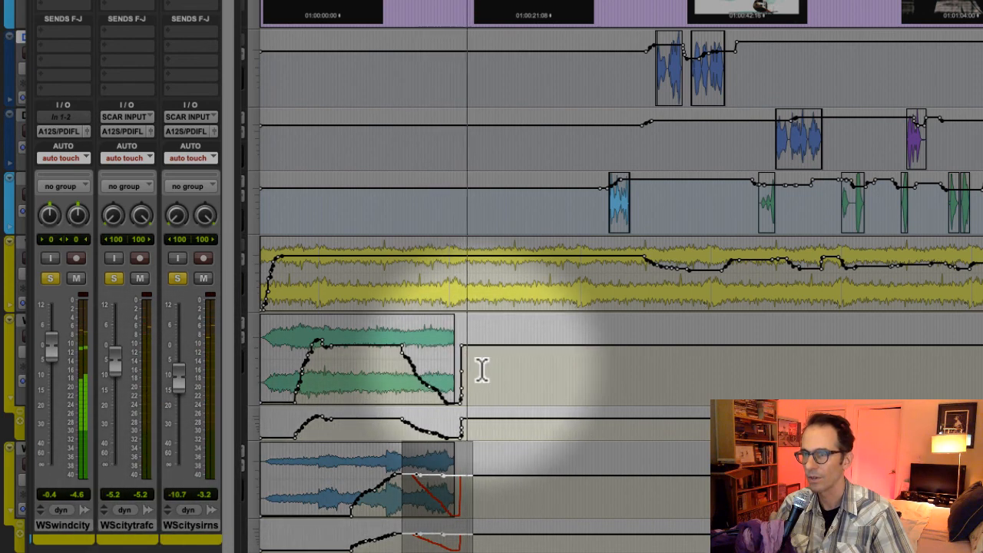
pyautogui.press('space')
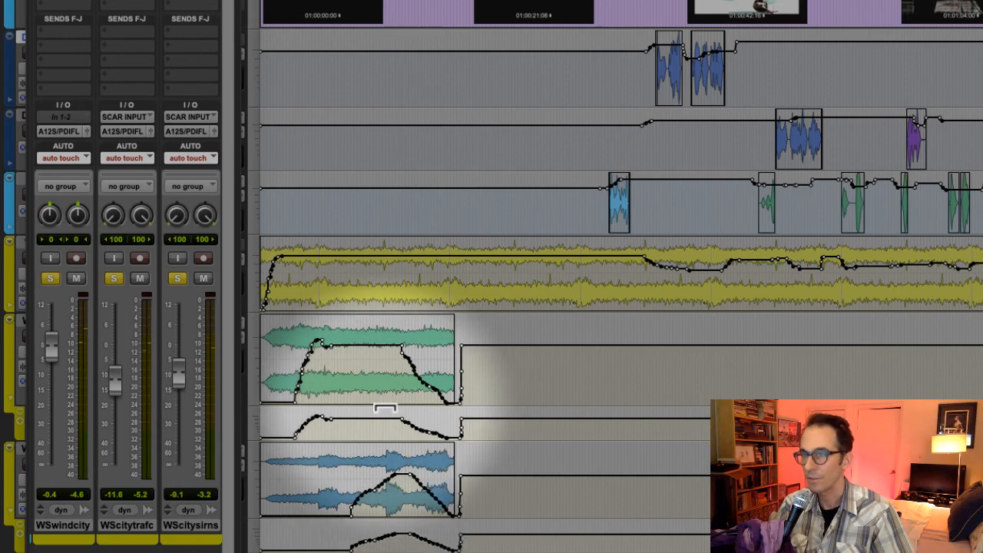
# - Select the city traffic fade-out region and play it back to check the fade-outs of the city traffic and sirens
pyautogui.moveTo(388, 433); pyautogui.dragTo(478, 436)
pyautogui.press('super+equal')
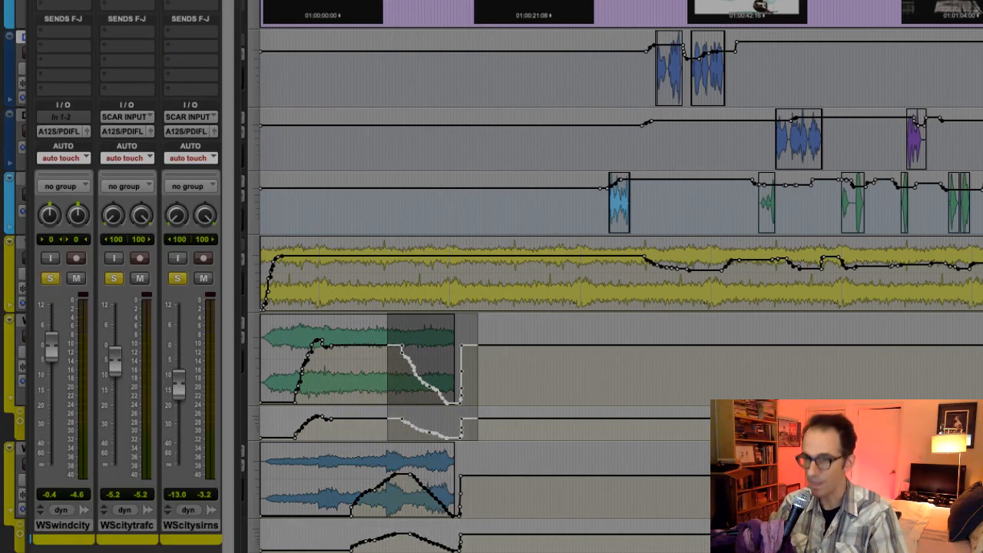
pyautogui.press('space')
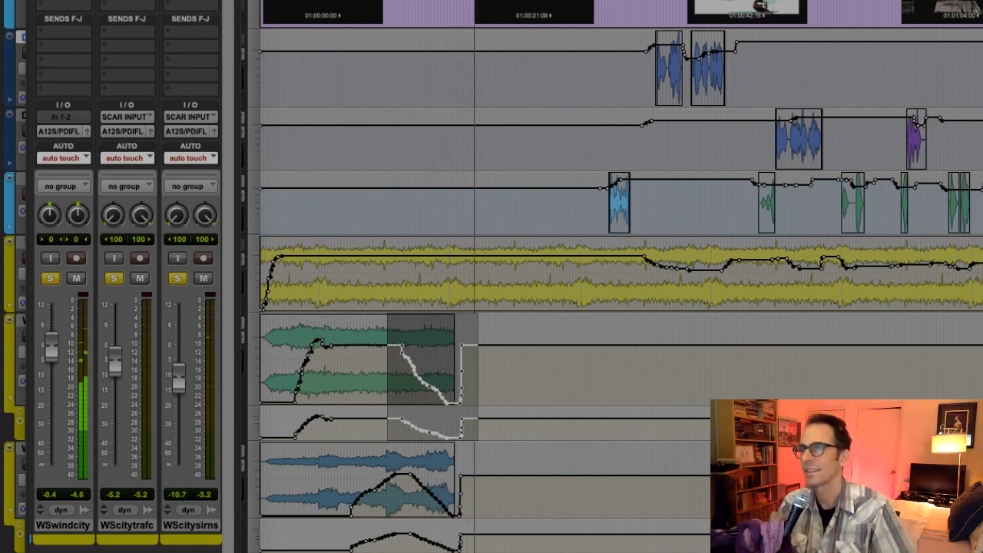
pyautogui.press('space')
pyautogui.press('space')
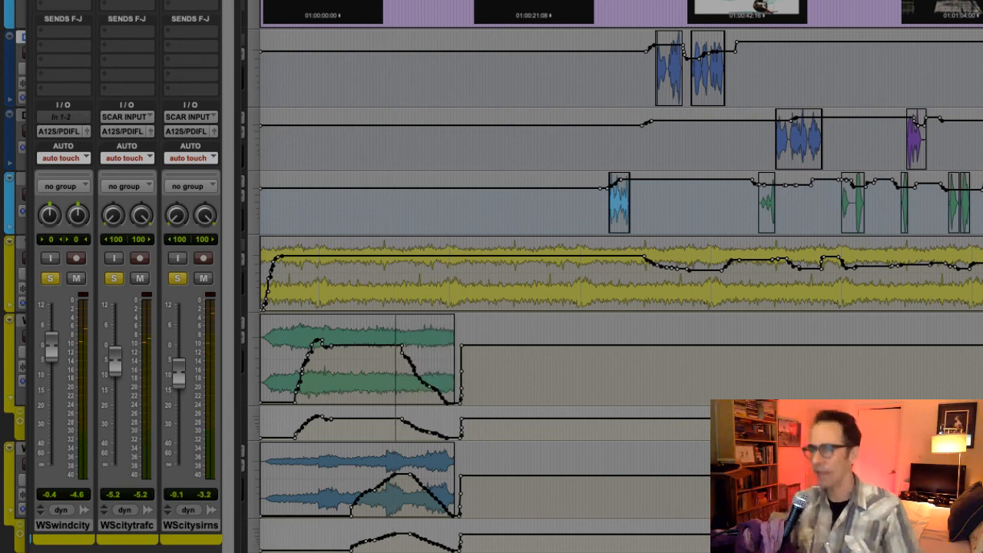